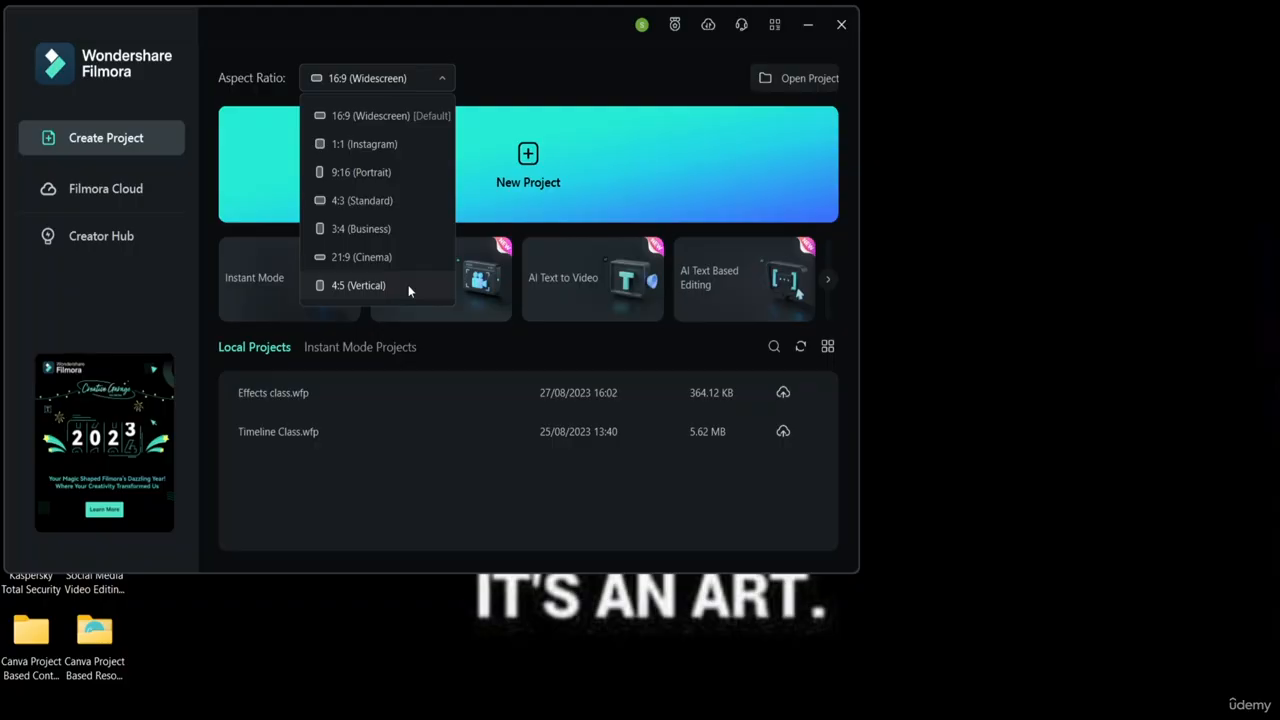
Keep 16:9 widescreen, scroll the feature cards to Avatar Presentation, and show local projects as thumbnails
click(391, 117)
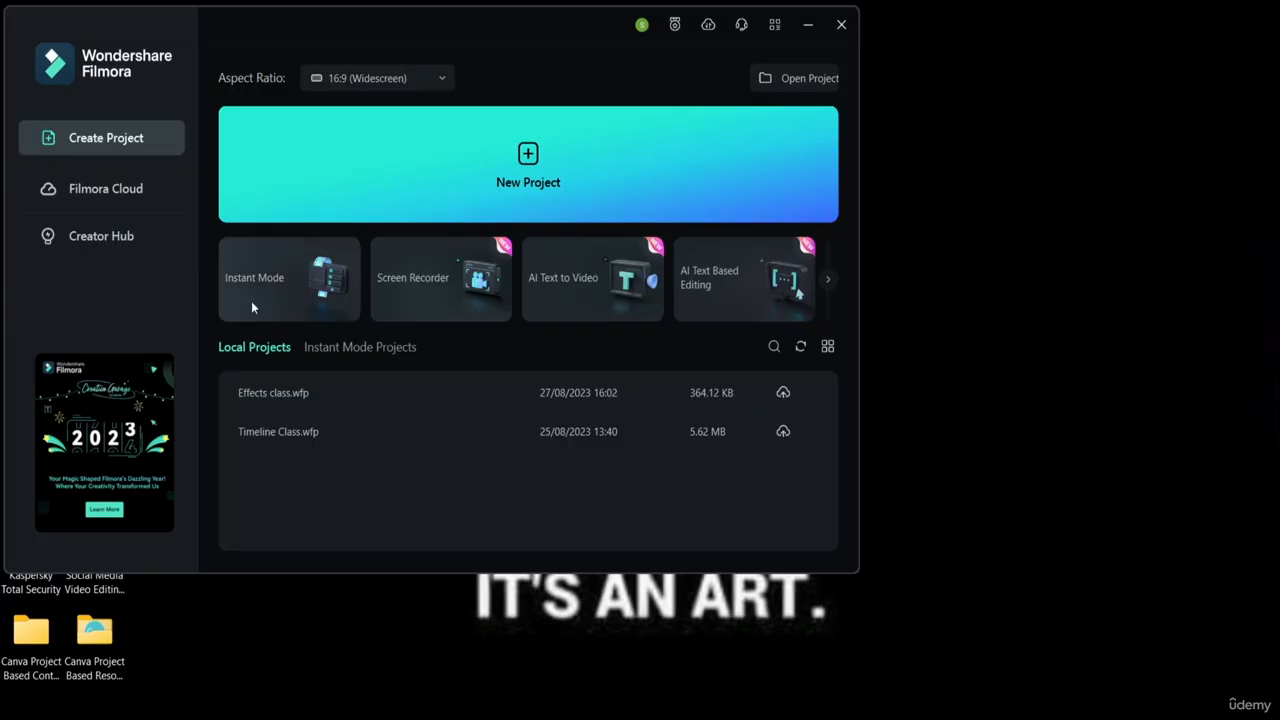
click(830, 279)
click(830, 279)
click(827, 280)
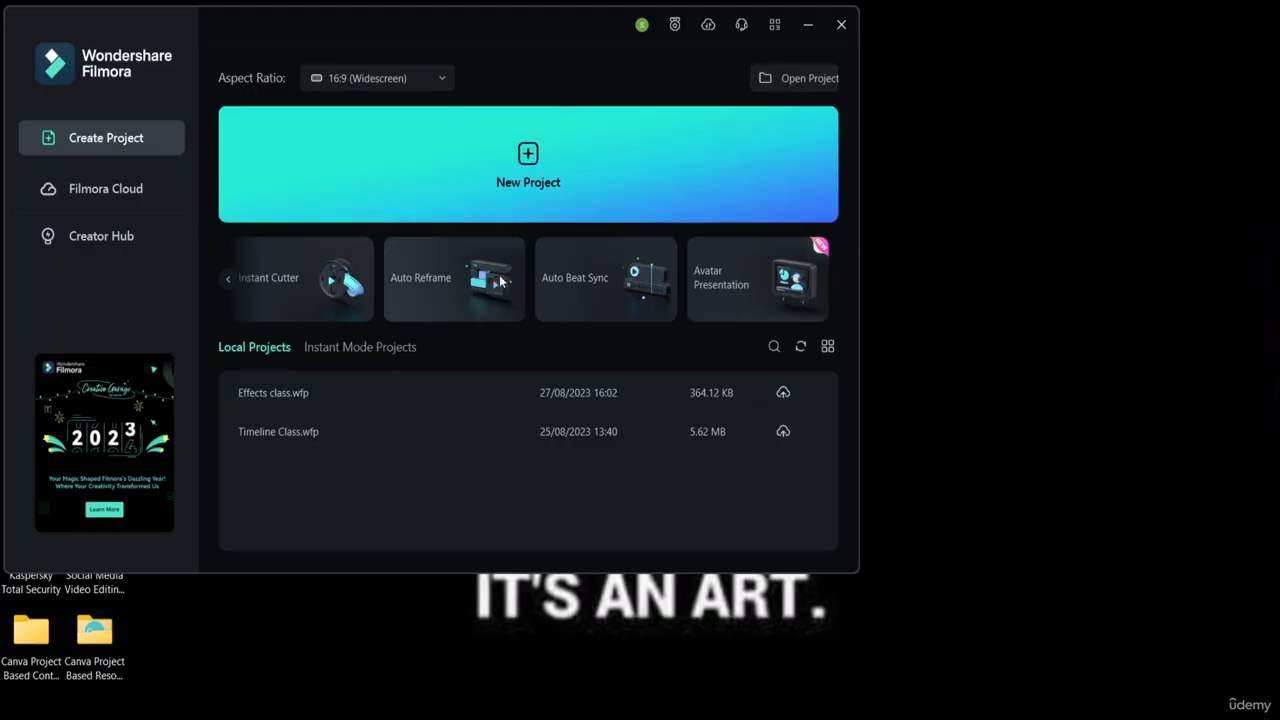
click(824, 352)
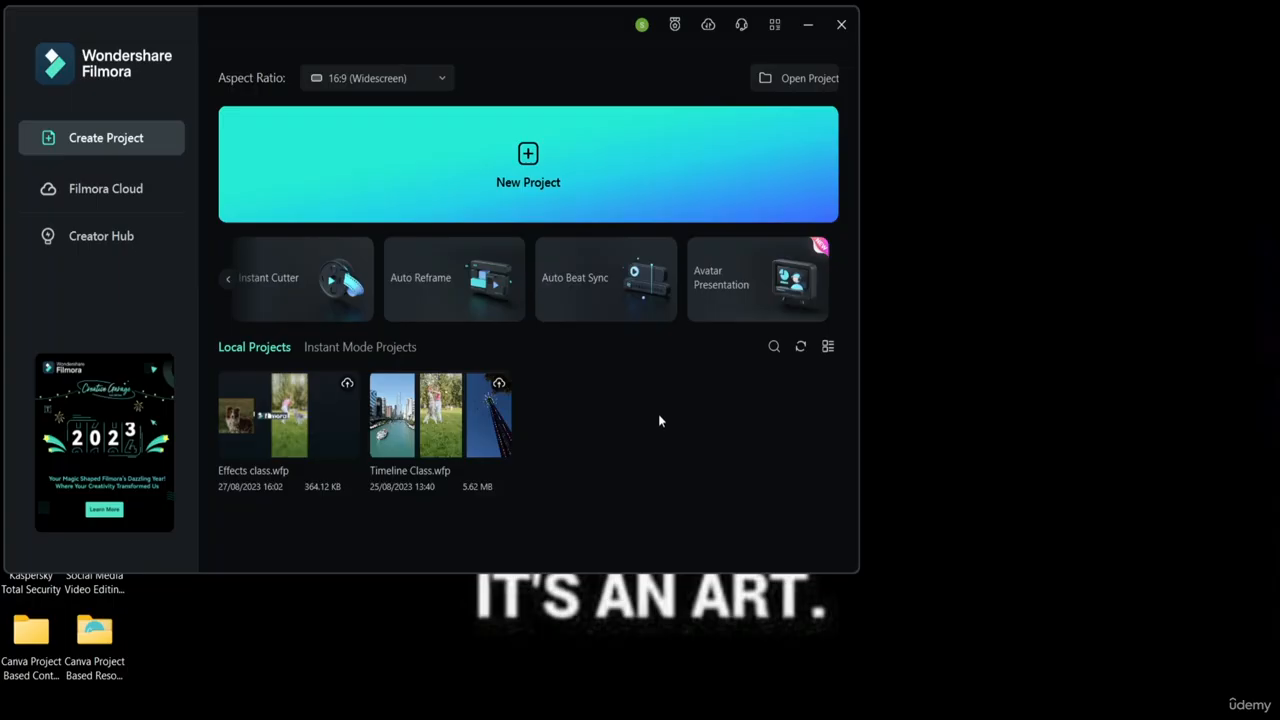
Create a new 1920x1080, 25 fps project and browse the File menu's New Project, Open Recent, Import Media and Record Media entries
click(527, 157)
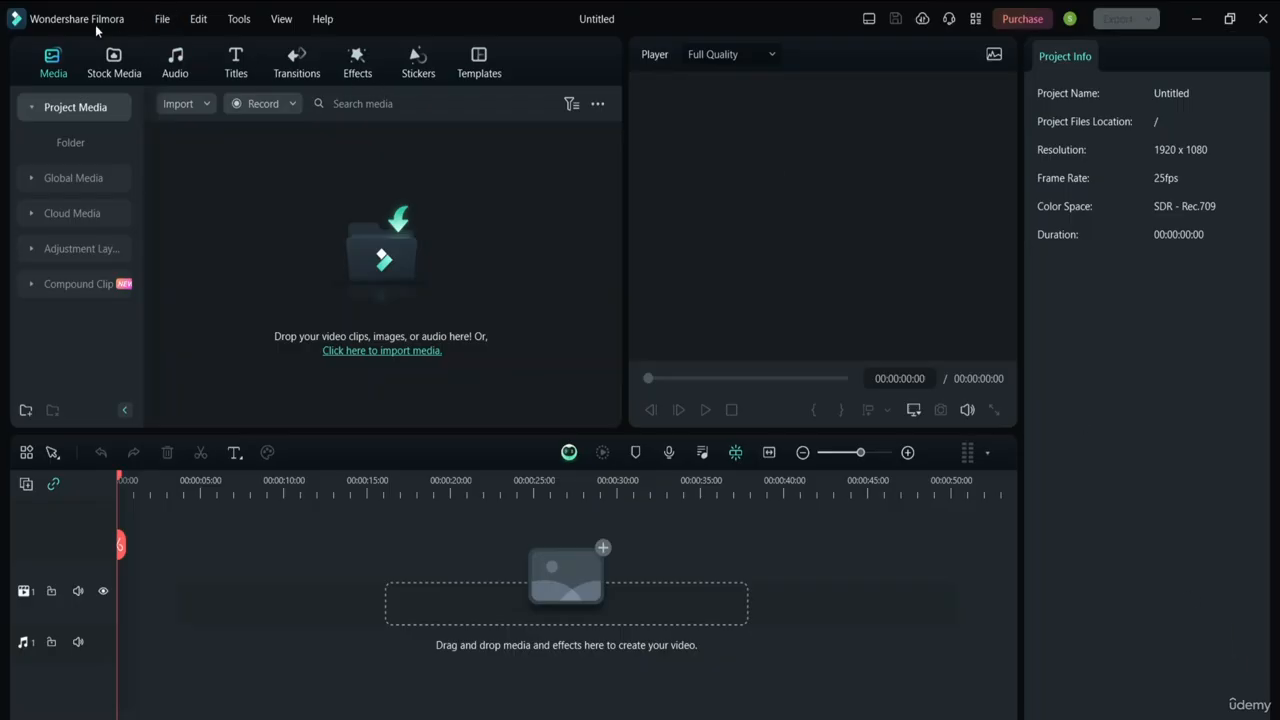
click(161, 19)
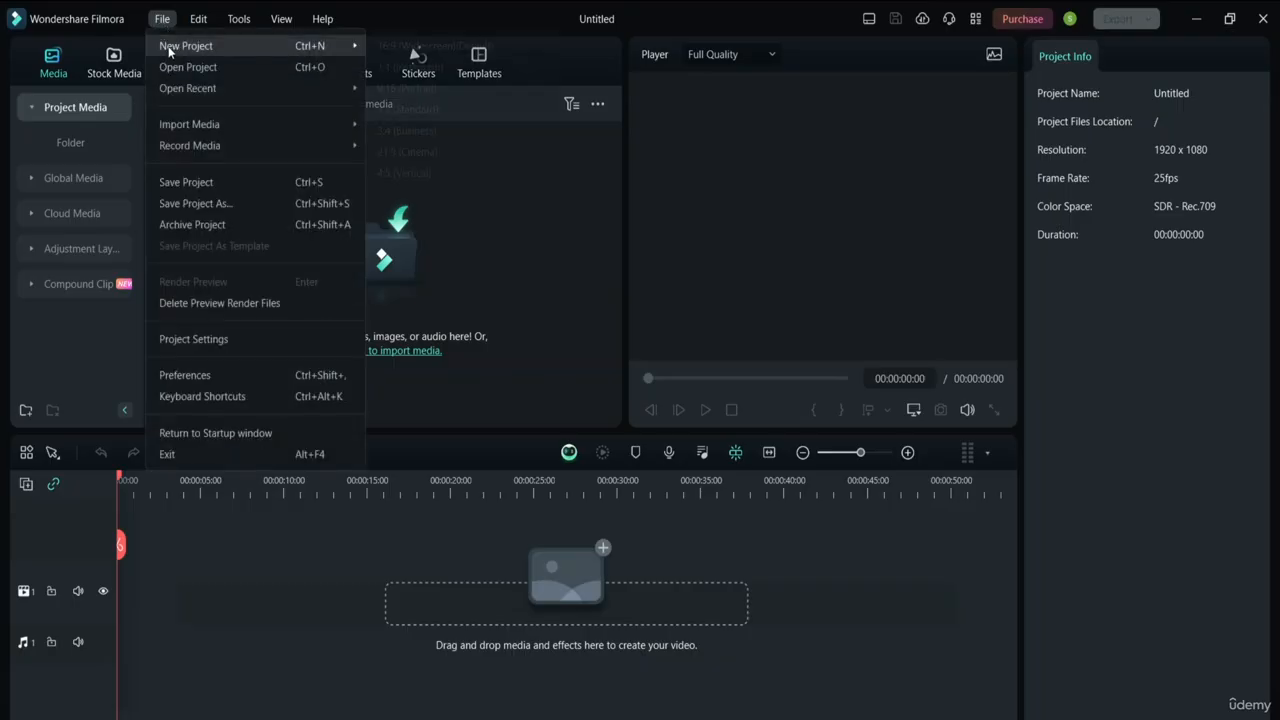
mouse_move(179, 46)
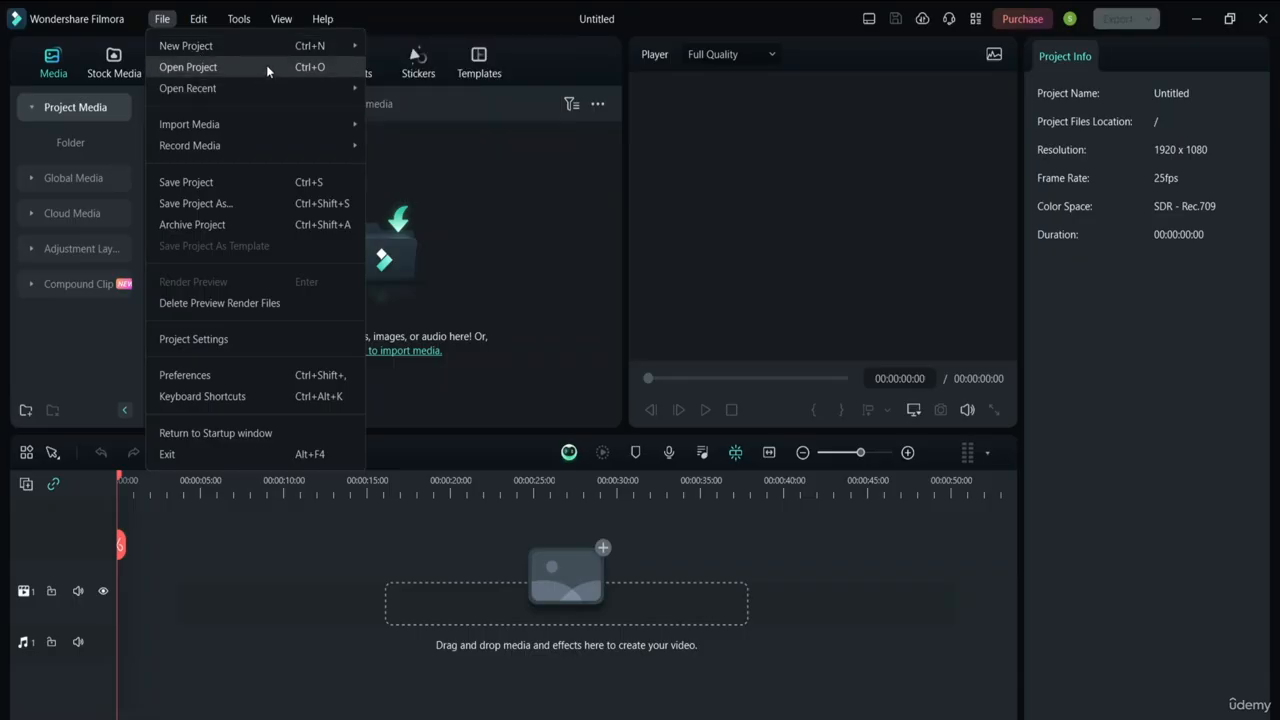
mouse_move(288, 93)
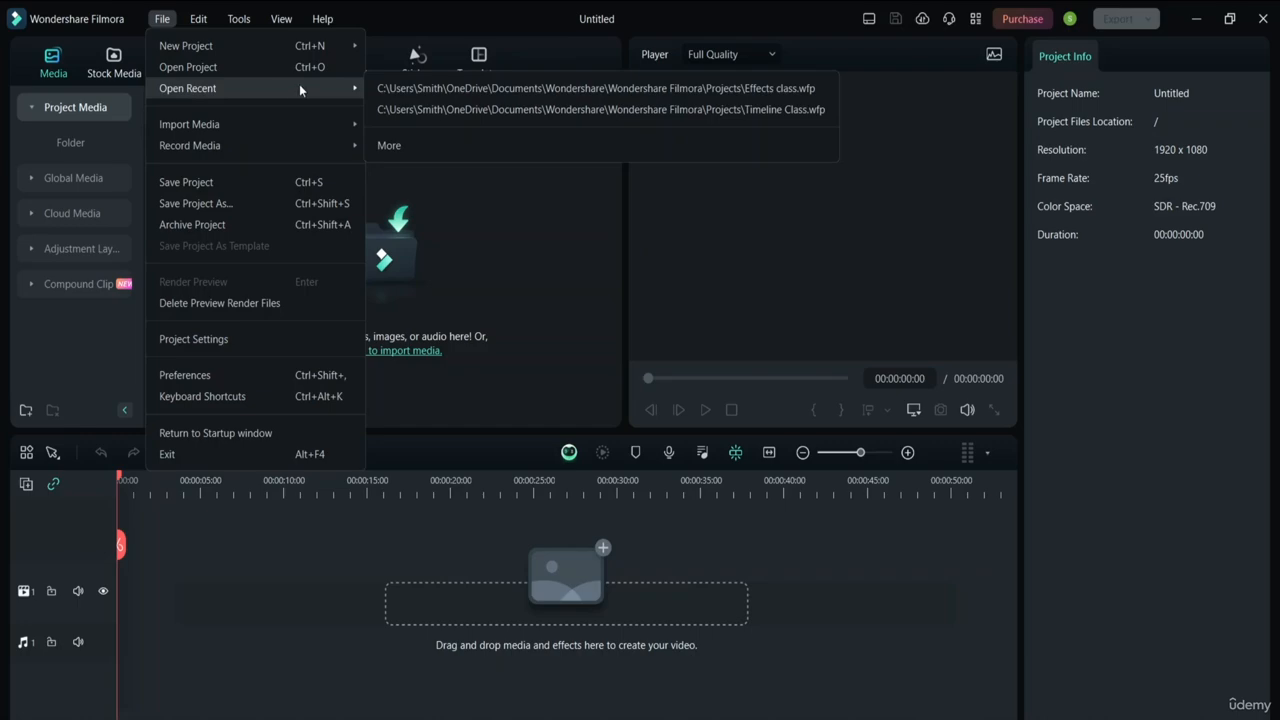
mouse_move(320, 116)
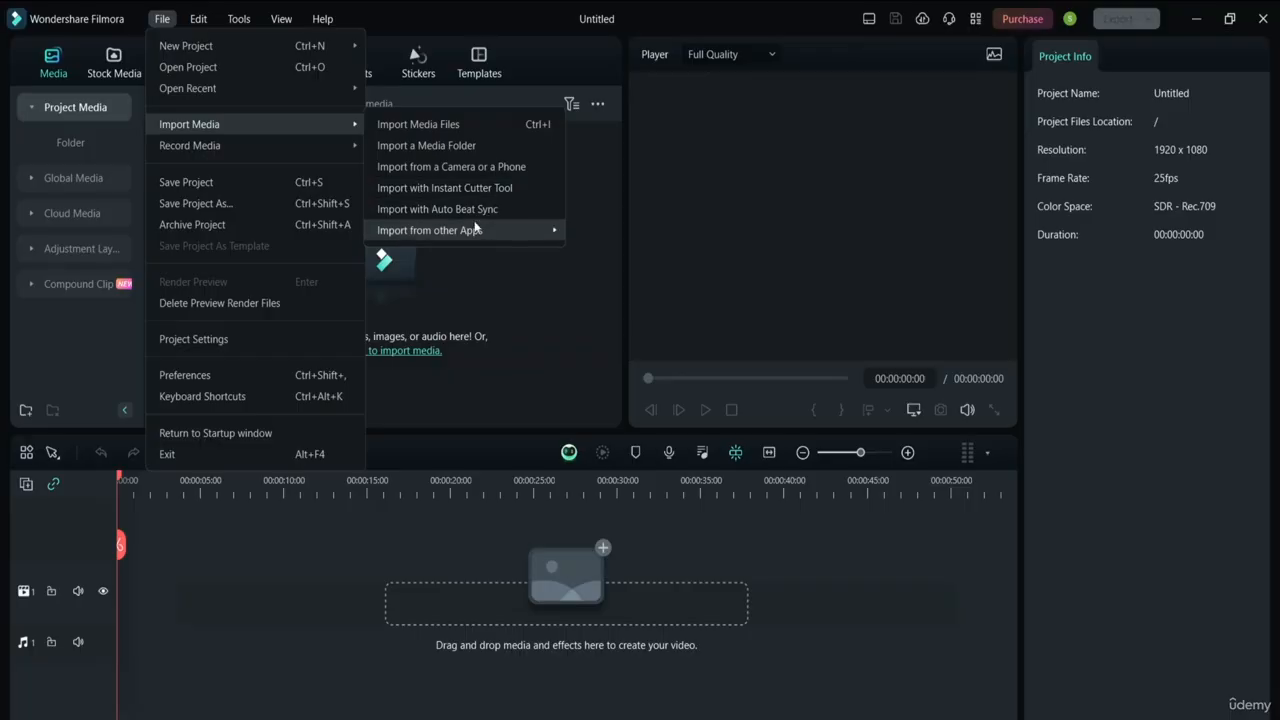
mouse_move(476, 228)
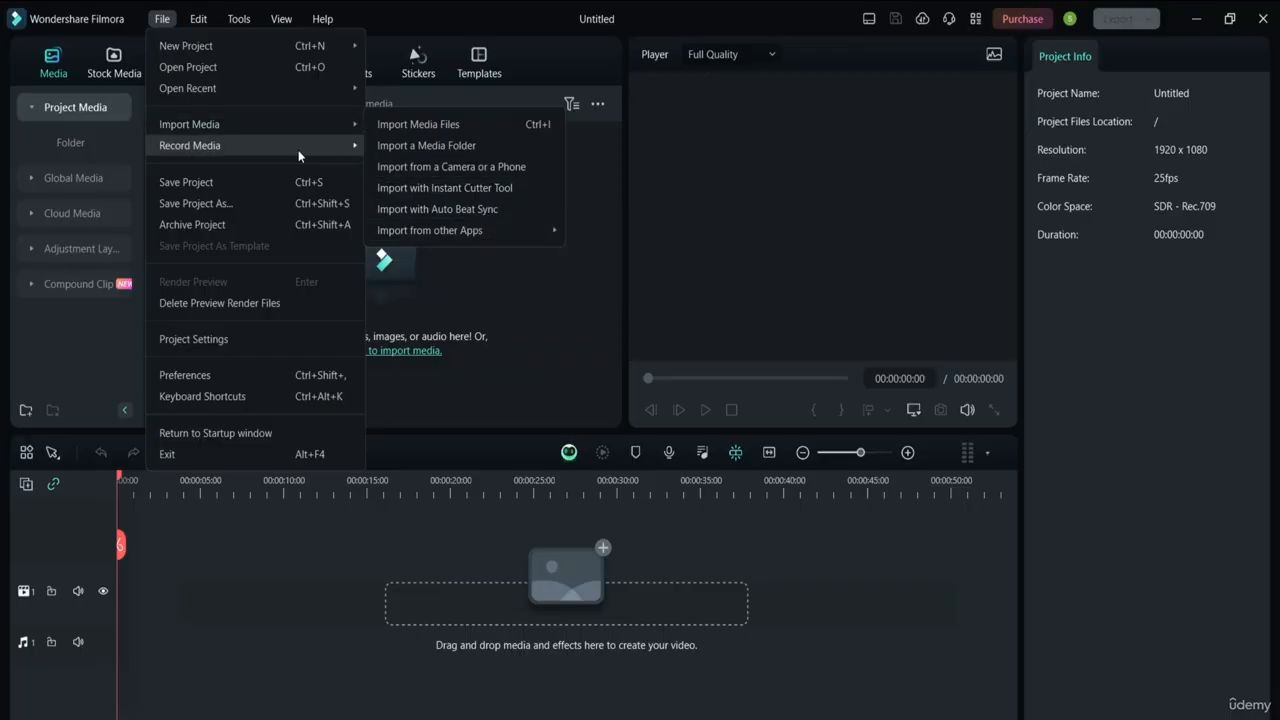
mouse_move(298, 152)
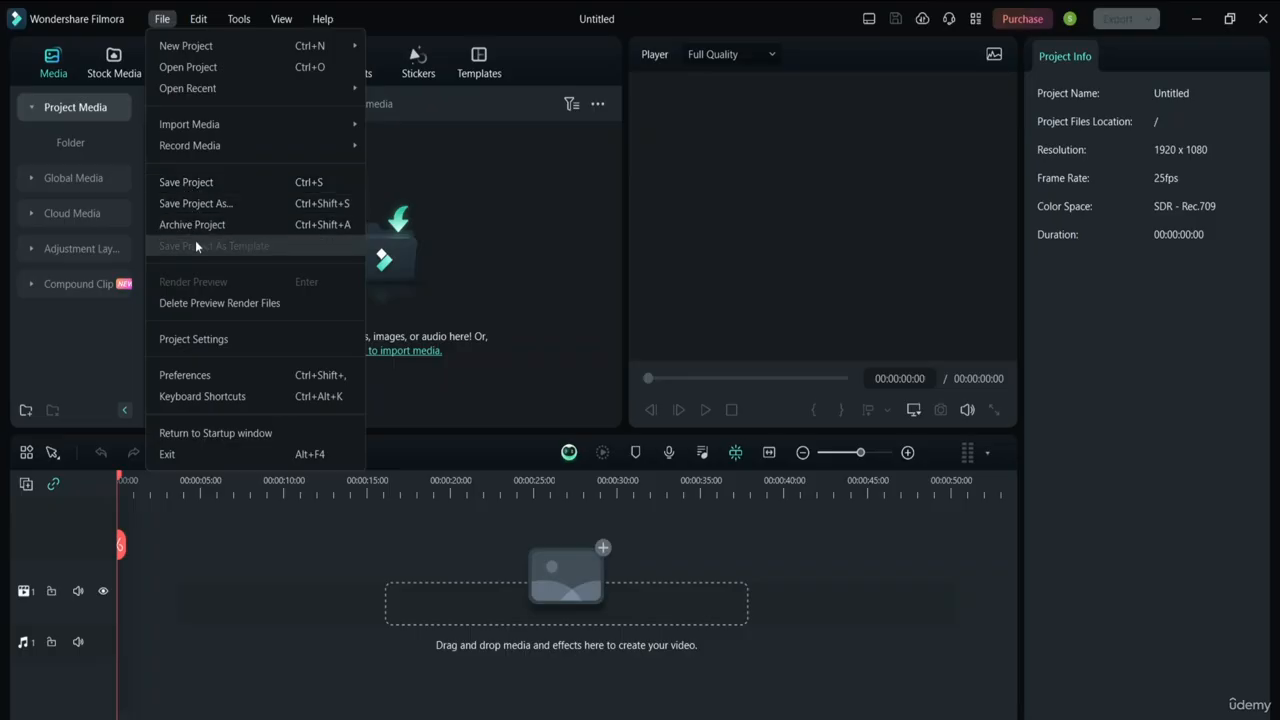
Review the 16:9, 1920x1080, 25 fps, SDR - Rec.709 project settings and cancel without changes
click(213, 339)
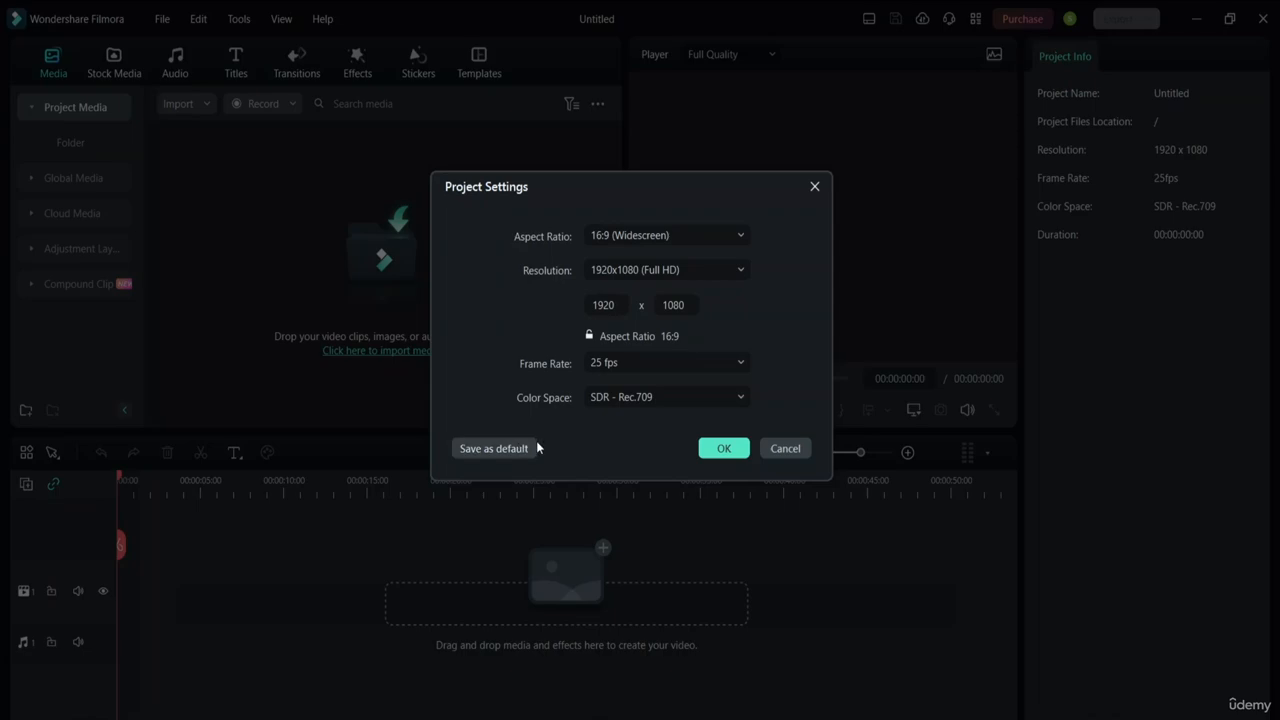
click(785, 449)
Browse the file options and open the import browser, then close it without importing
click(164, 21)
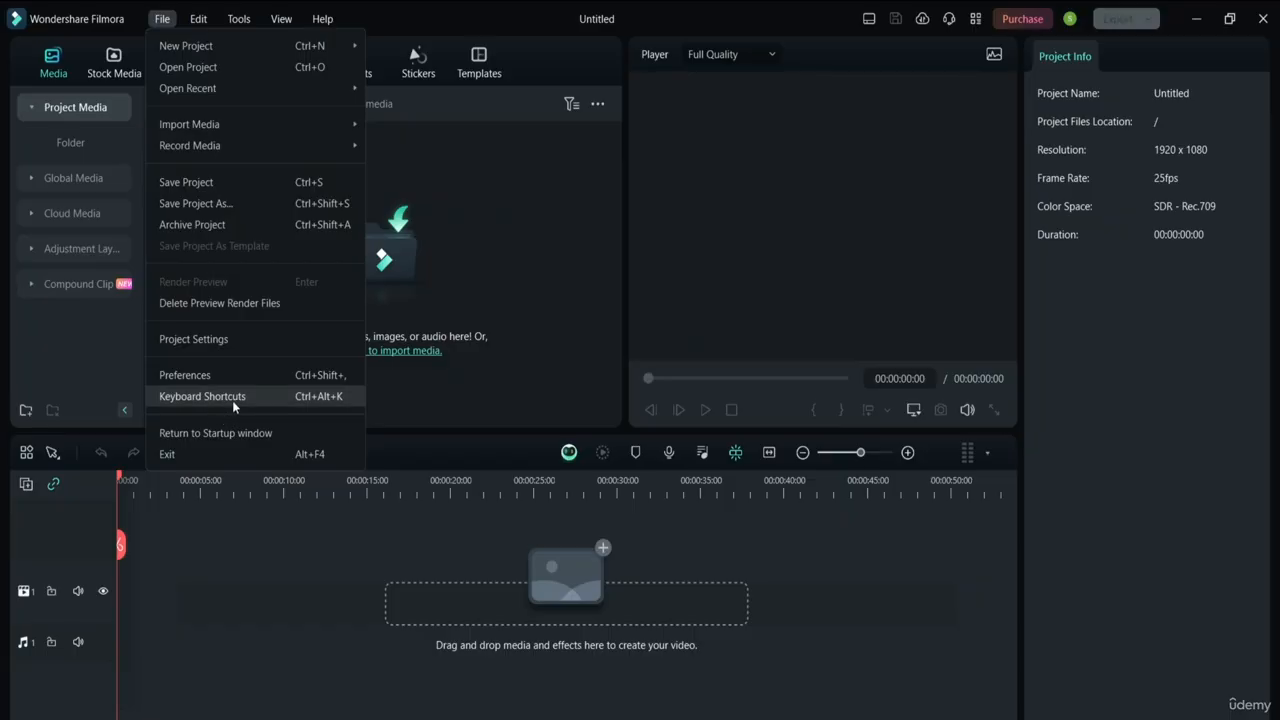
mouse_move(212, 27)
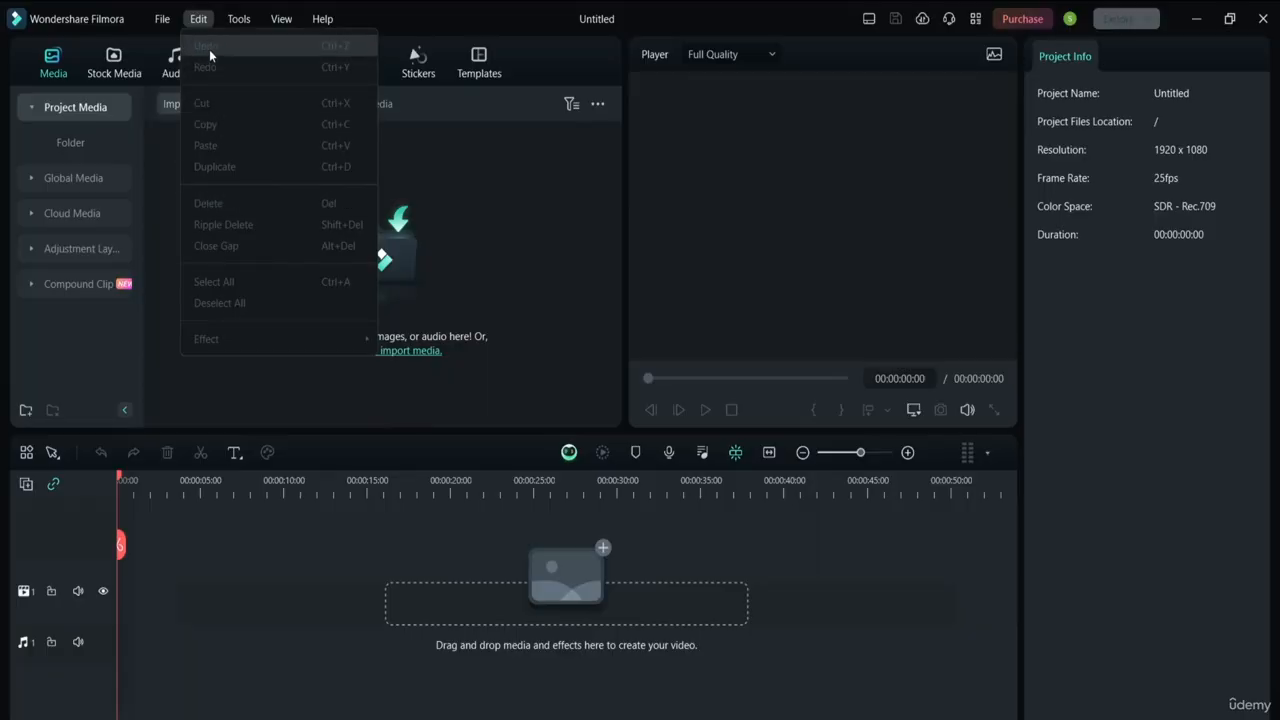
click(538, 254)
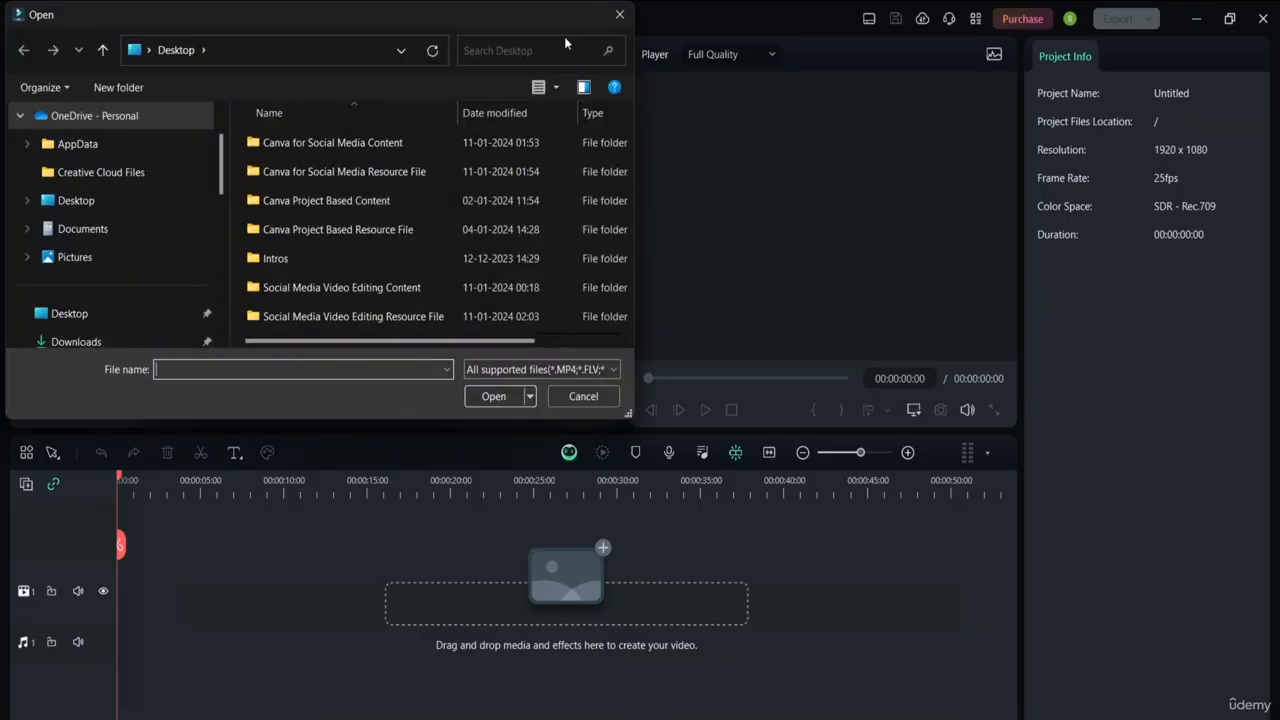
click(620, 14)
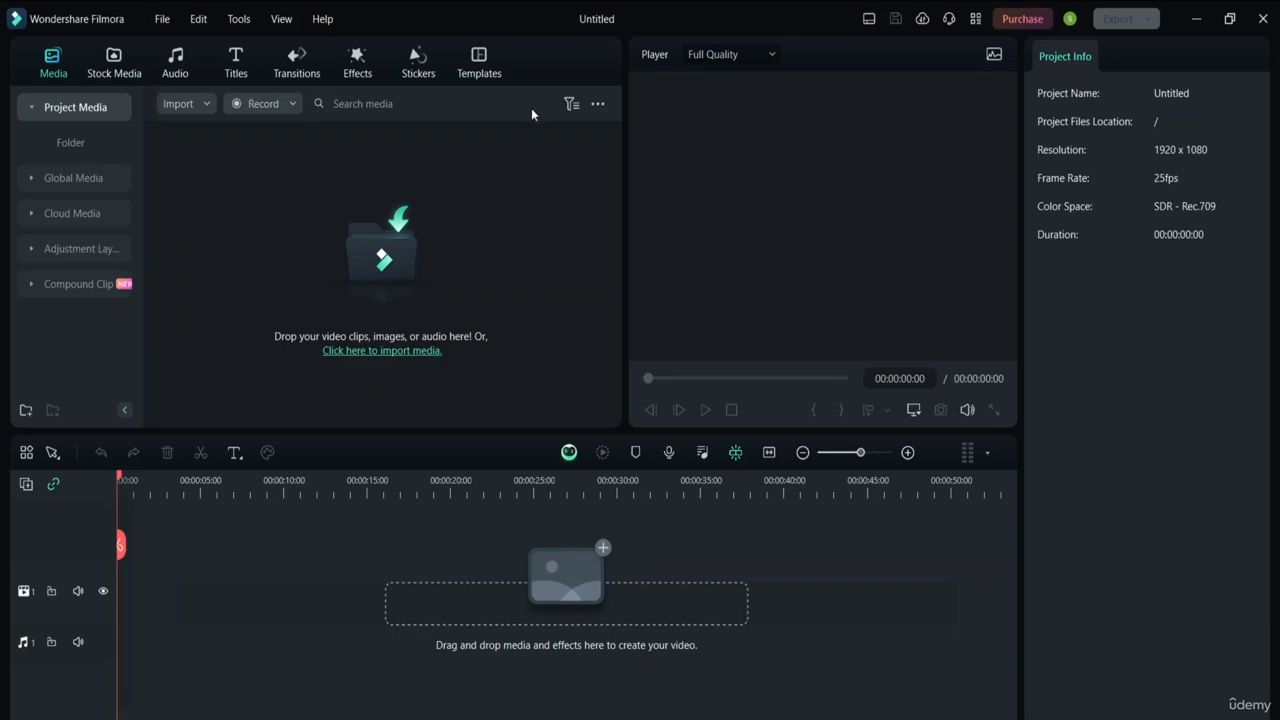
Import pexels-mart-production-7534583 from the Downloads social media resource folder without a proxy file
click(395, 241)
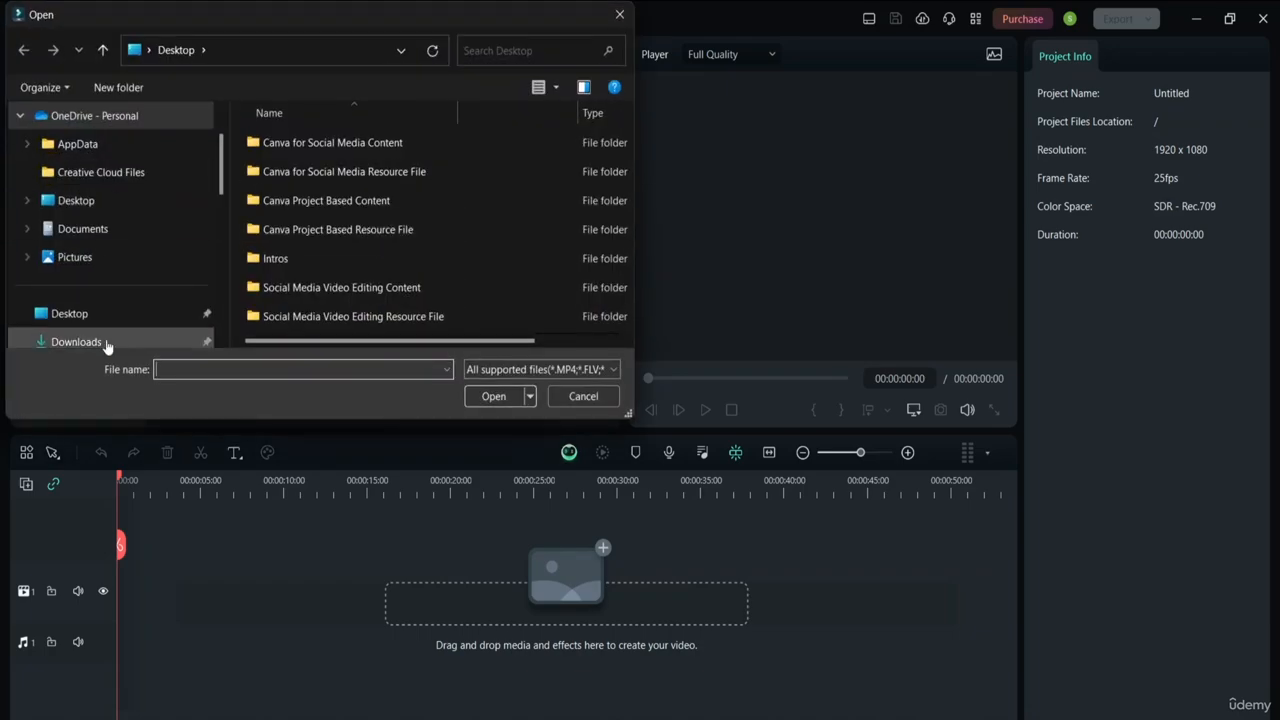
click(40, 341)
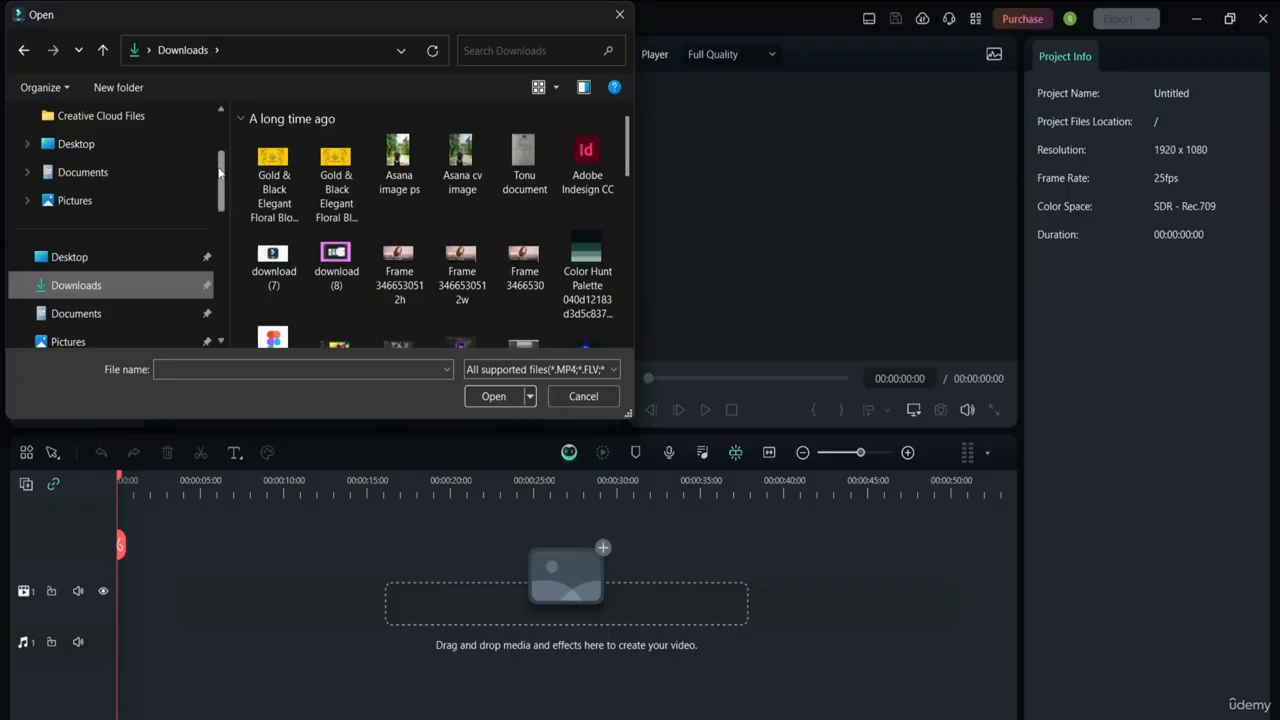
drag(219, 172, 220, 234)
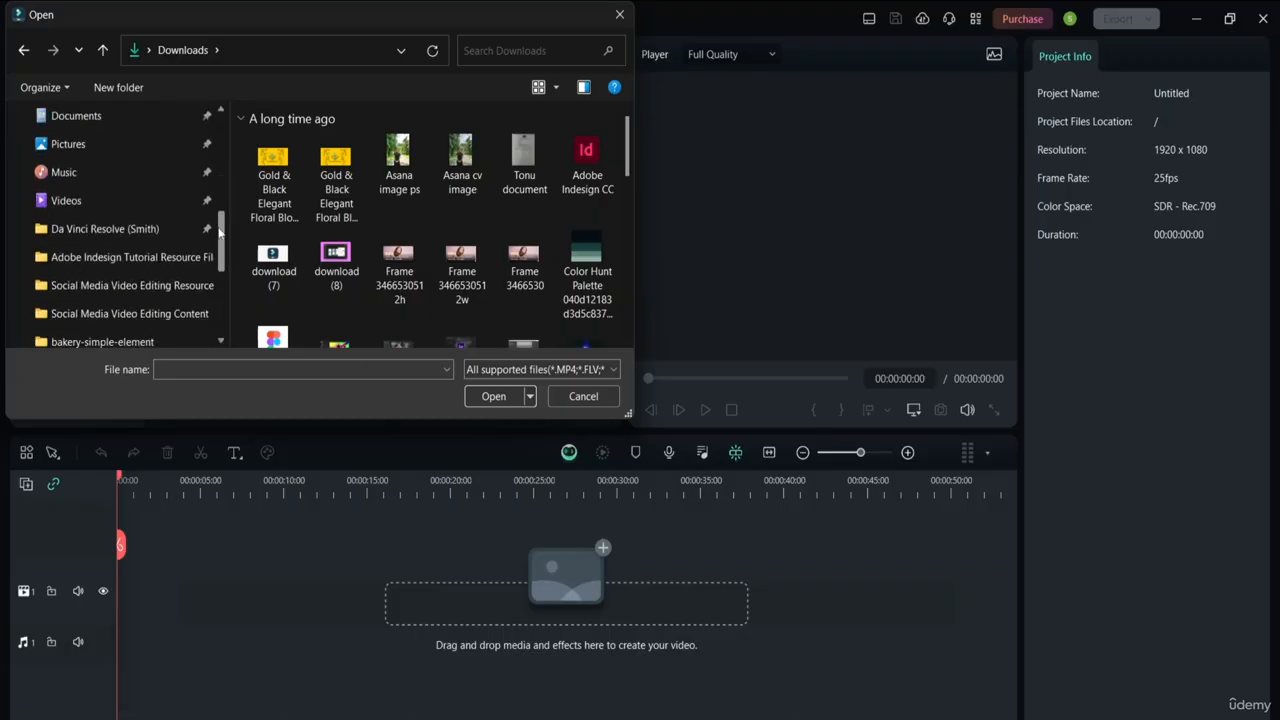
click(155, 286)
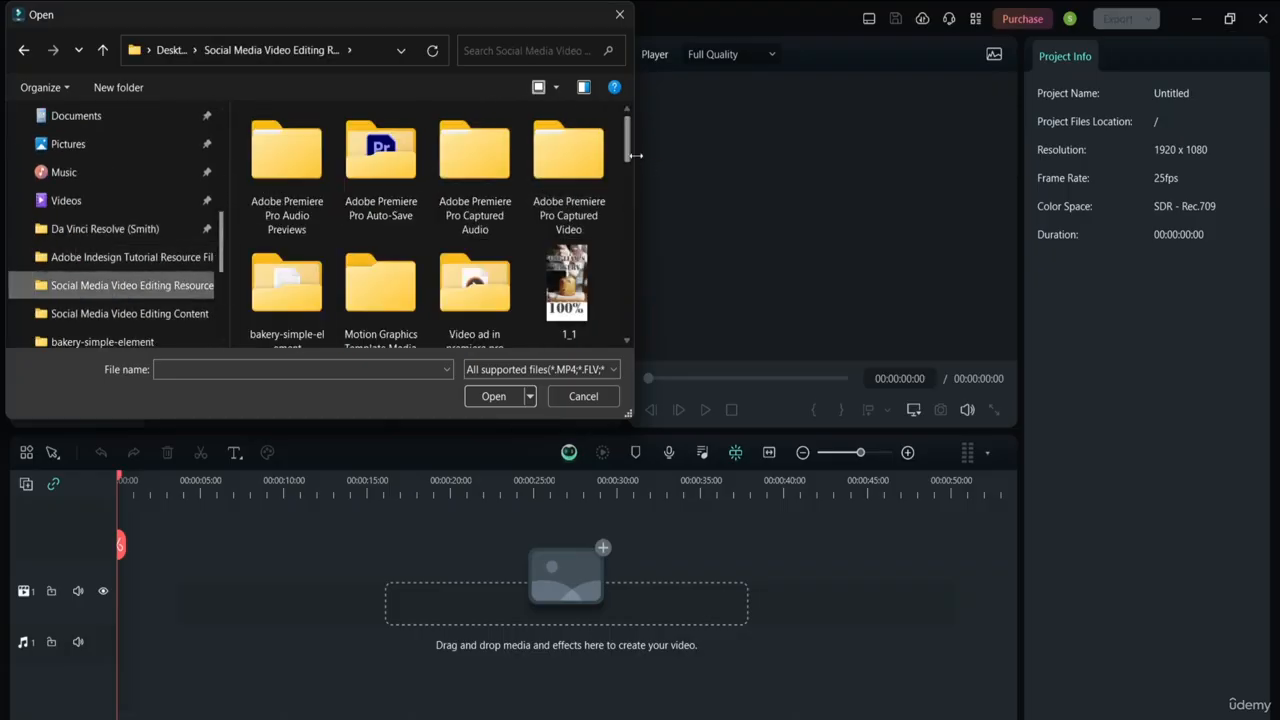
drag(626, 153, 628, 257)
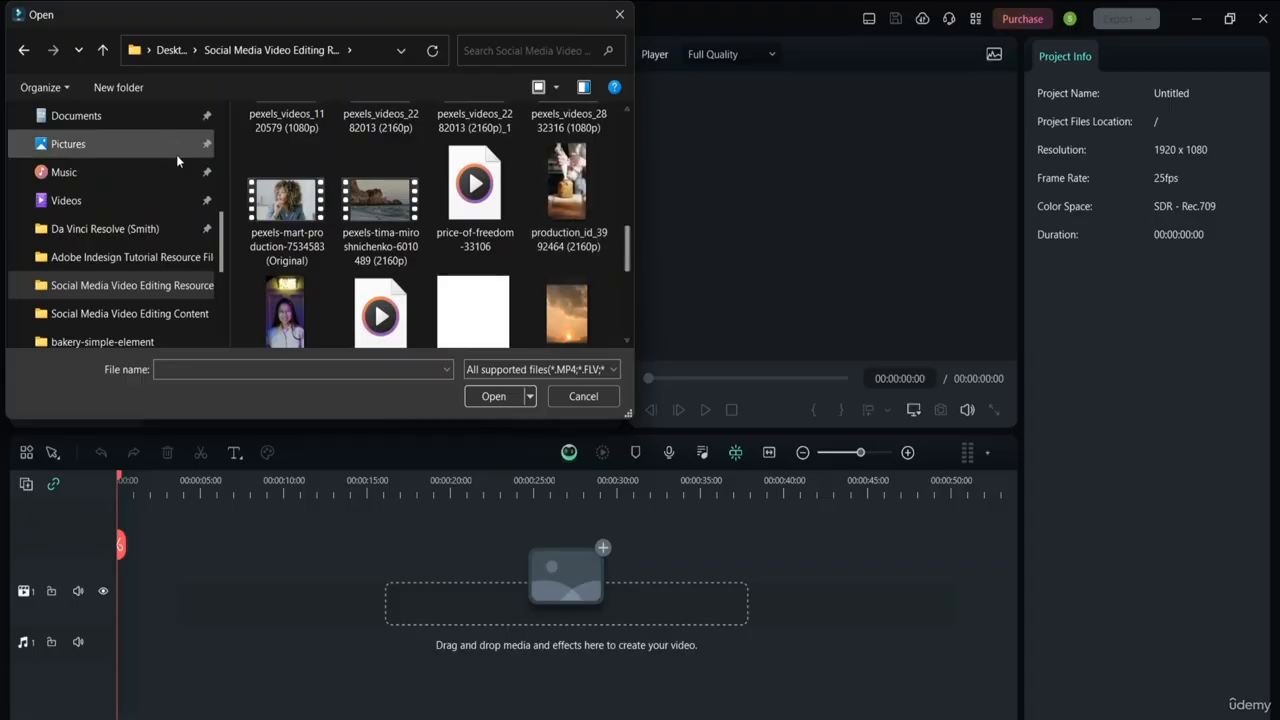
double_click(287, 205)
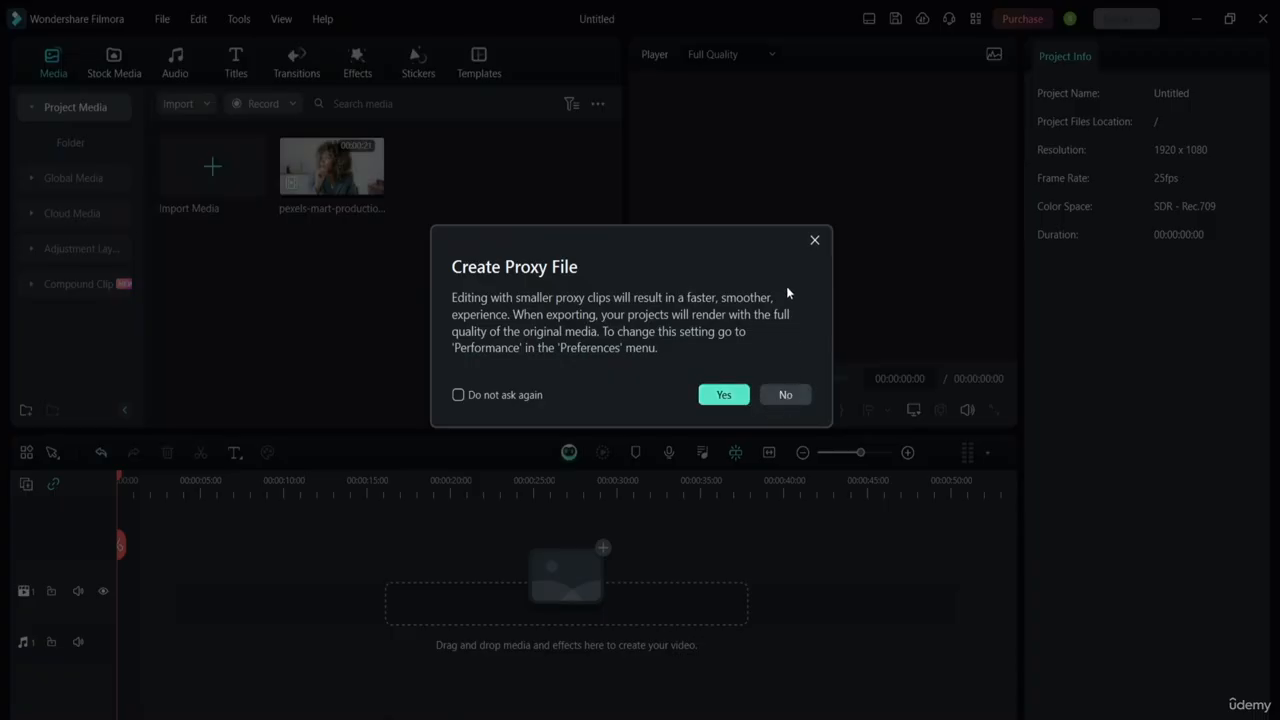
click(816, 240)
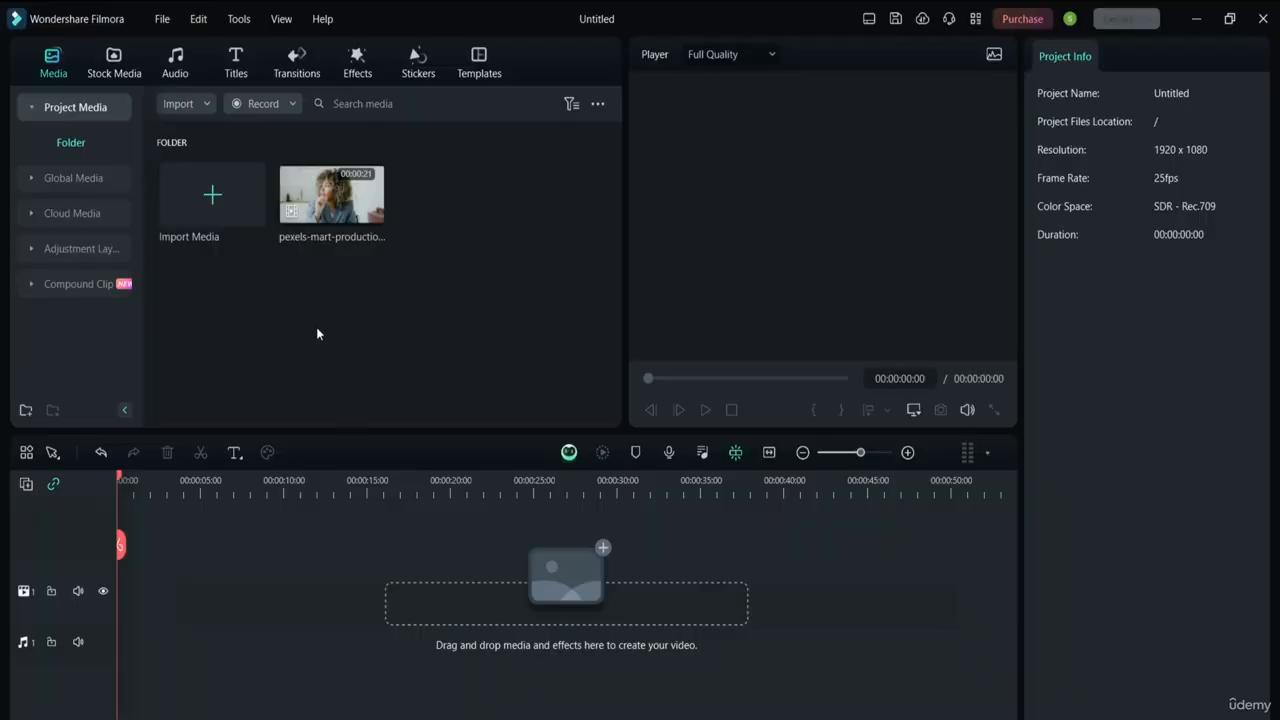
Import the baby-mandala-169039 audio file, then close a reopened file browser without adding more
click(214, 200)
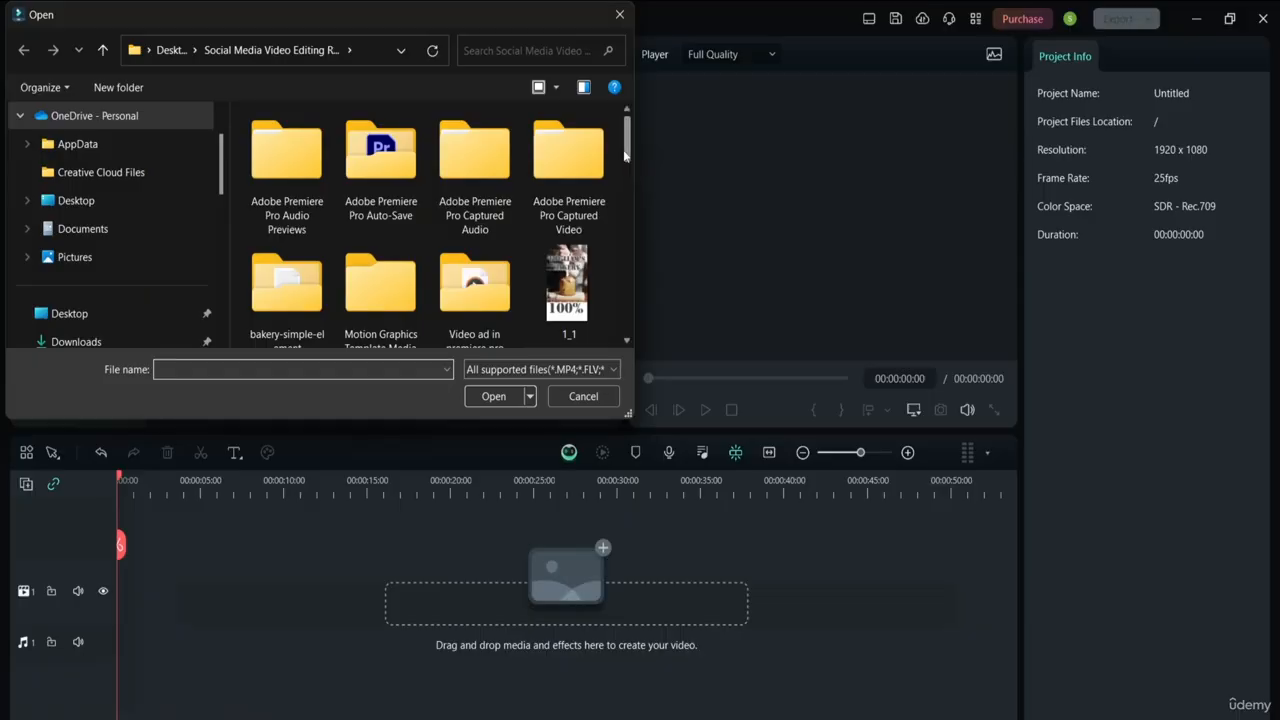
drag(629, 145, 629, 188)
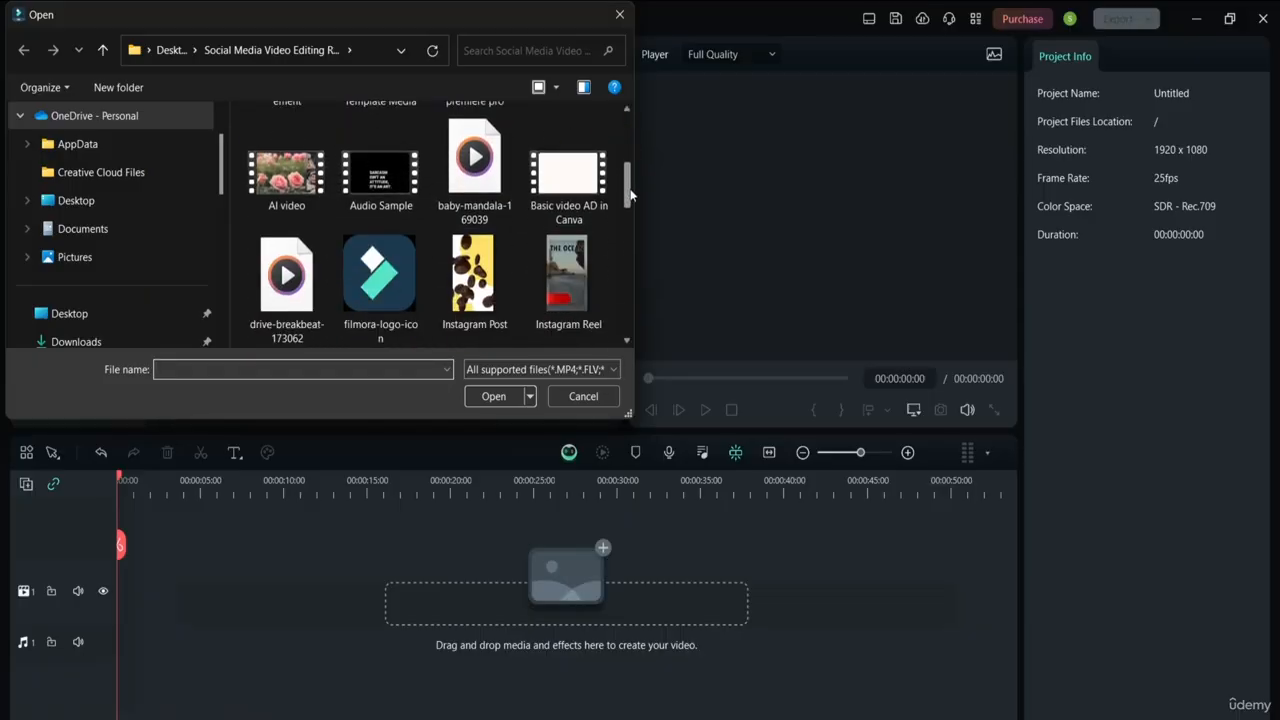
click(497, 168)
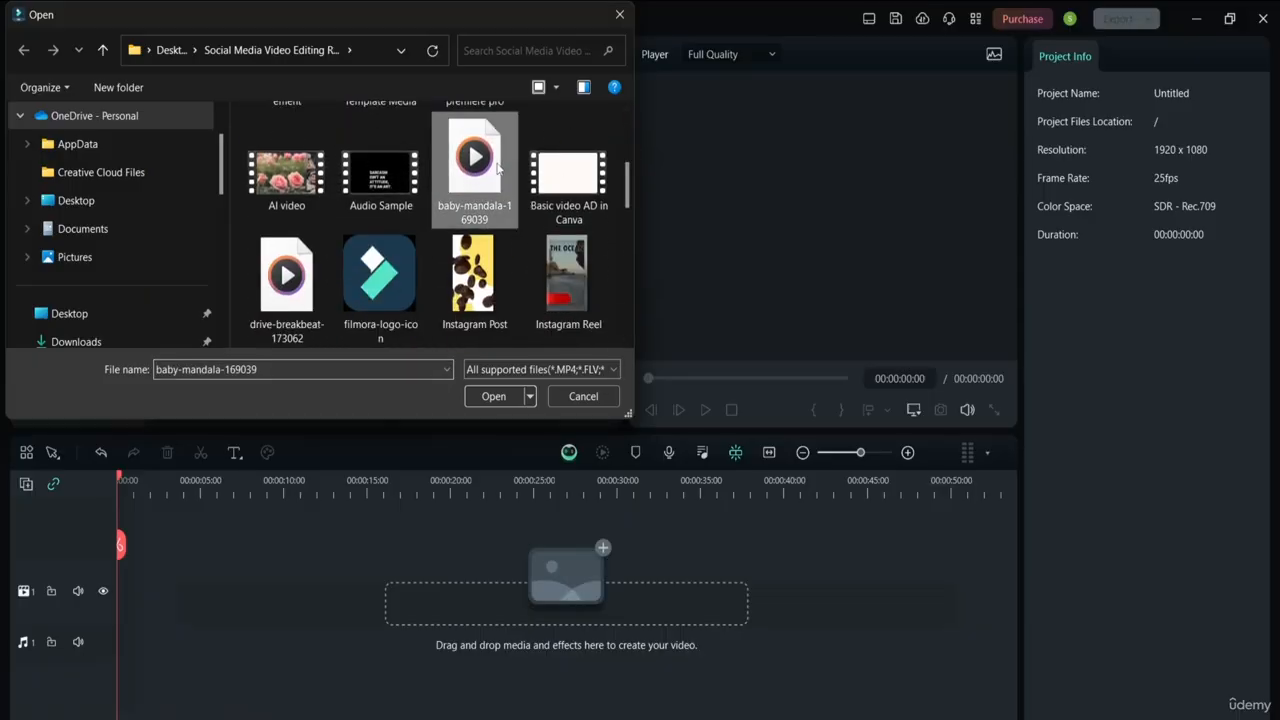
click(500, 394)
double_click(436, 339)
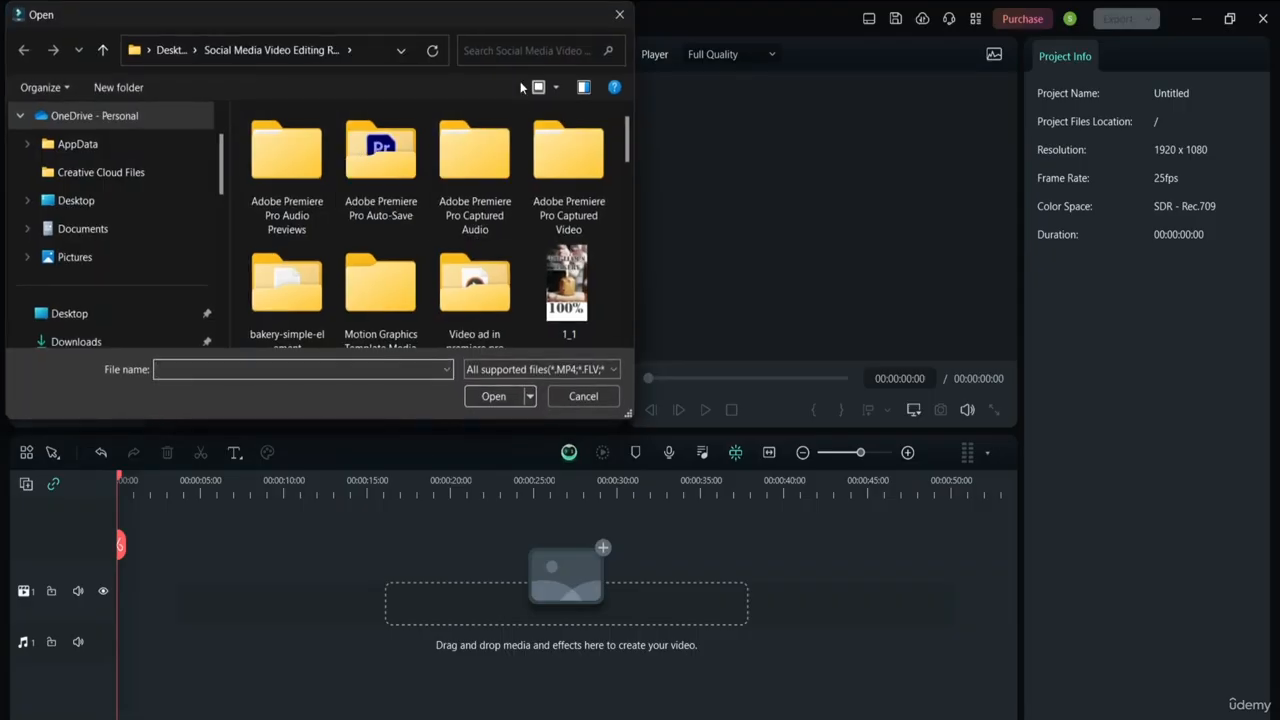
click(618, 16)
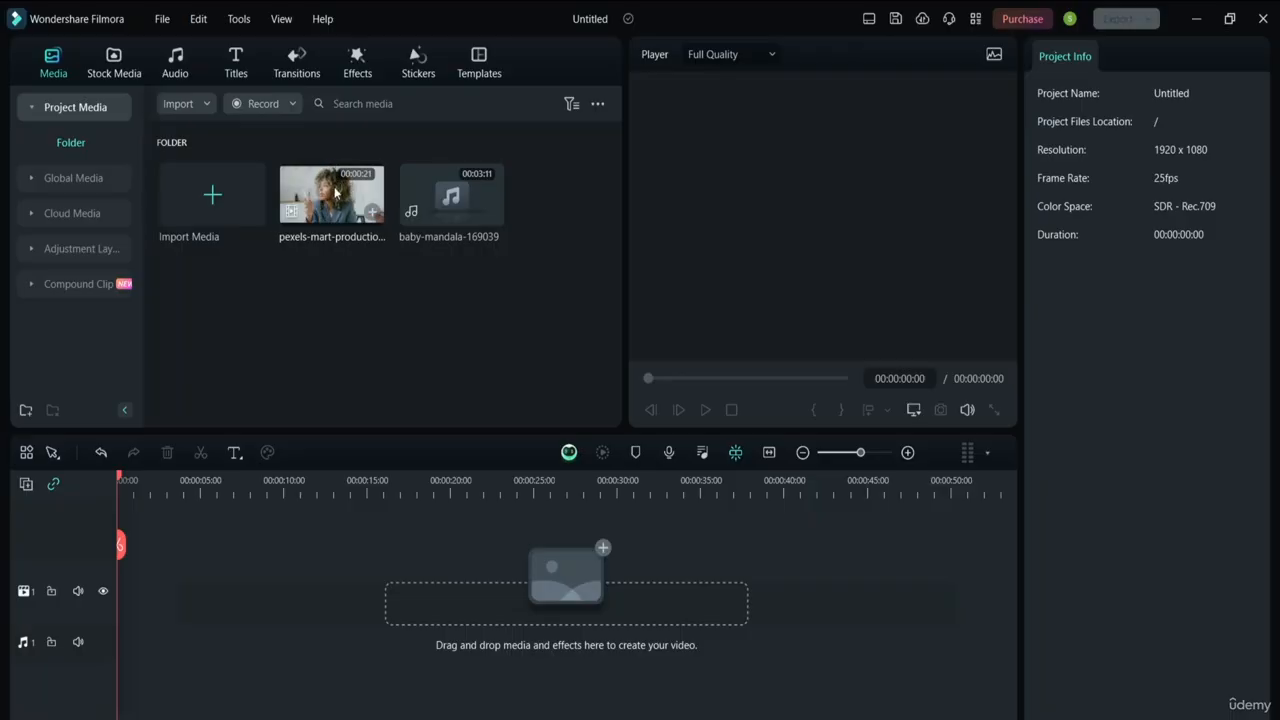
Dismiss the Edit menu, select the video clip, and skip through the playback tips
click(239, 19)
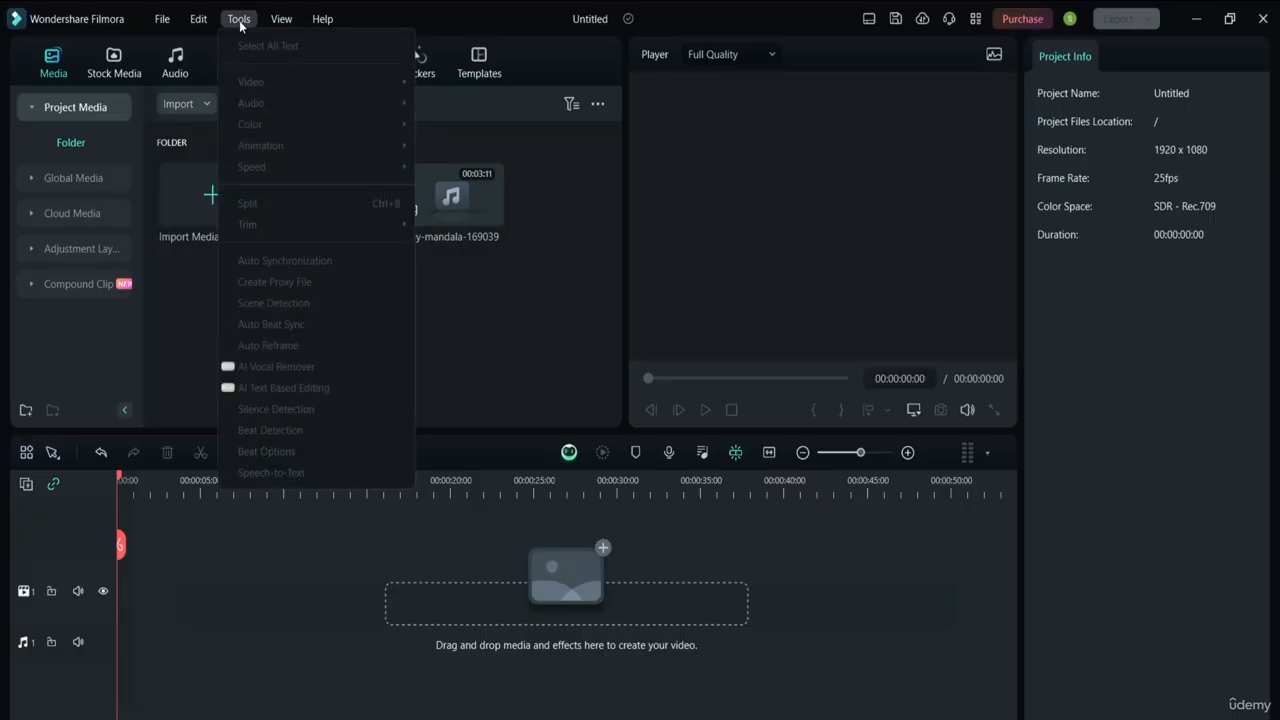
mouse_move(202, 25)
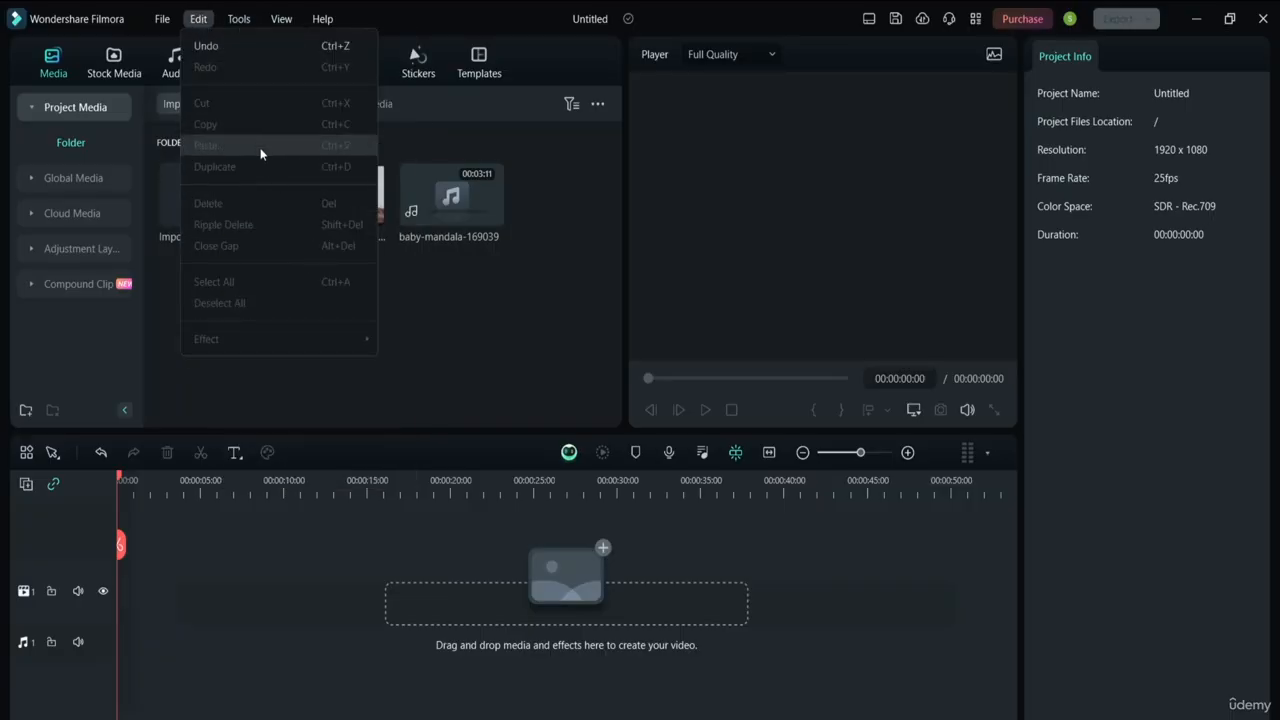
click(421, 345)
click(328, 218)
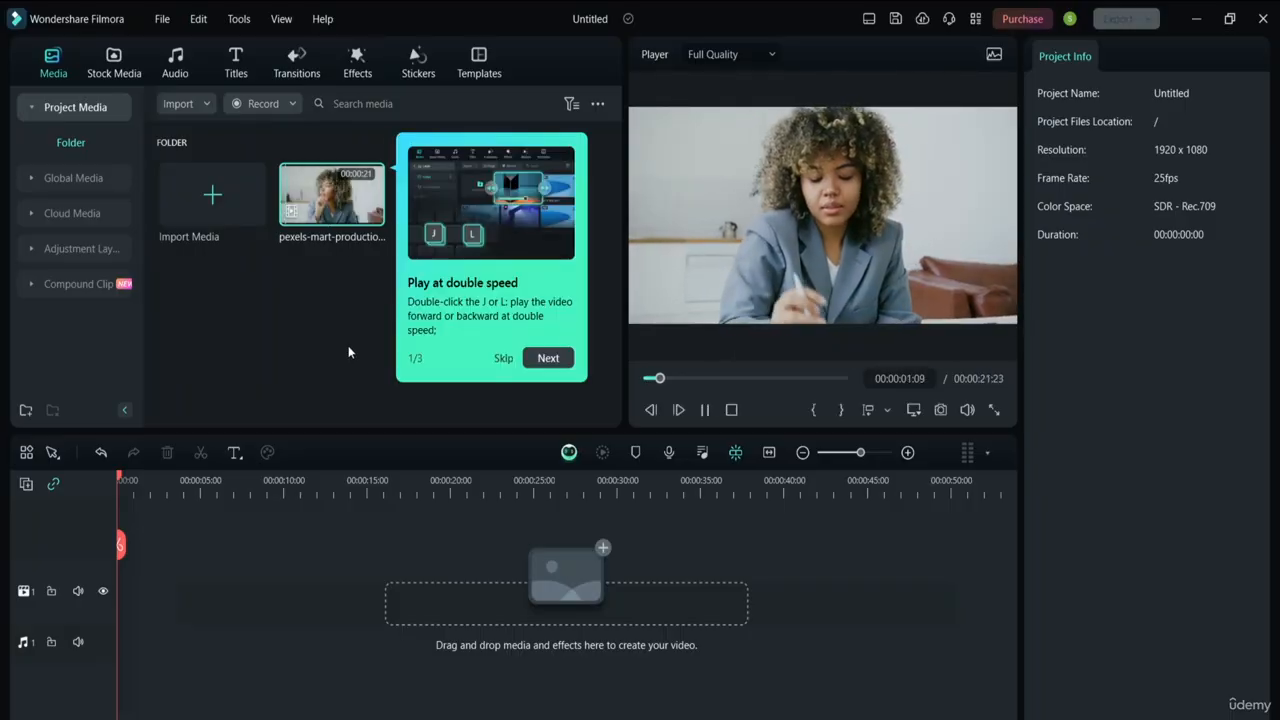
click(562, 358)
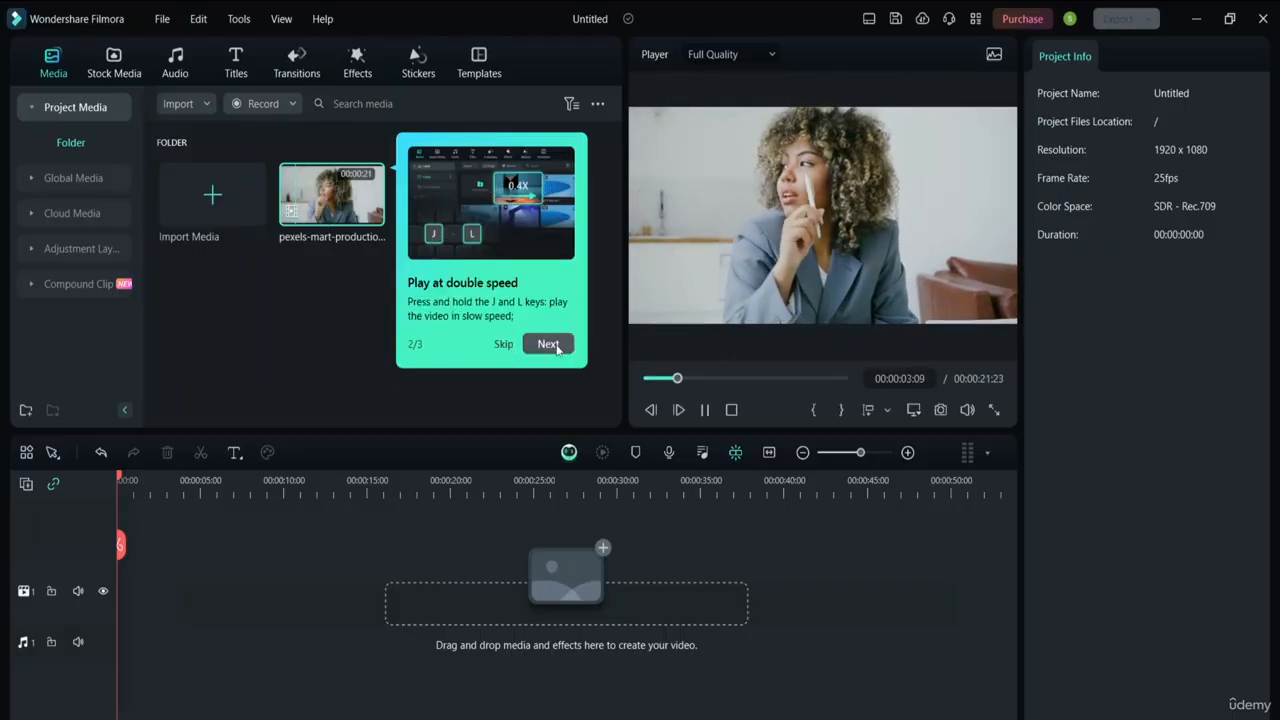
click(555, 343)
click(552, 342)
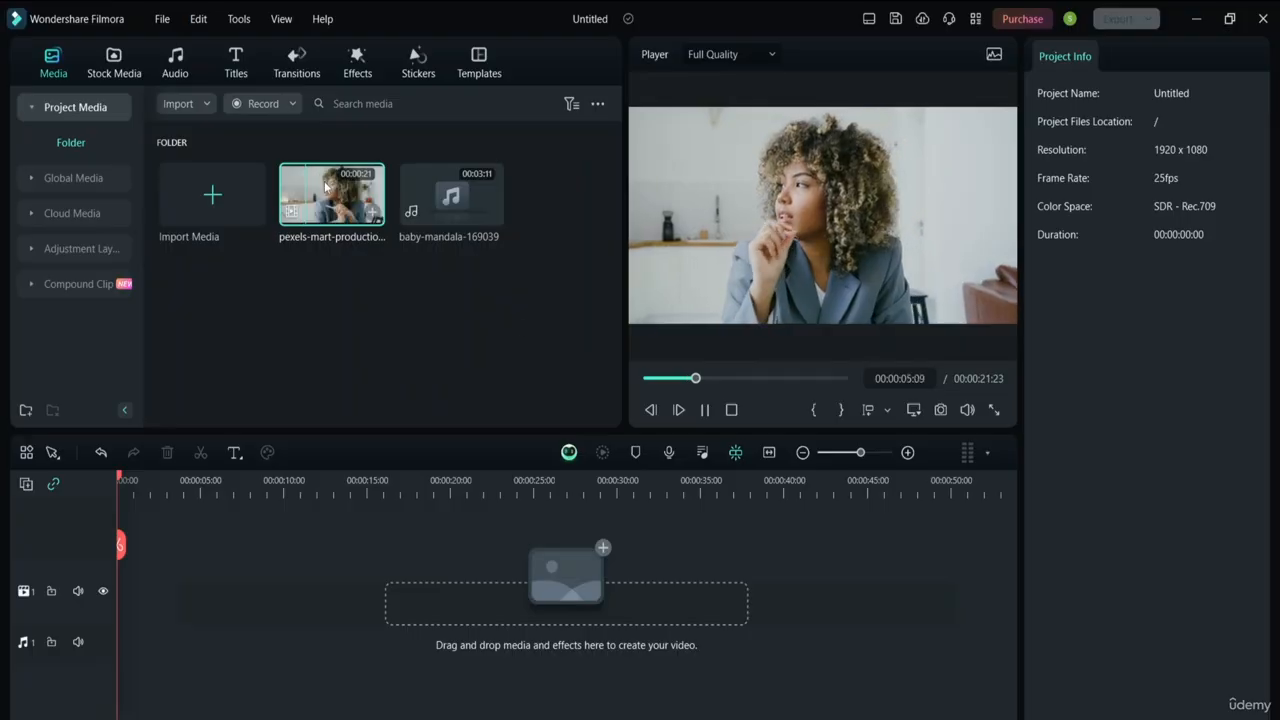
Preview the baby-mandala-169039 music, then play the pexels-mart video clip and dismiss the full-clip tip
click(310, 334)
mouse_move(466, 208)
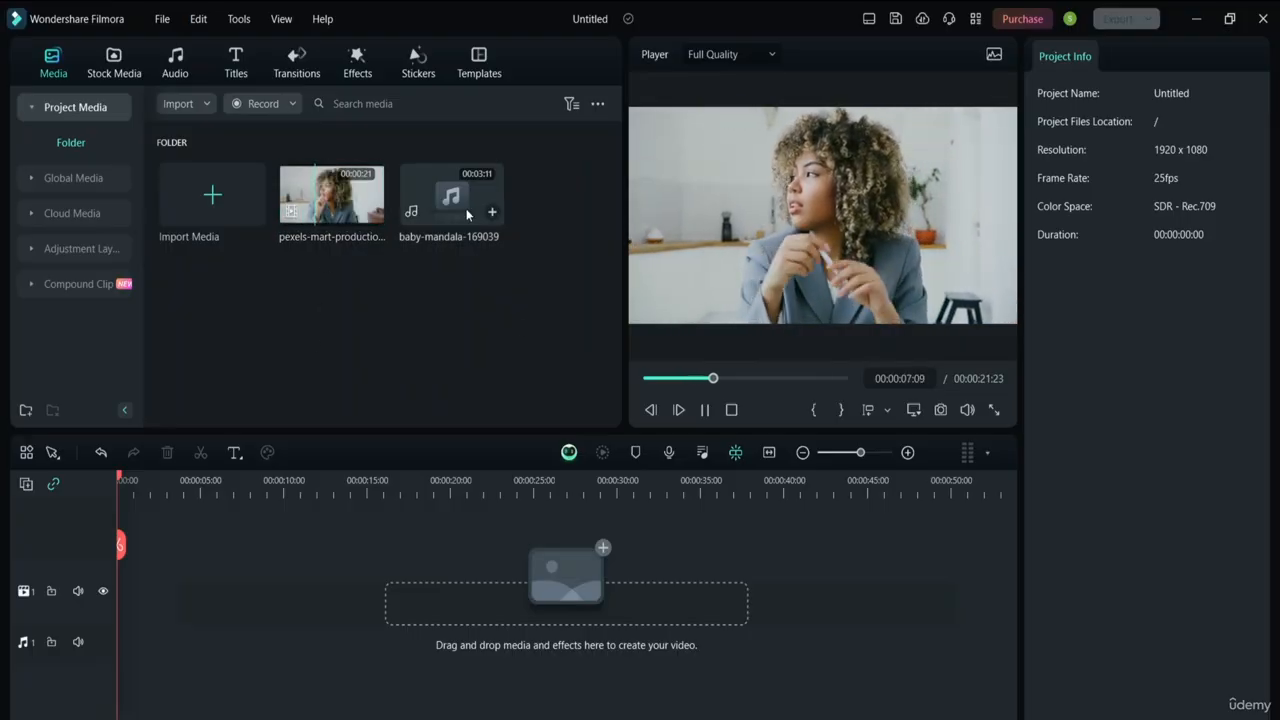
click(453, 202)
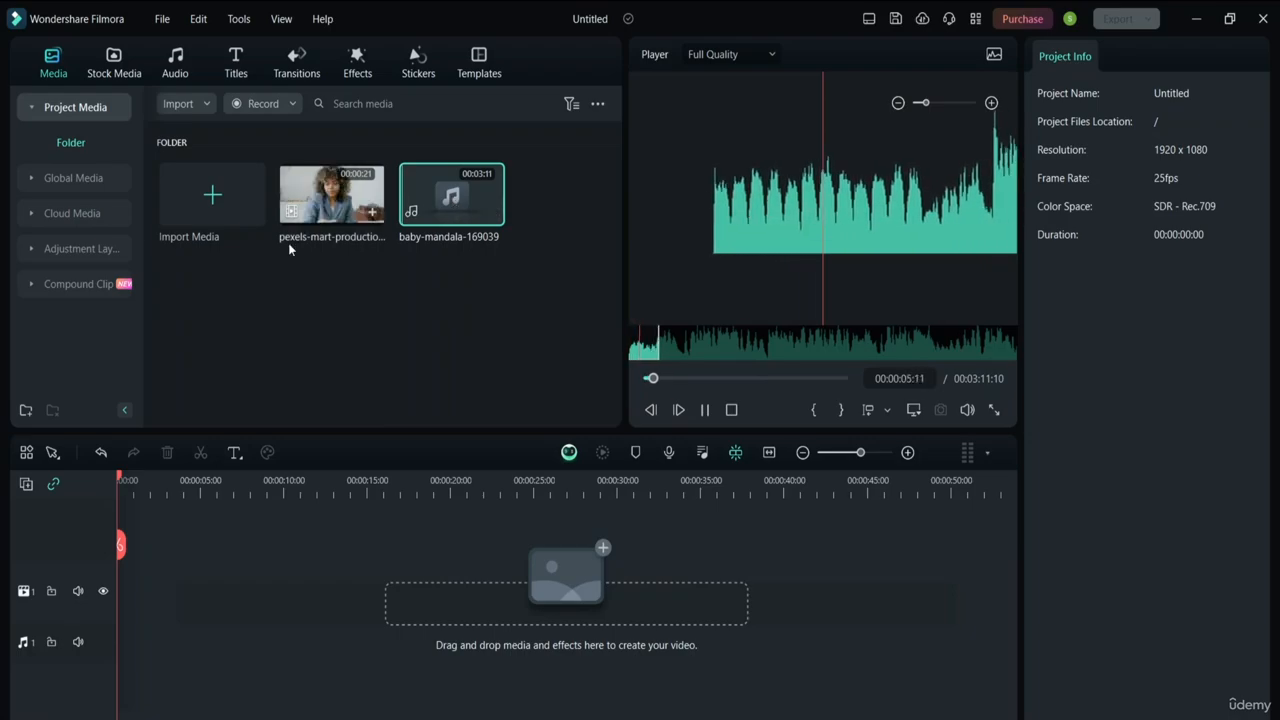
click(340, 214)
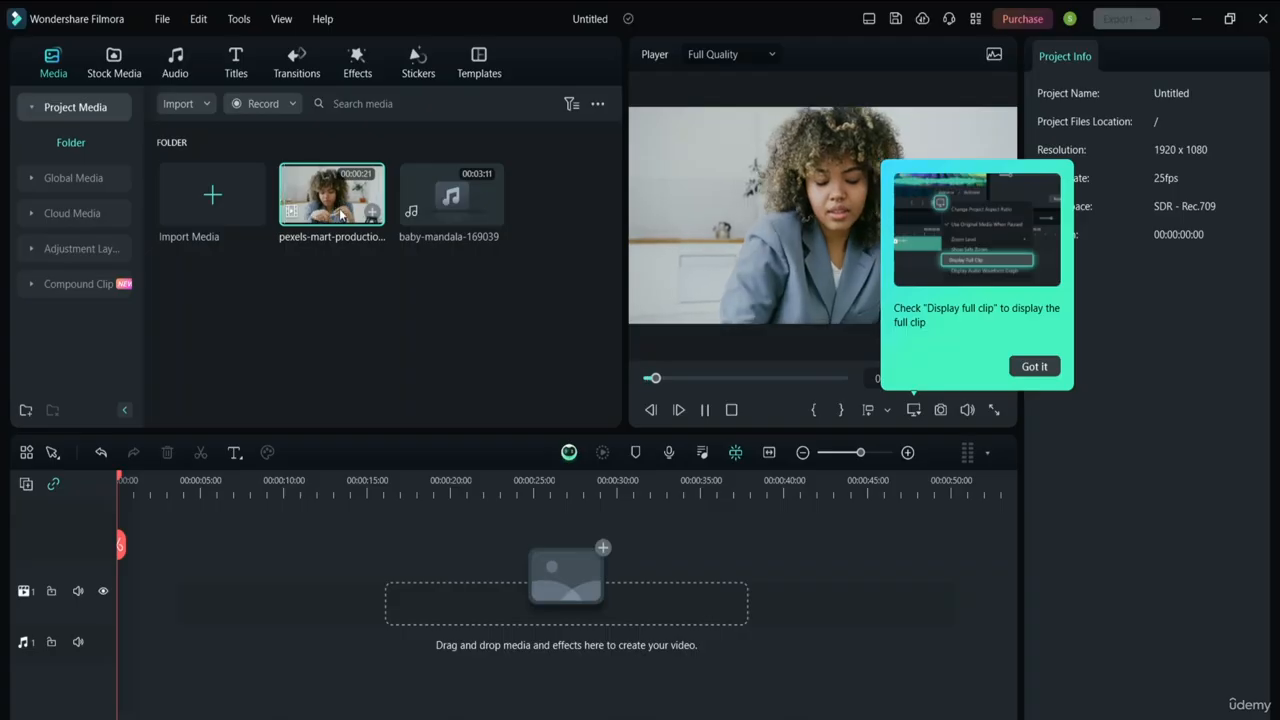
click(1036, 366)
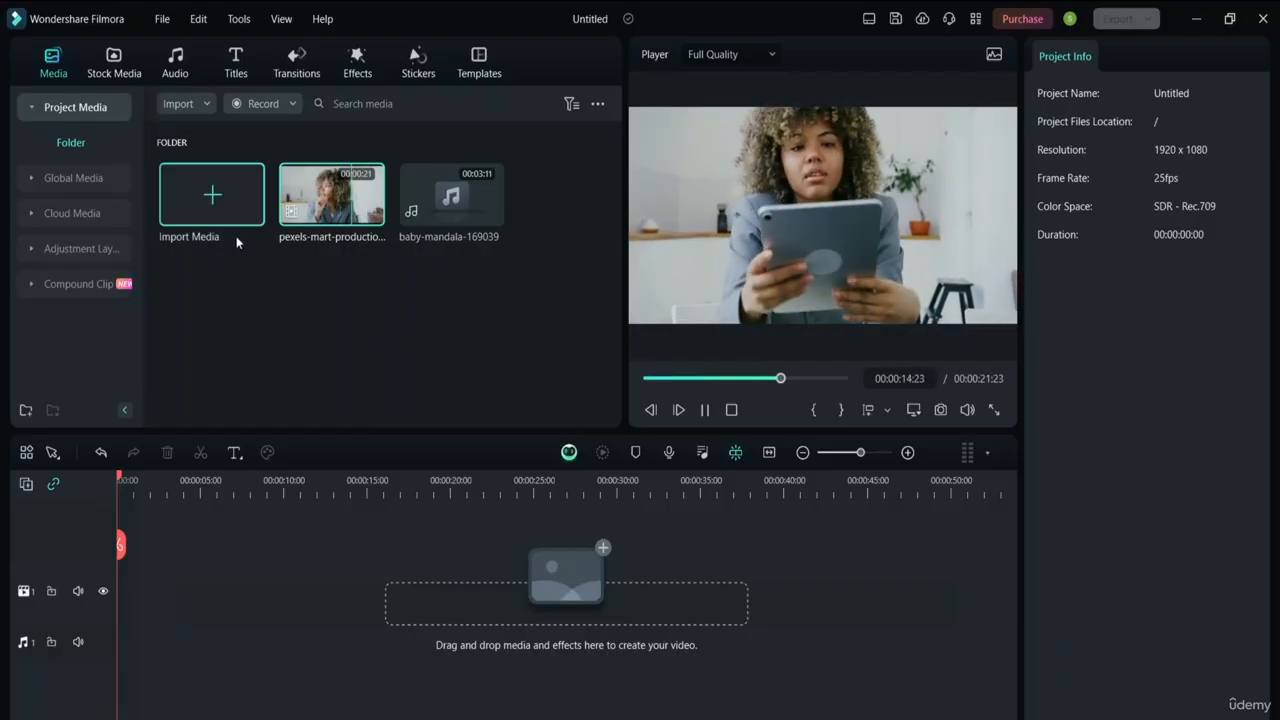
click(32, 248)
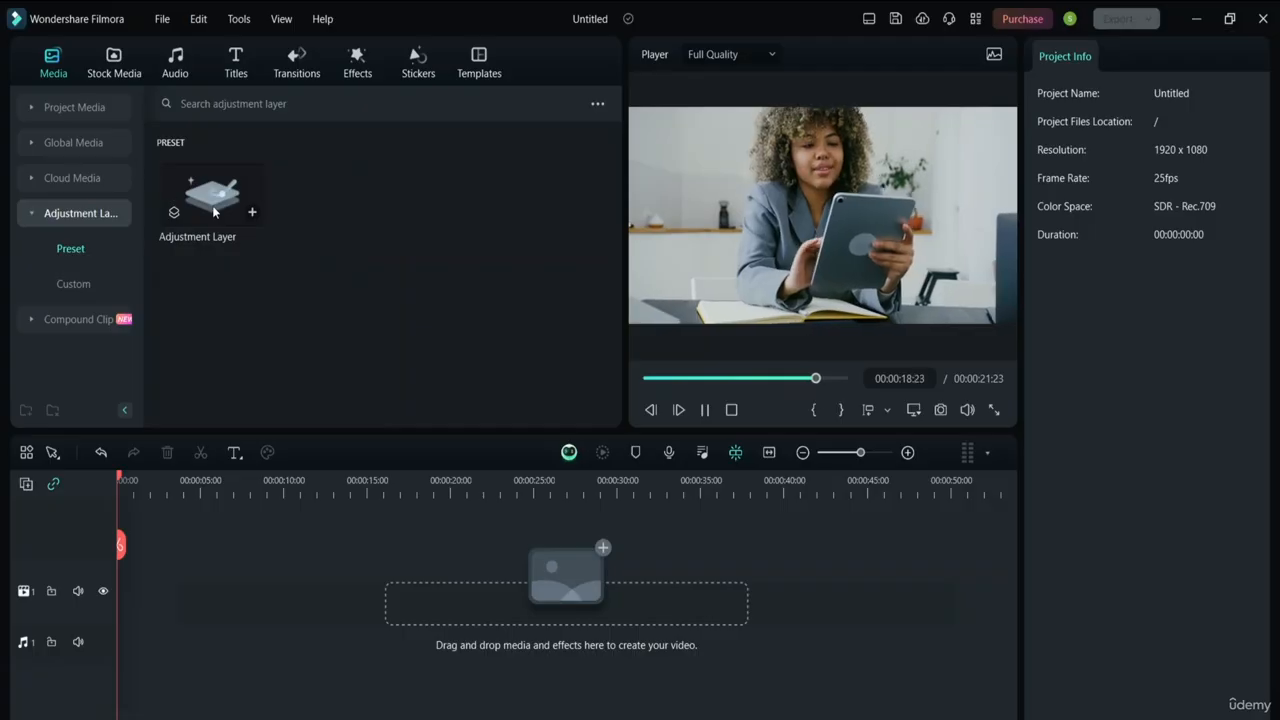
click(30, 220)
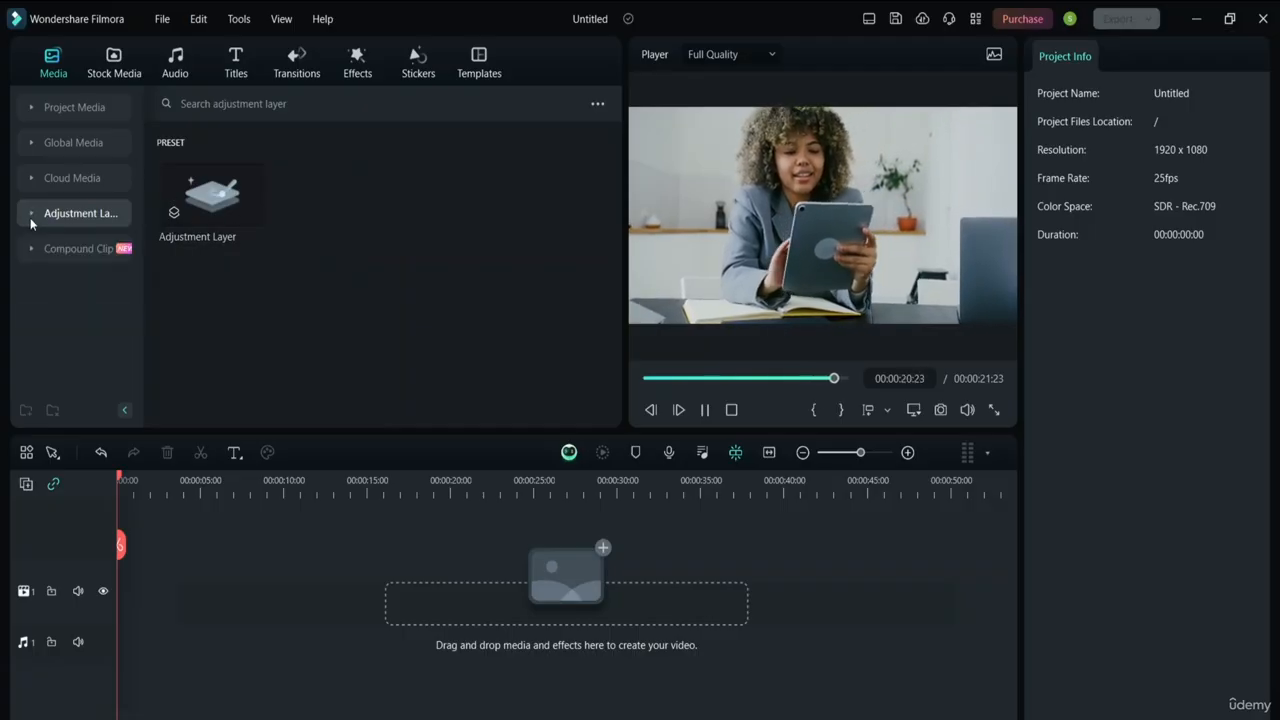
click(29, 248)
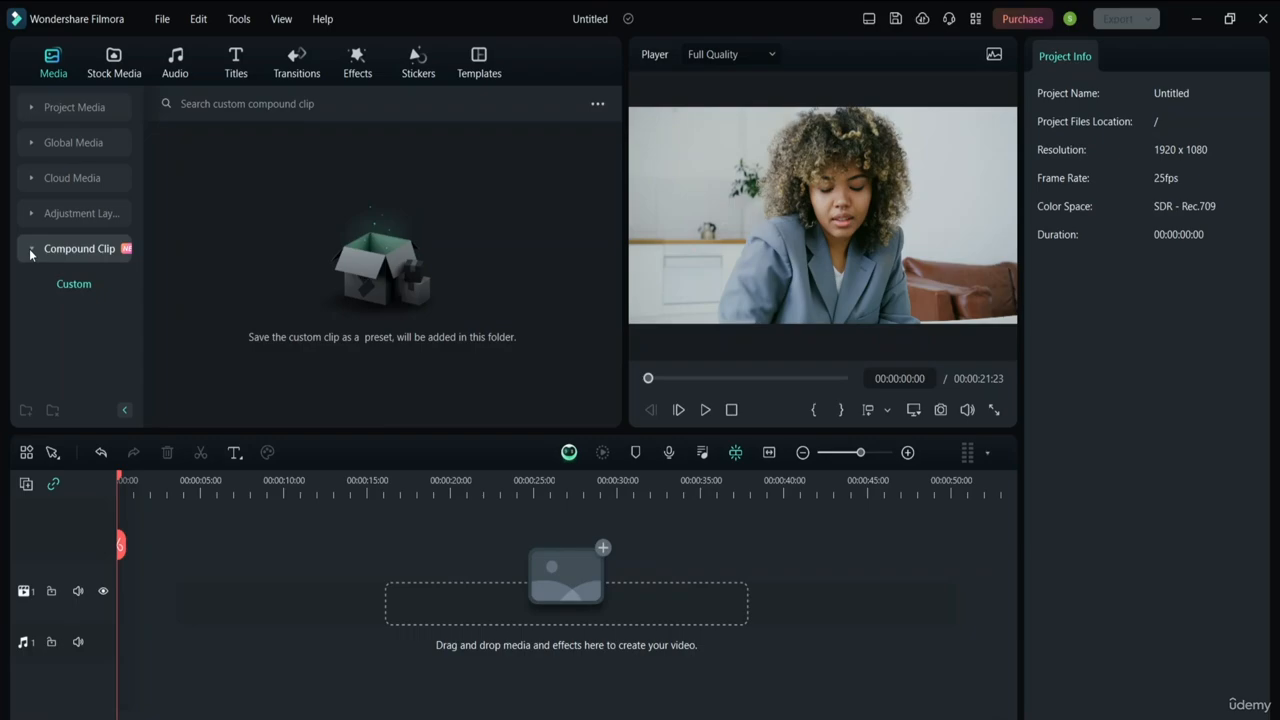
click(29, 248)
click(79, 110)
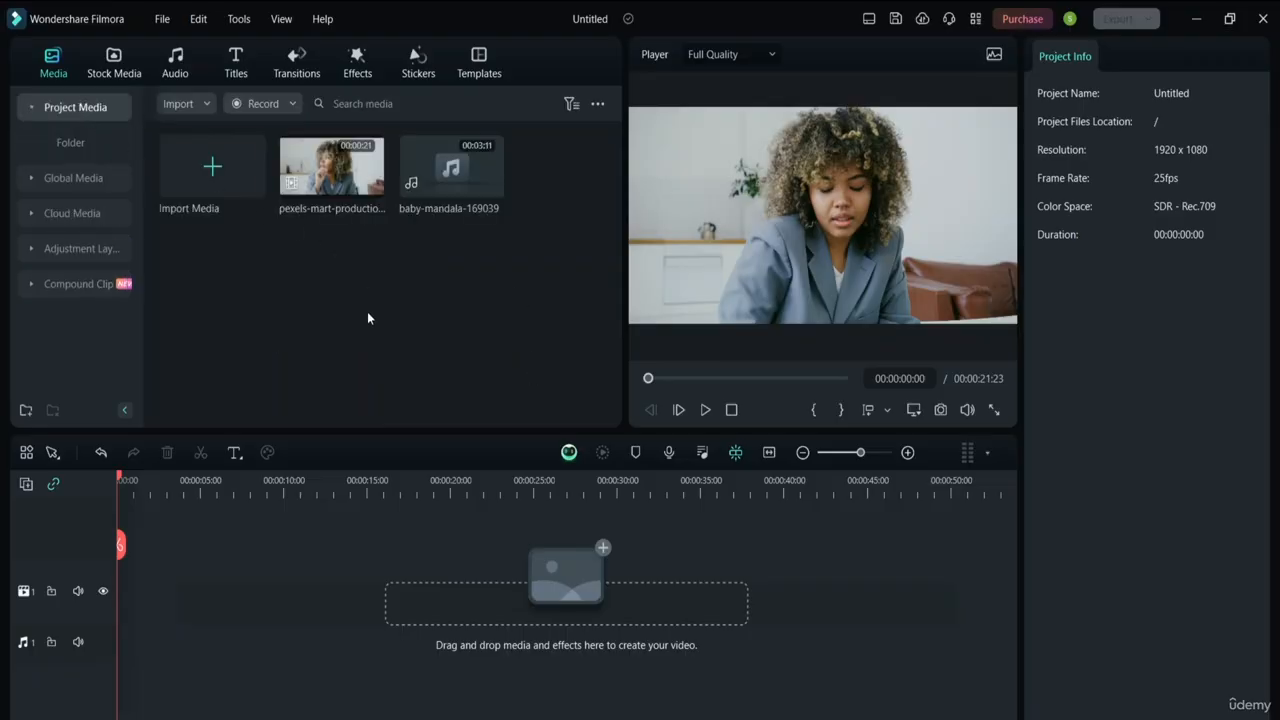
Show the Stock Media Love category of background videos and check the View thumbnail options without changes
click(117, 67)
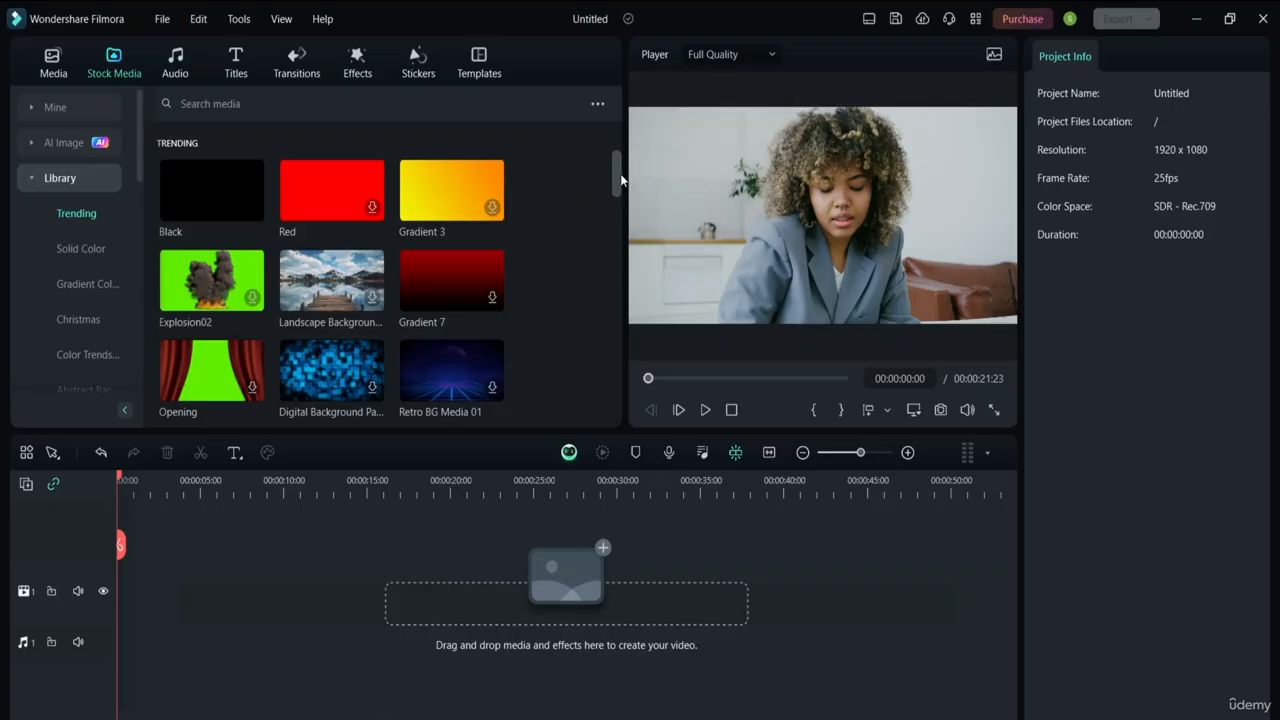
drag(618, 175, 629, 115)
drag(137, 154, 131, 340)
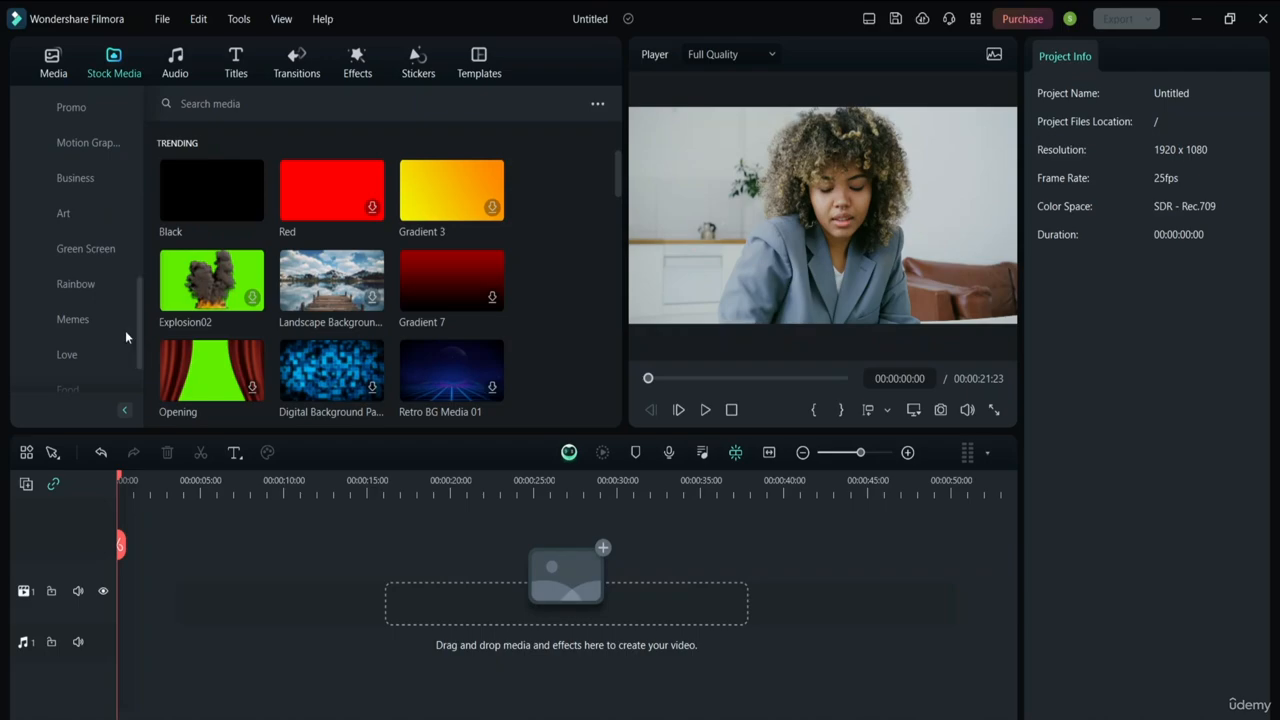
click(67, 365)
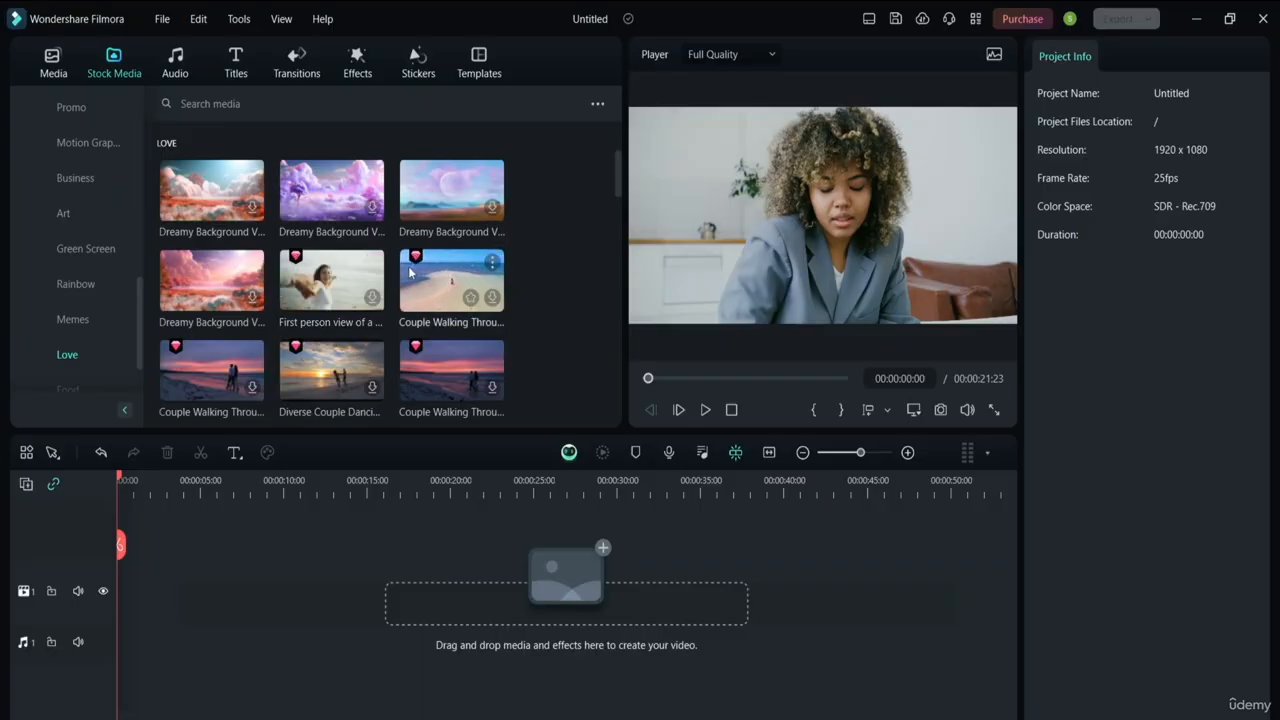
mouse_move(406, 256)
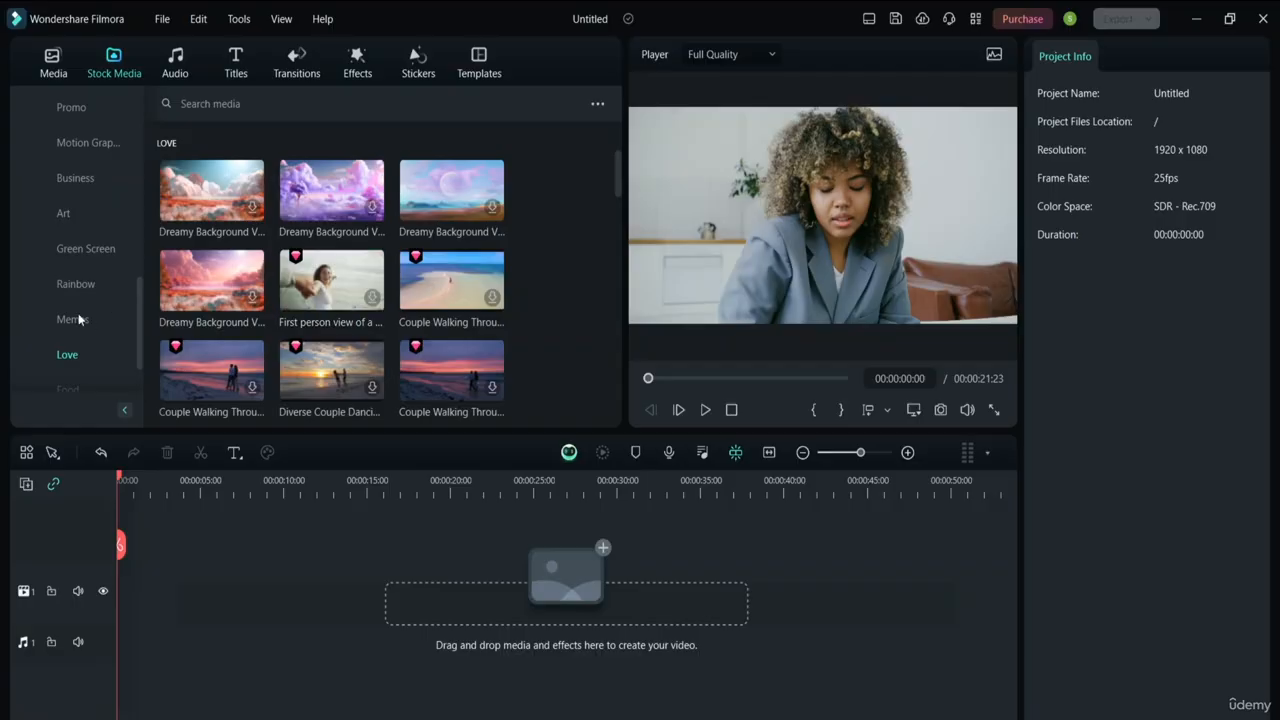
drag(139, 325, 150, 183)
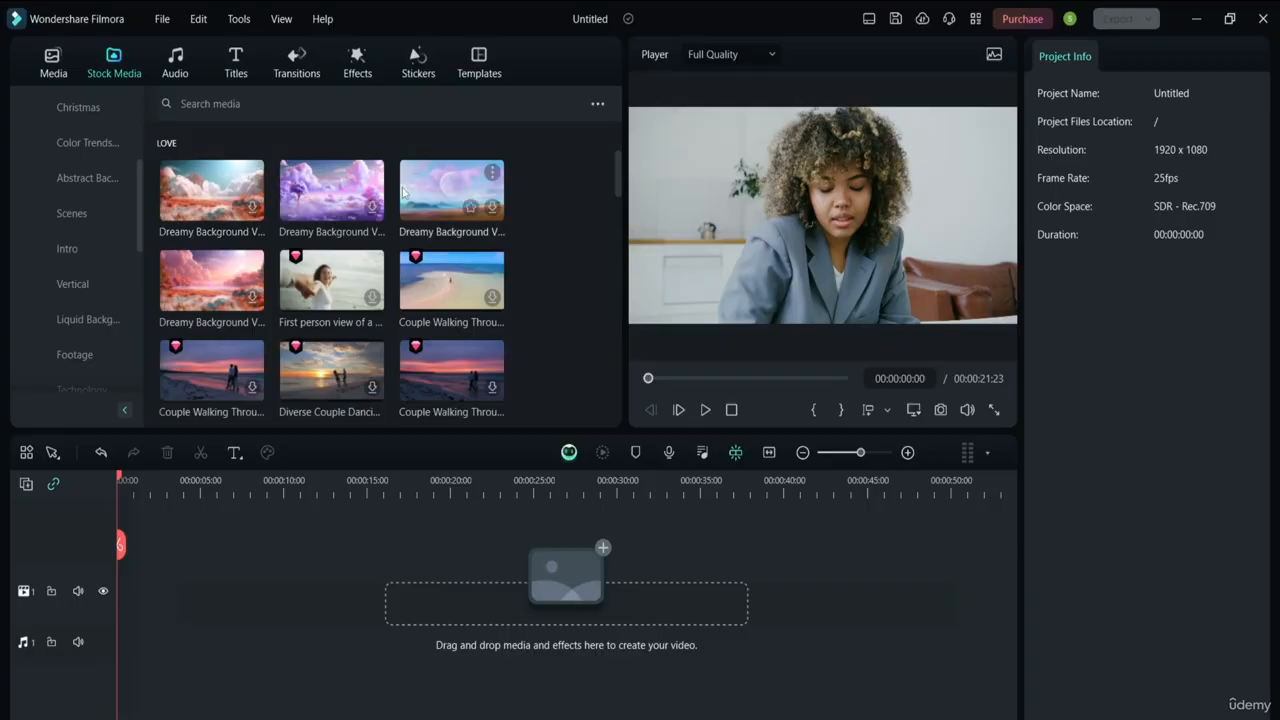
click(598, 105)
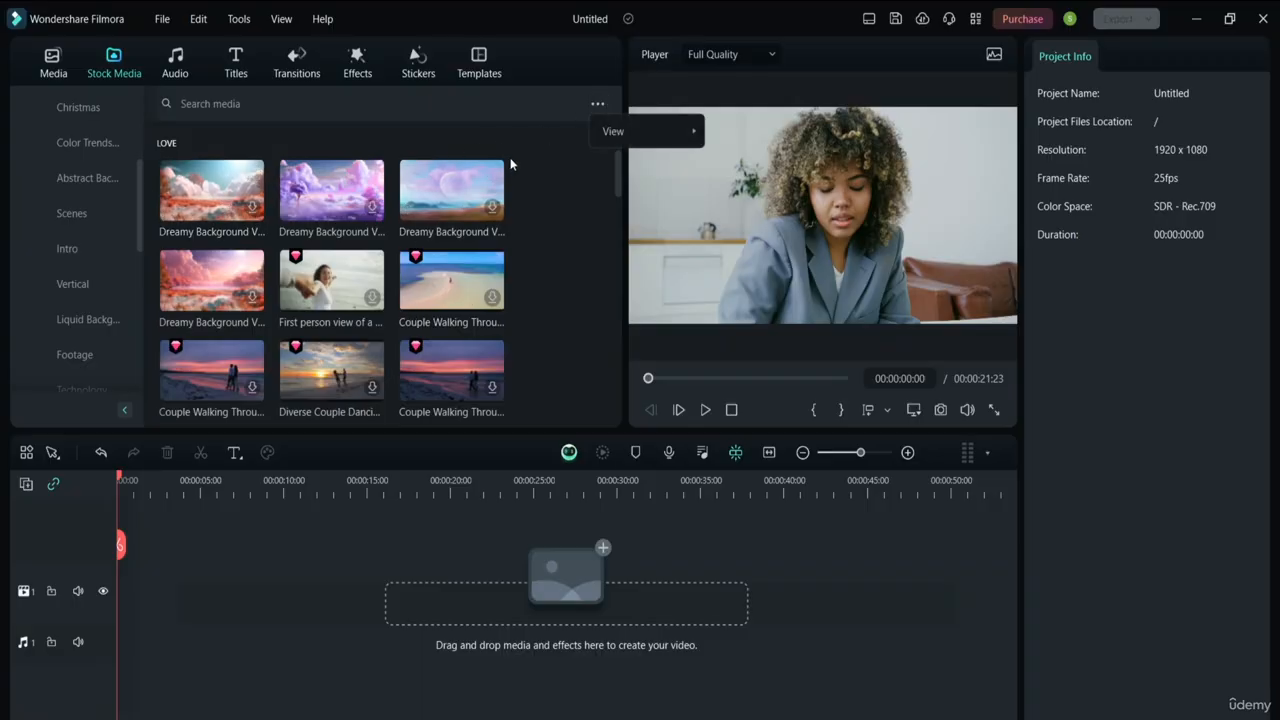
mouse_move(626, 139)
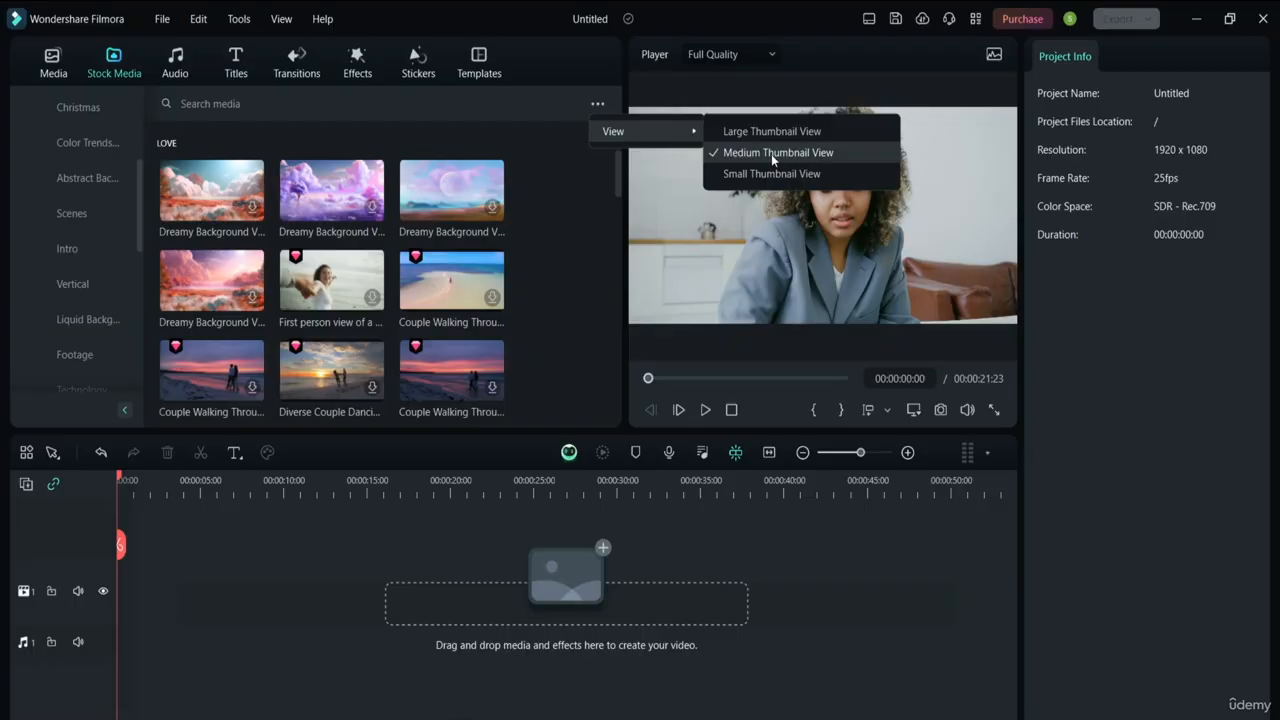
click(565, 212)
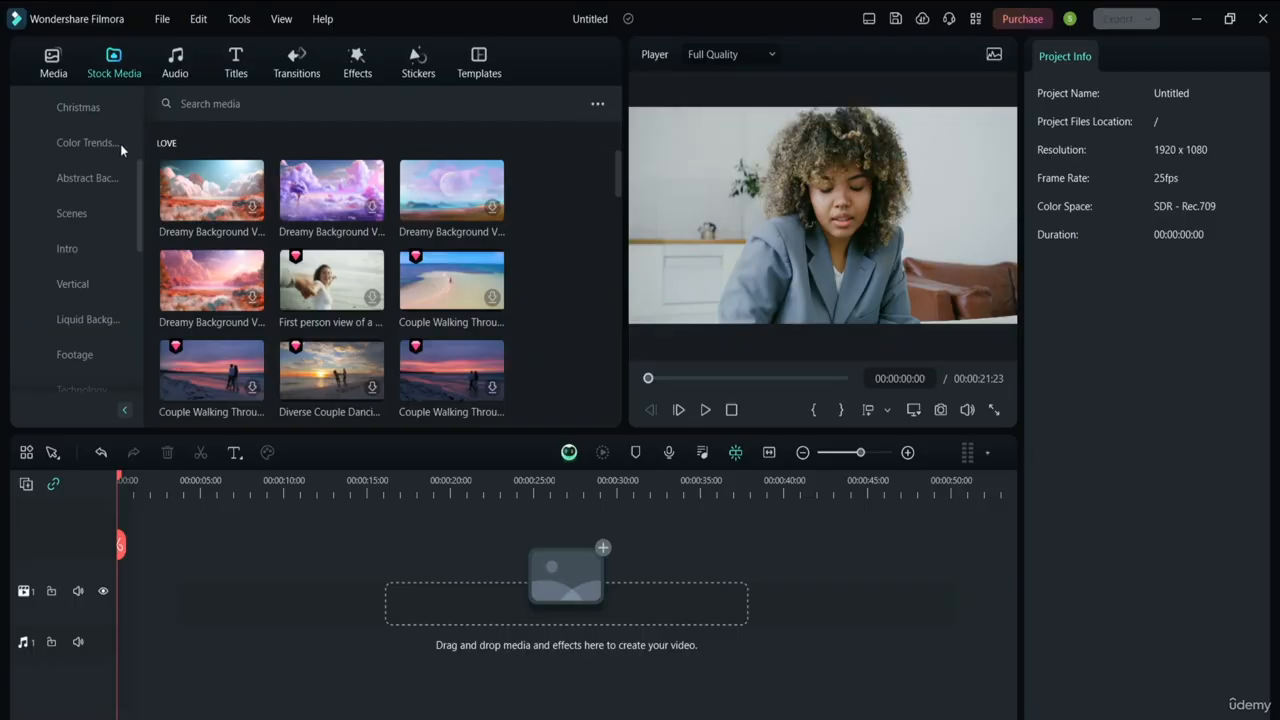
Browse the Sports & Workout music tracks, then switch to the trending Titles templates
click(179, 60)
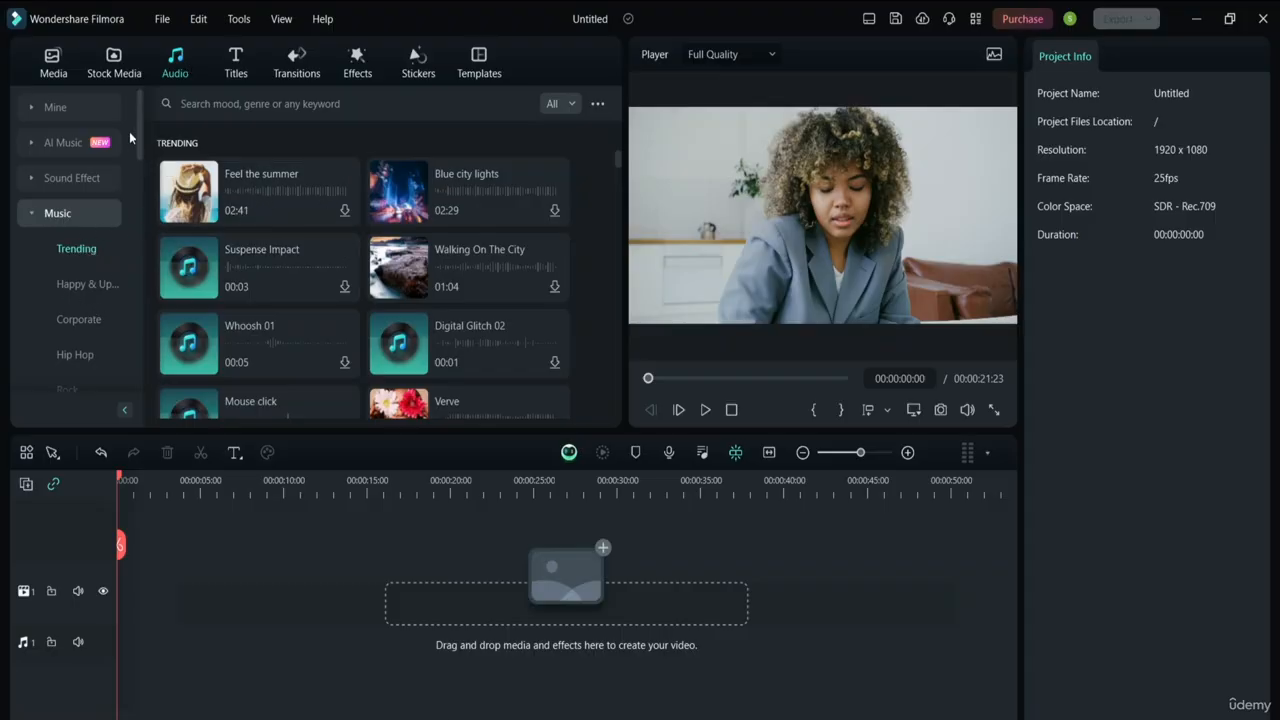
drag(137, 130, 138, 167)
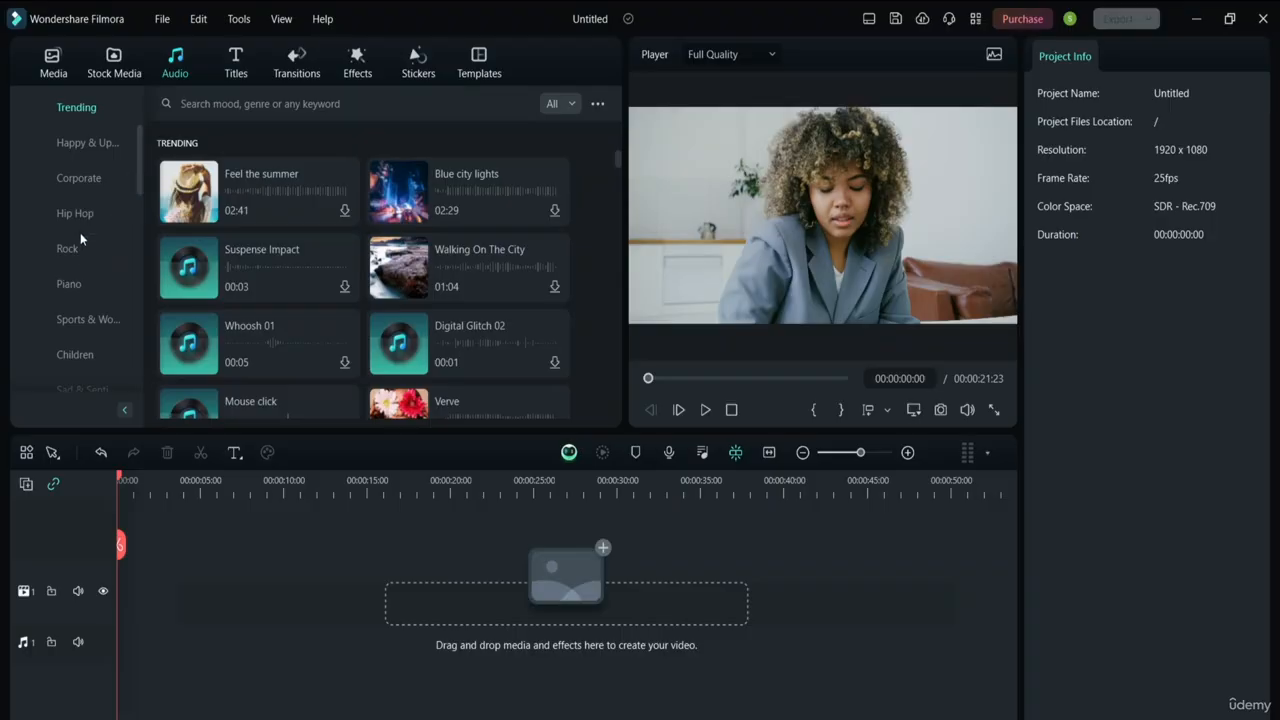
click(84, 320)
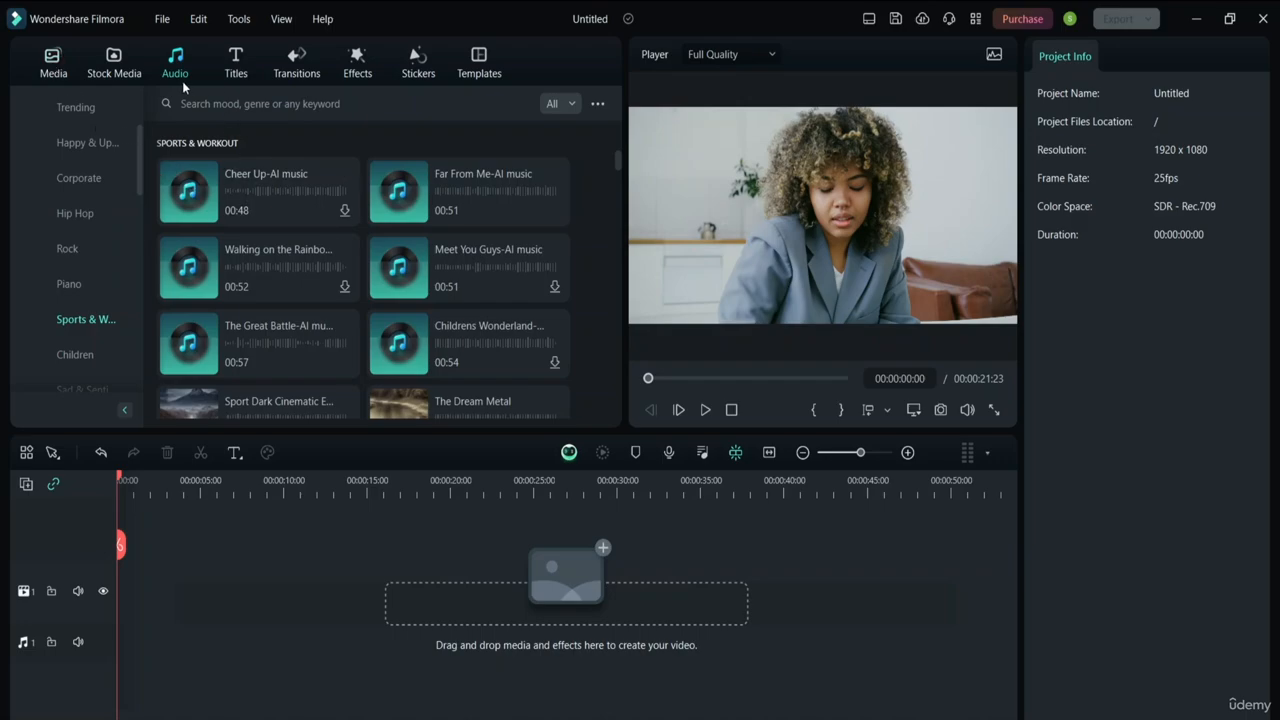
click(237, 61)
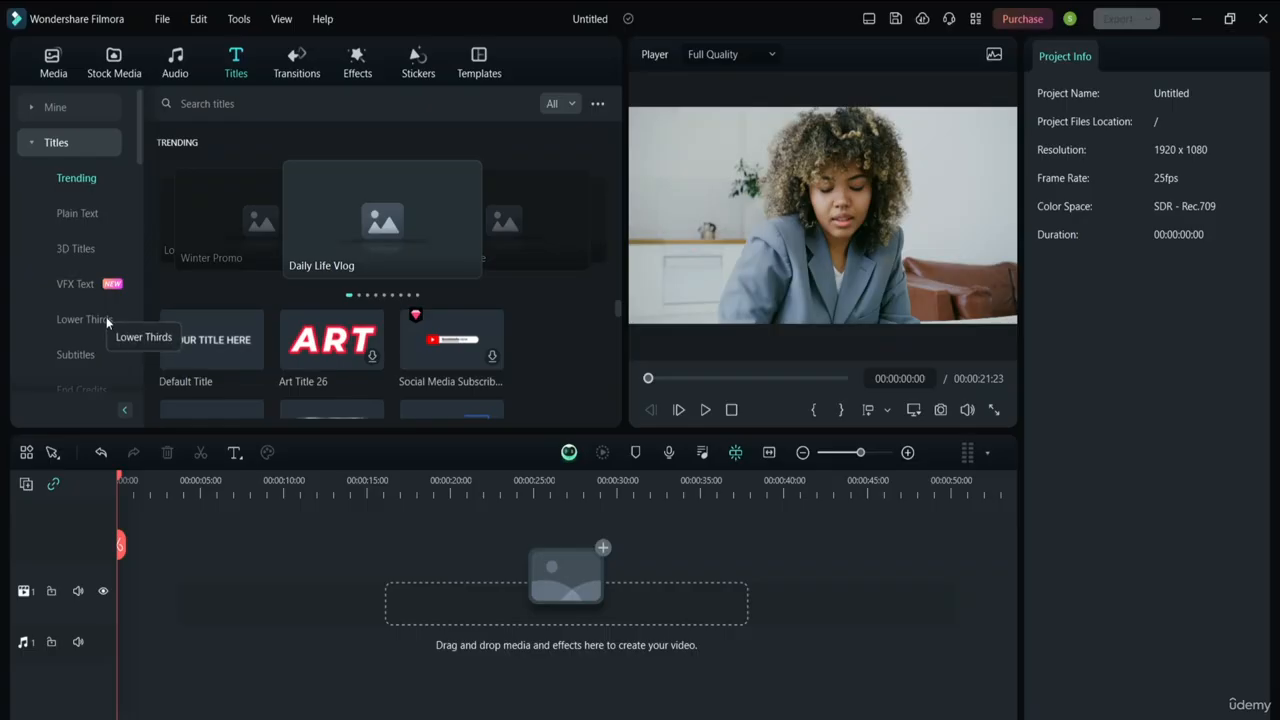
Scroll the Titles categories, view trending Transitions, then show Effects like Round Open and Glitch Stripe 2
drag(139, 140, 128, 178)
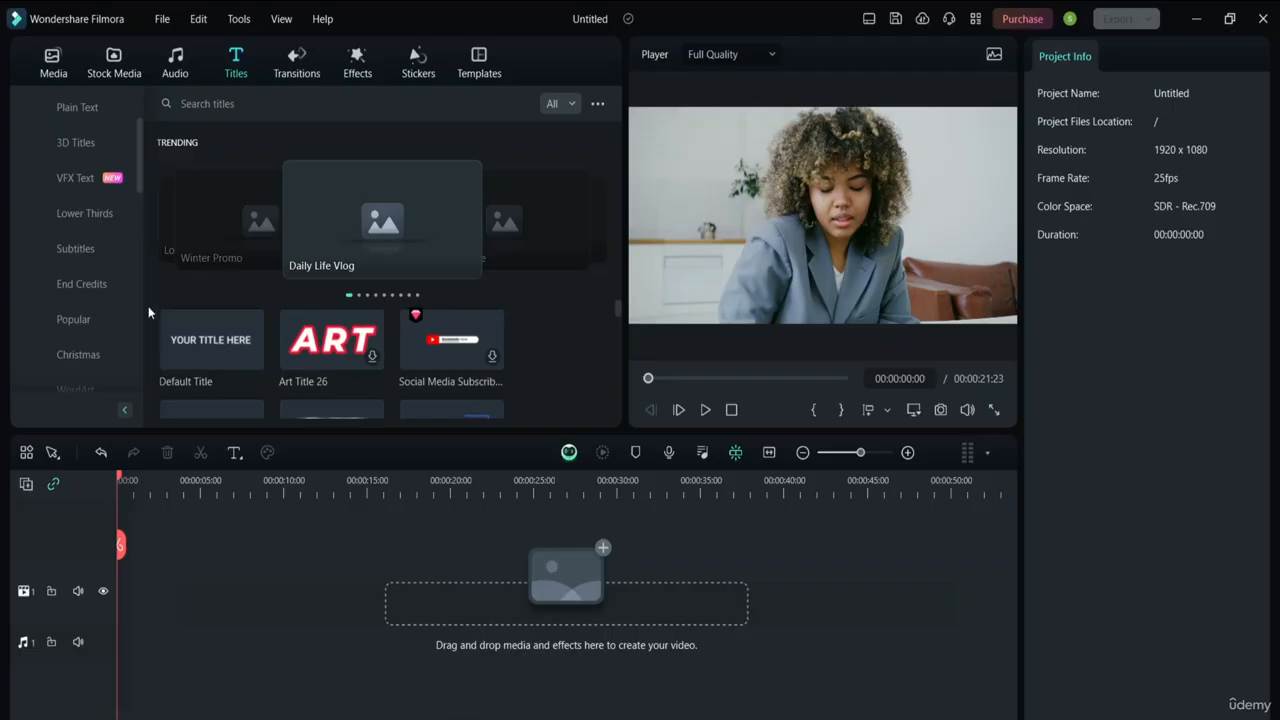
click(295, 75)
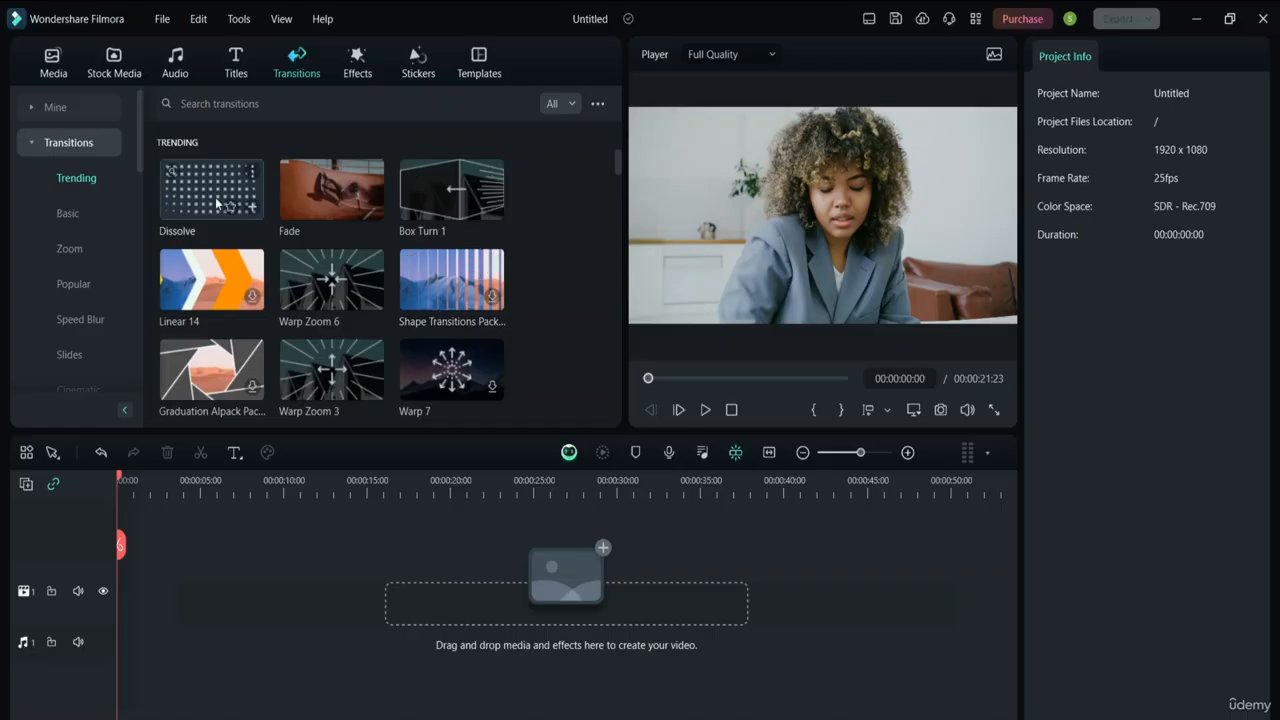
click(346, 63)
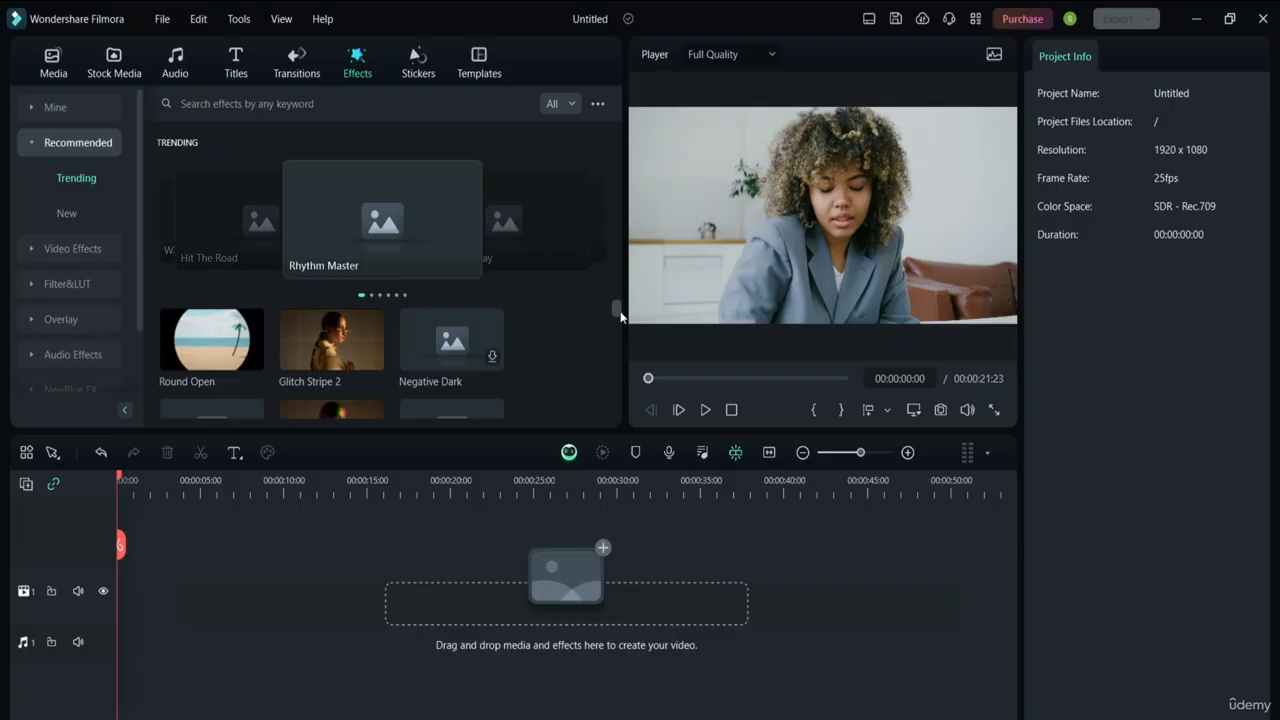
Scroll the effects list, dismiss the guide tip, and switch to the trending Stickers library
drag(617, 309, 610, 236)
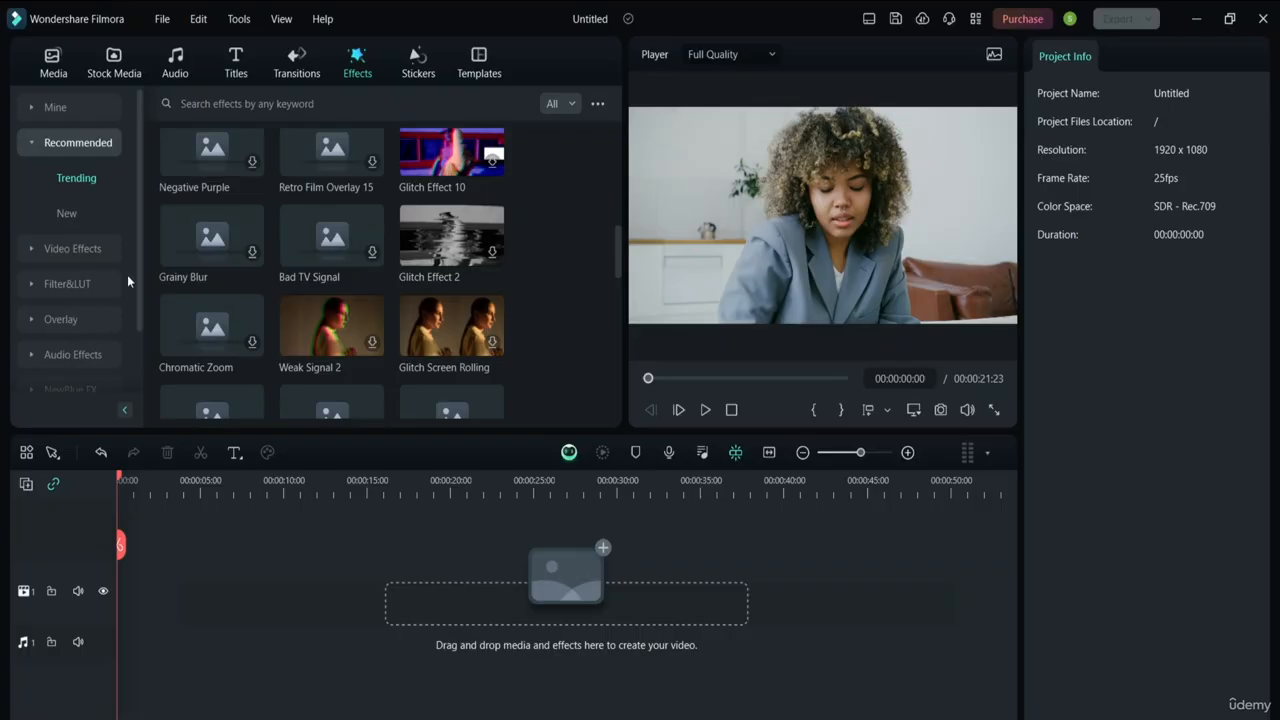
drag(136, 260, 137, 303)
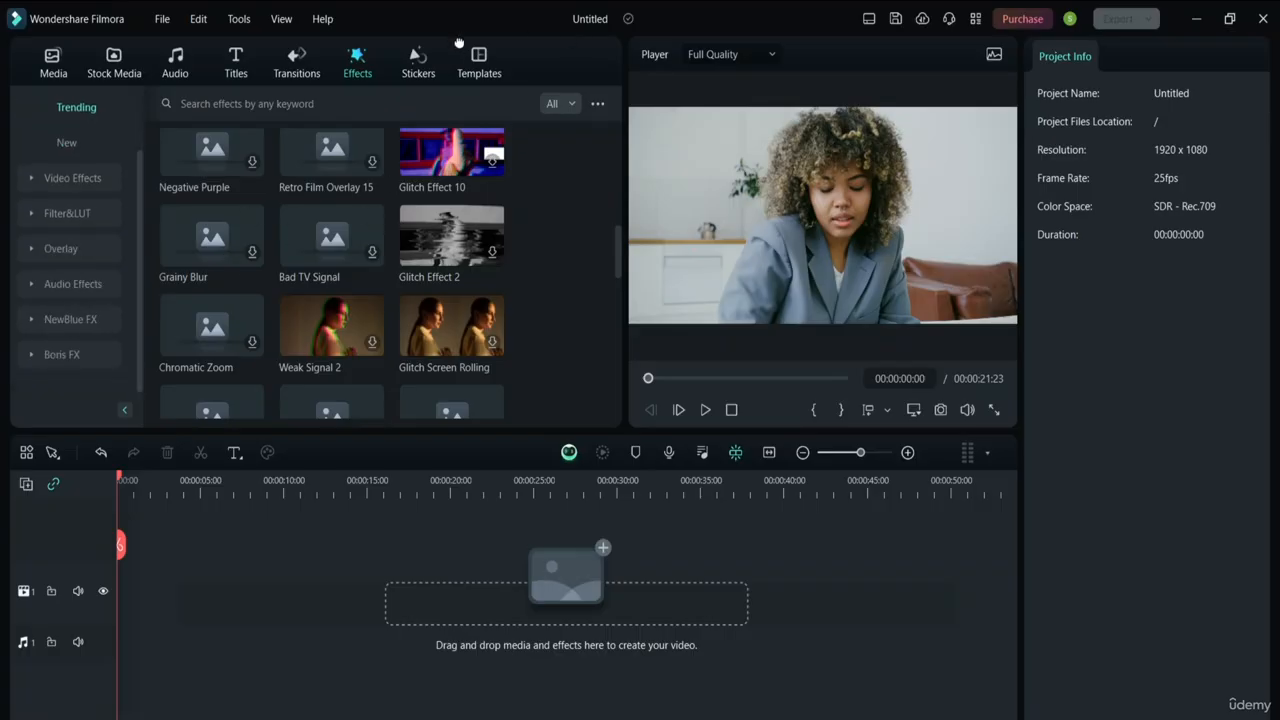
mouse_move(458, 42)
click(602, 110)
click(598, 106)
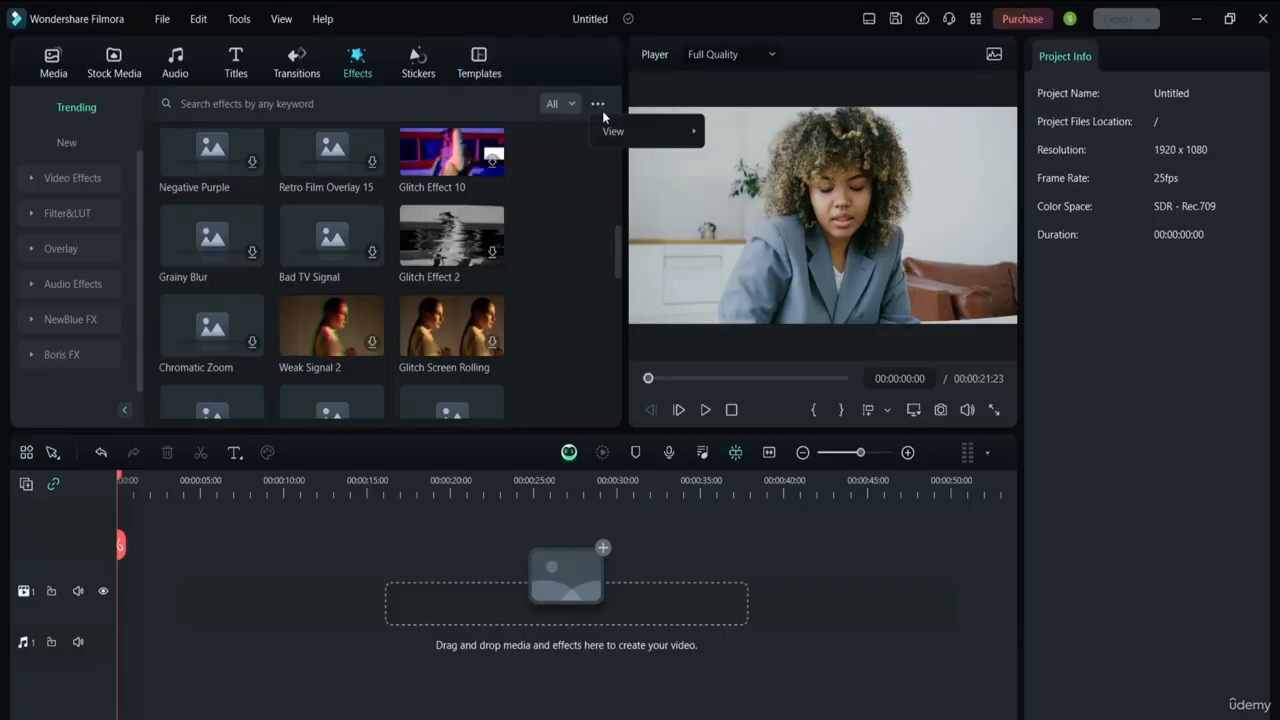
click(420, 68)
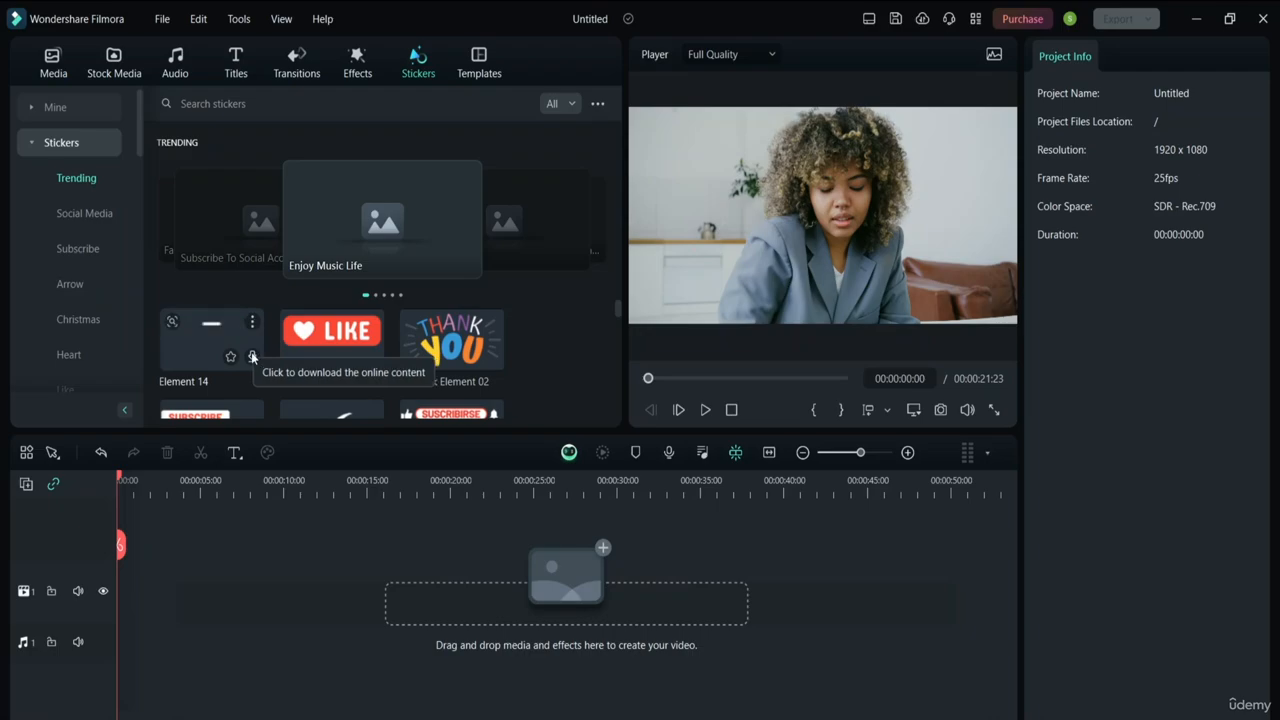
Look through the Templates library, dismiss its tip, and return to Project Media
click(476, 52)
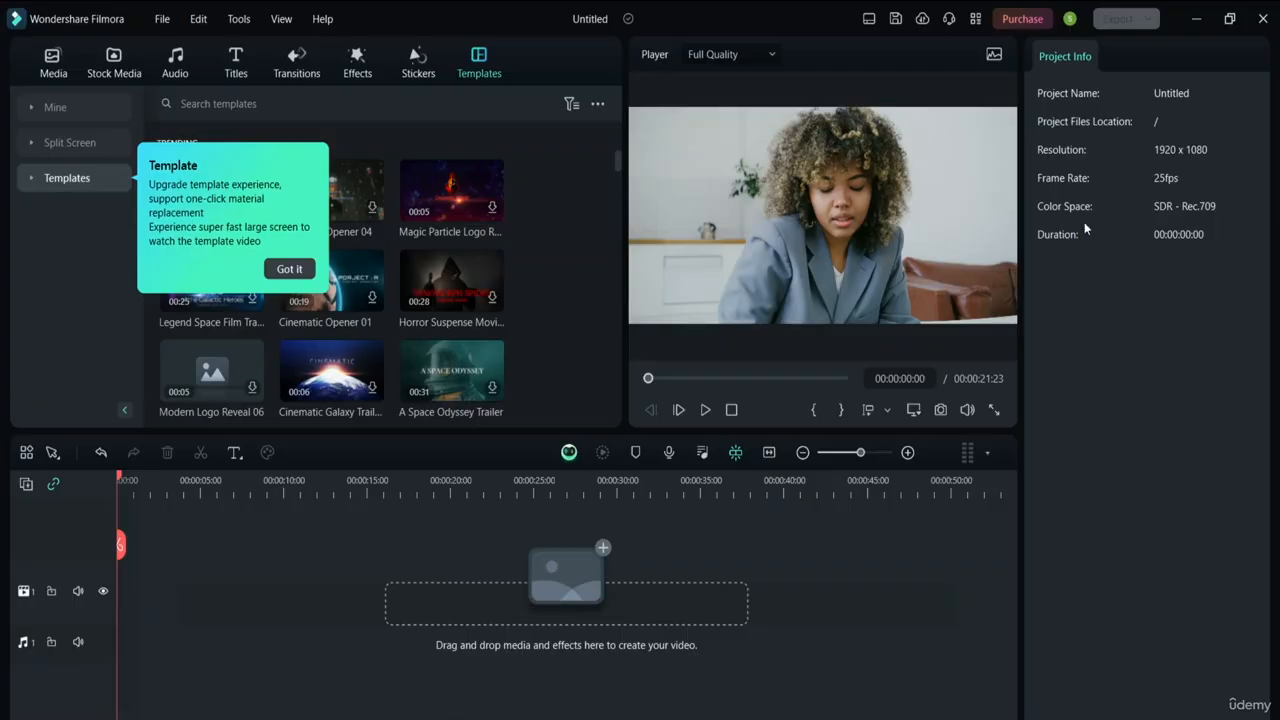
click(289, 269)
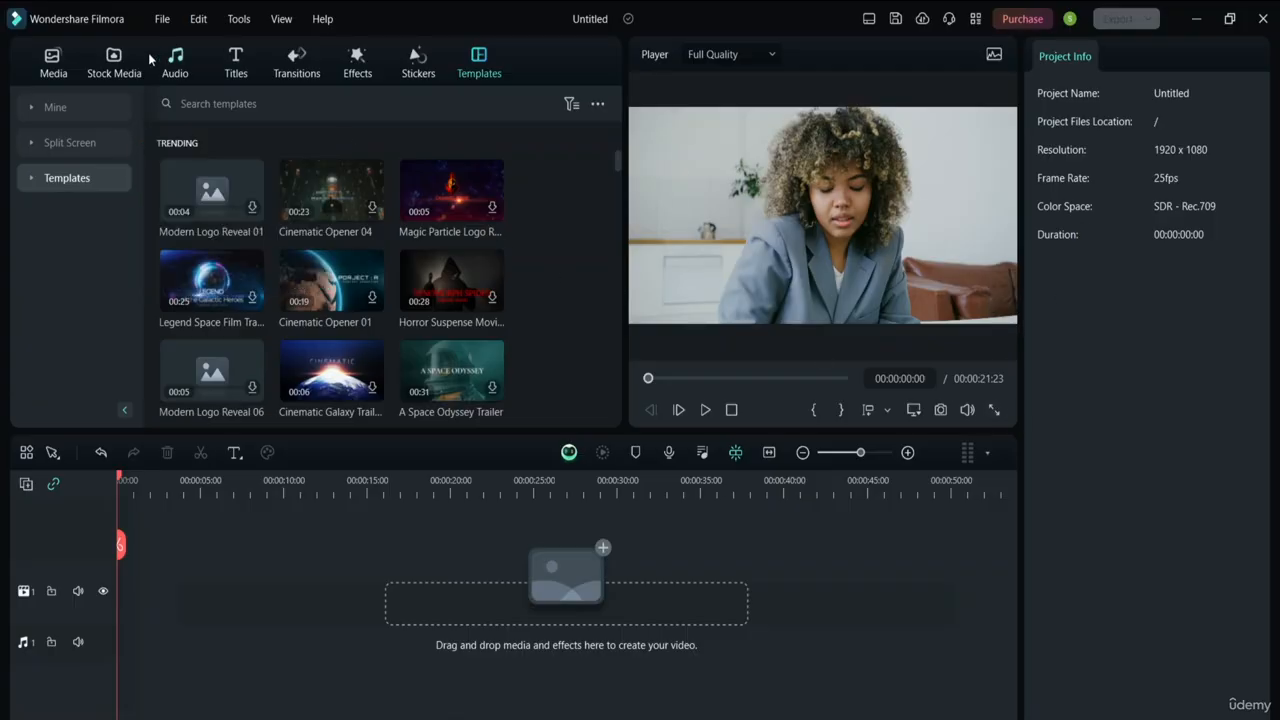
click(58, 66)
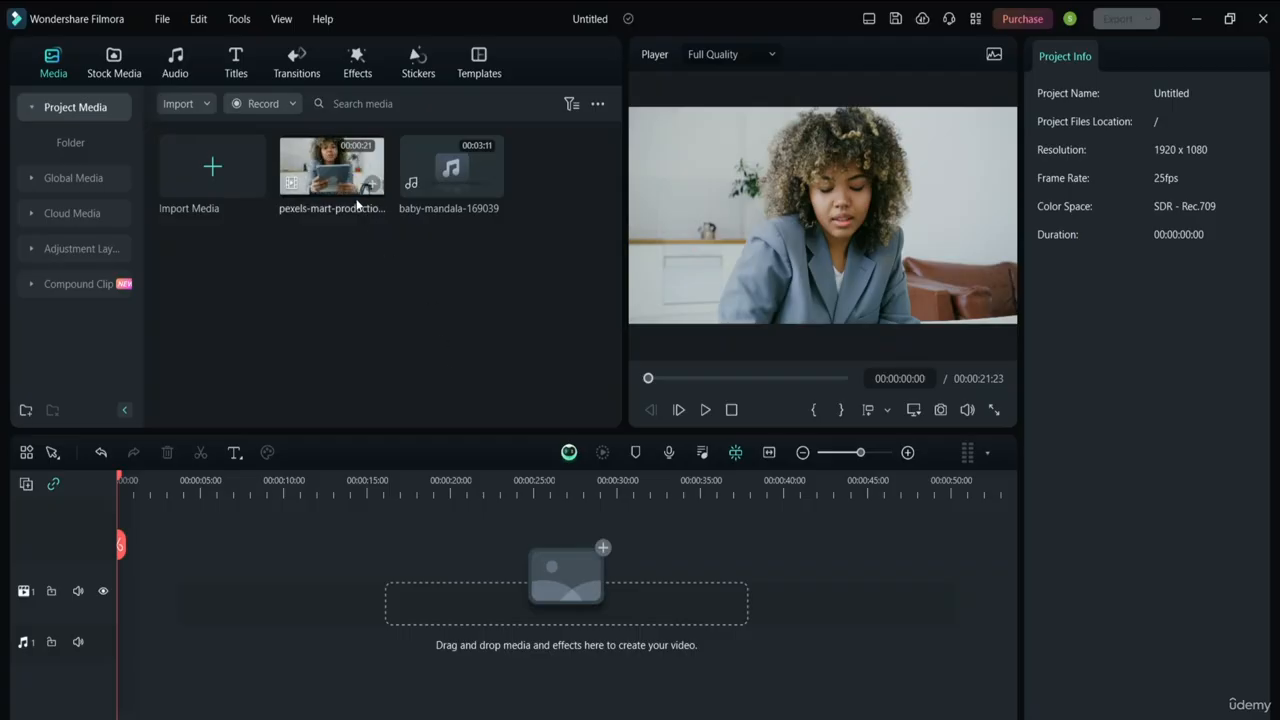
Play the pexels-mart-production clip in the preview and pause it at 00:00:10:17
double_click(340, 175)
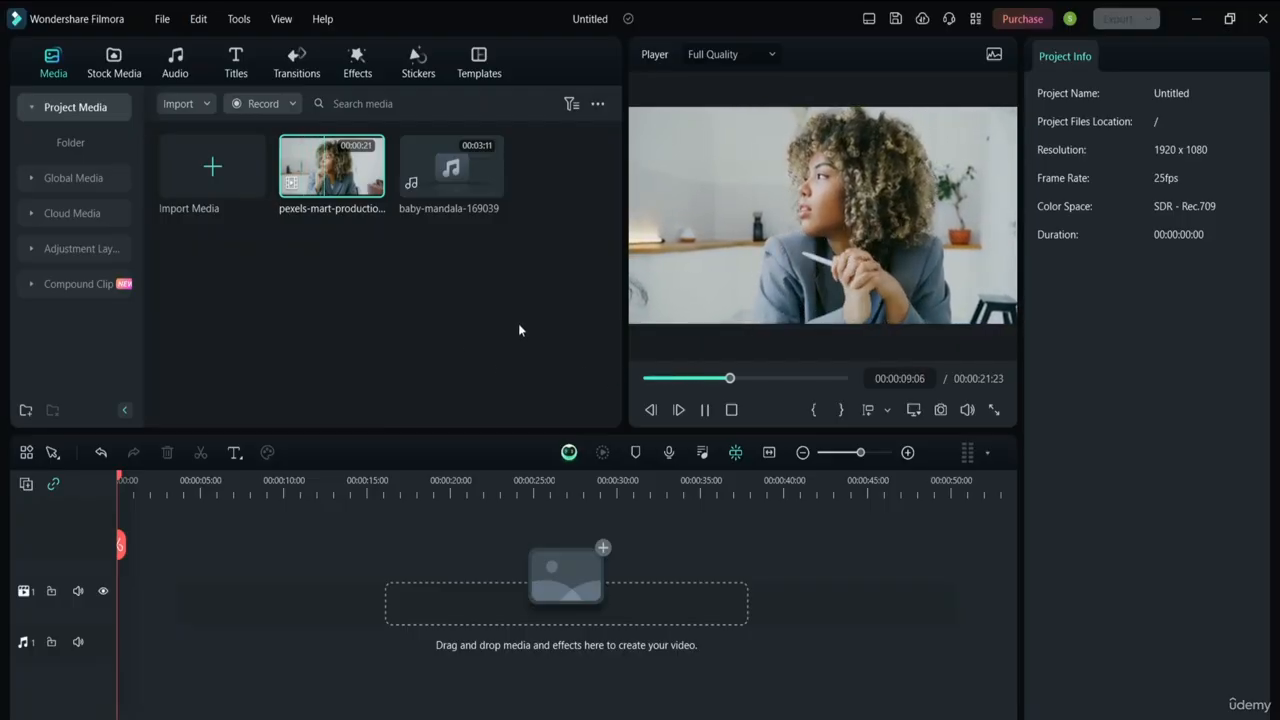
click(706, 410)
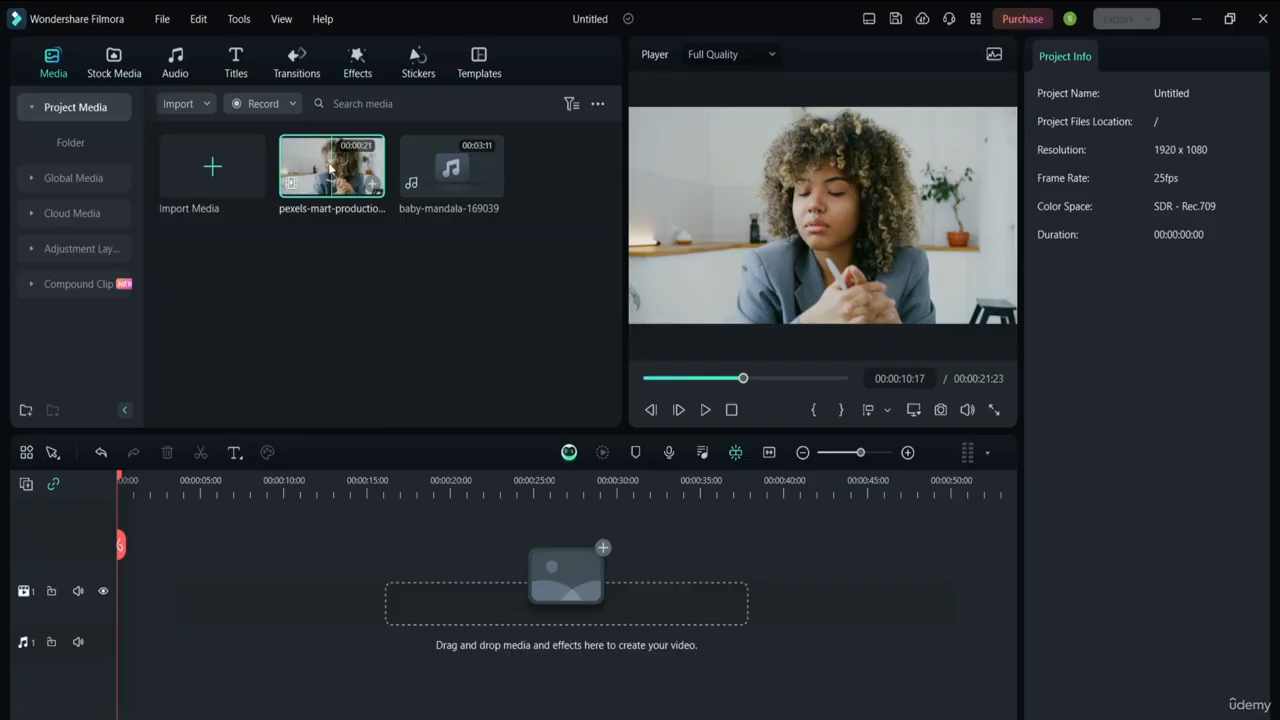
Place the pexels-mart-production clip on the timeline and match the project to 4096 x 2160 25fps
drag(344, 185, 106, 602)
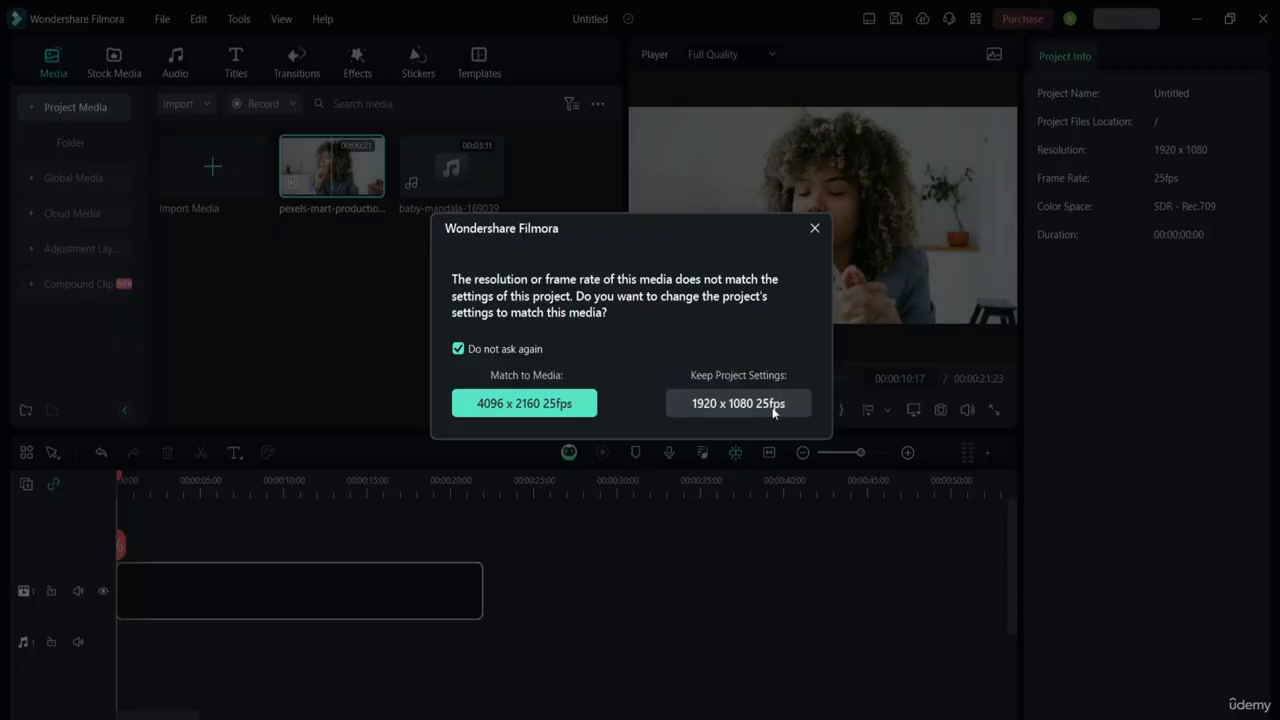
click(514, 402)
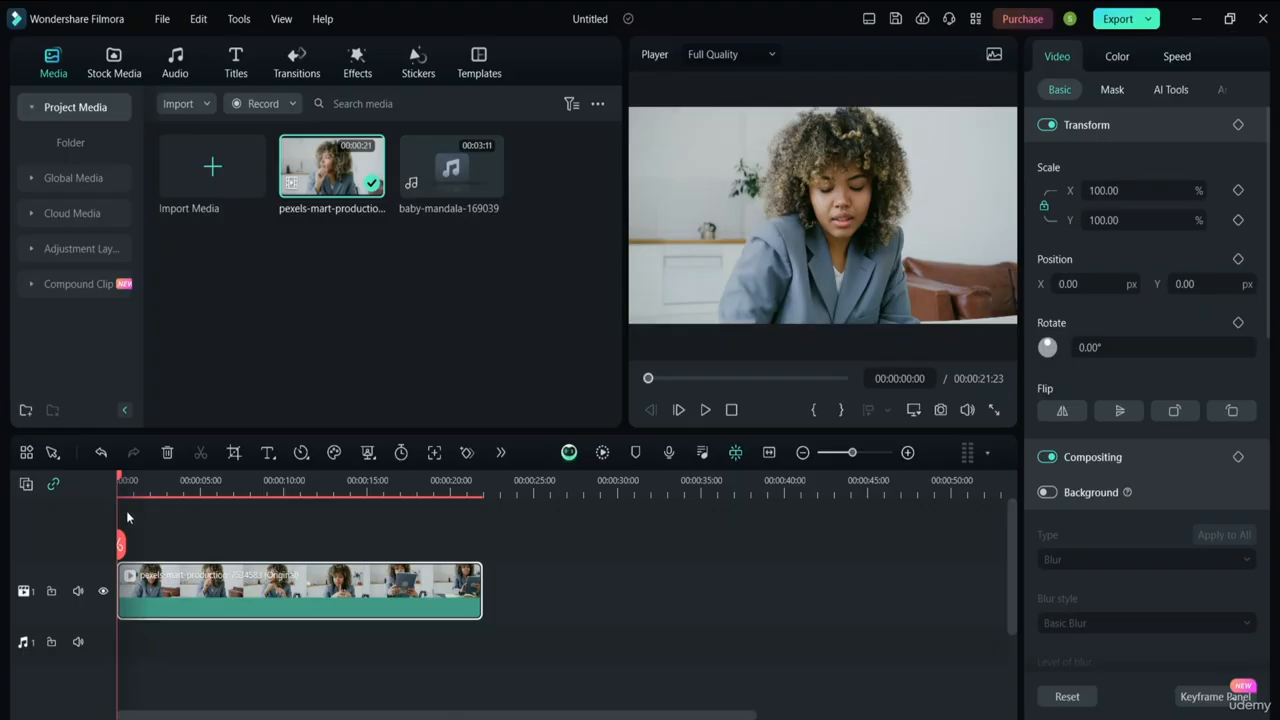
click(26, 485)
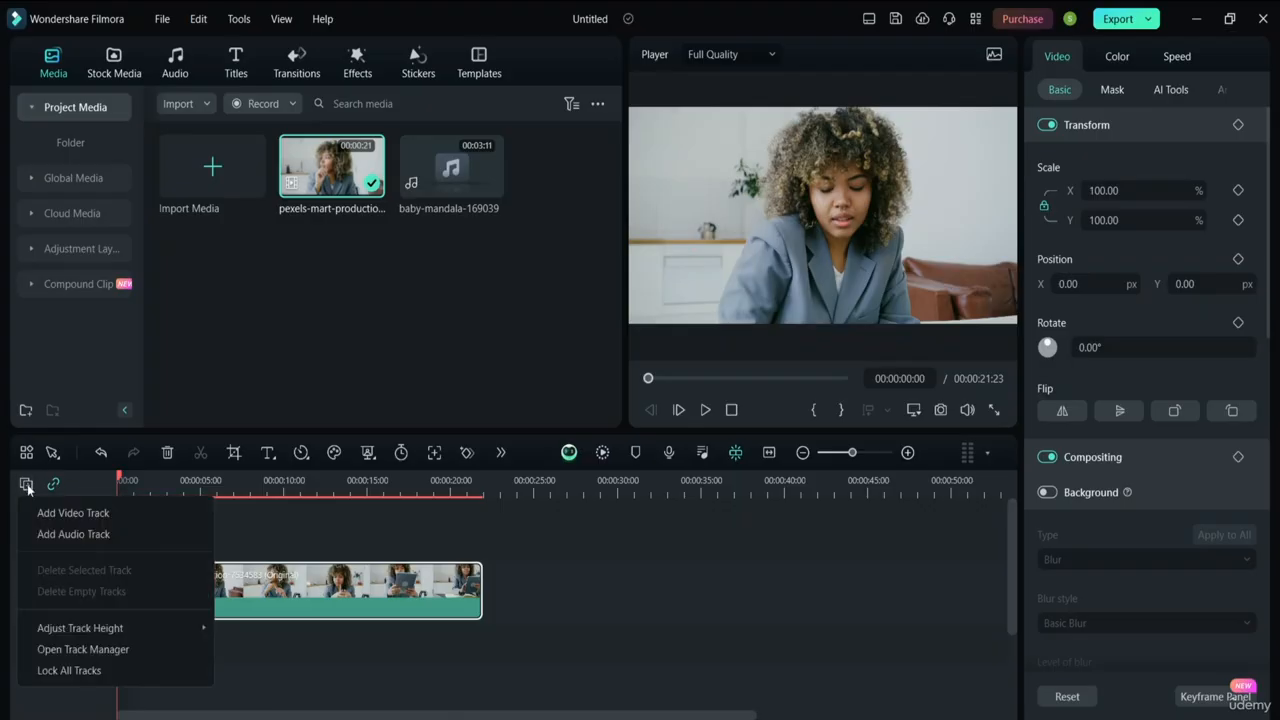
click(100, 521)
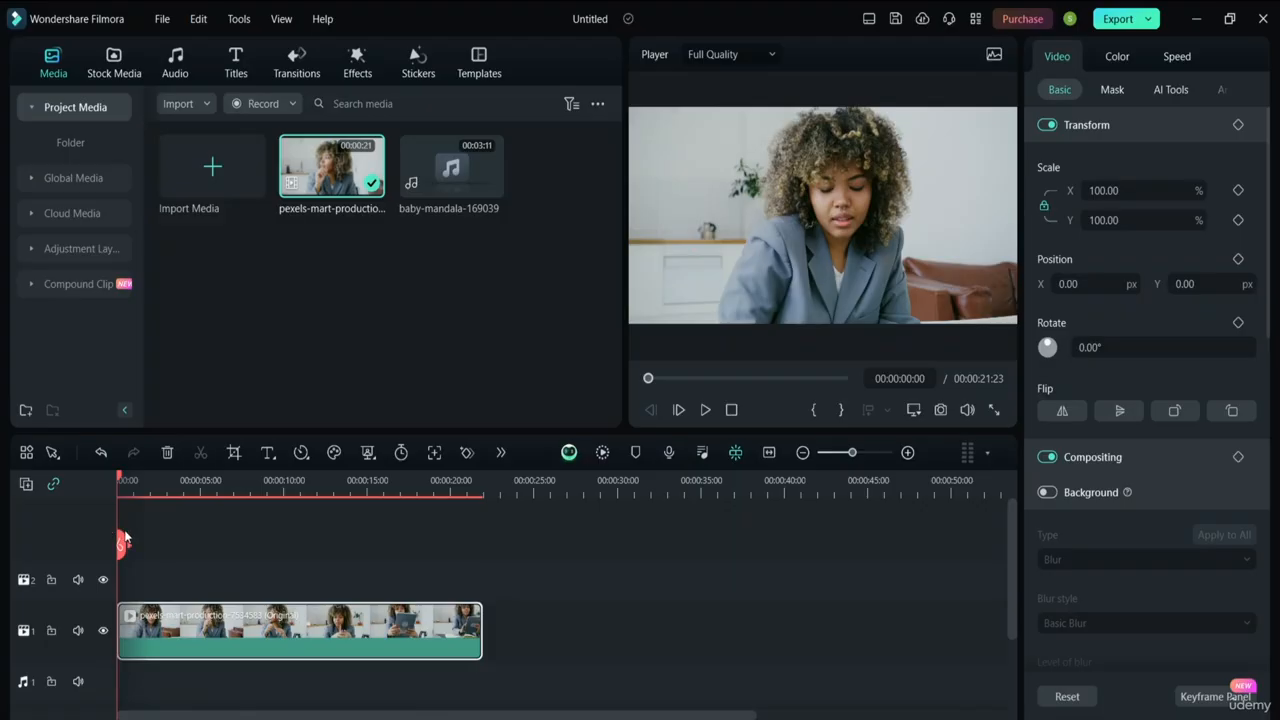
click(27, 484)
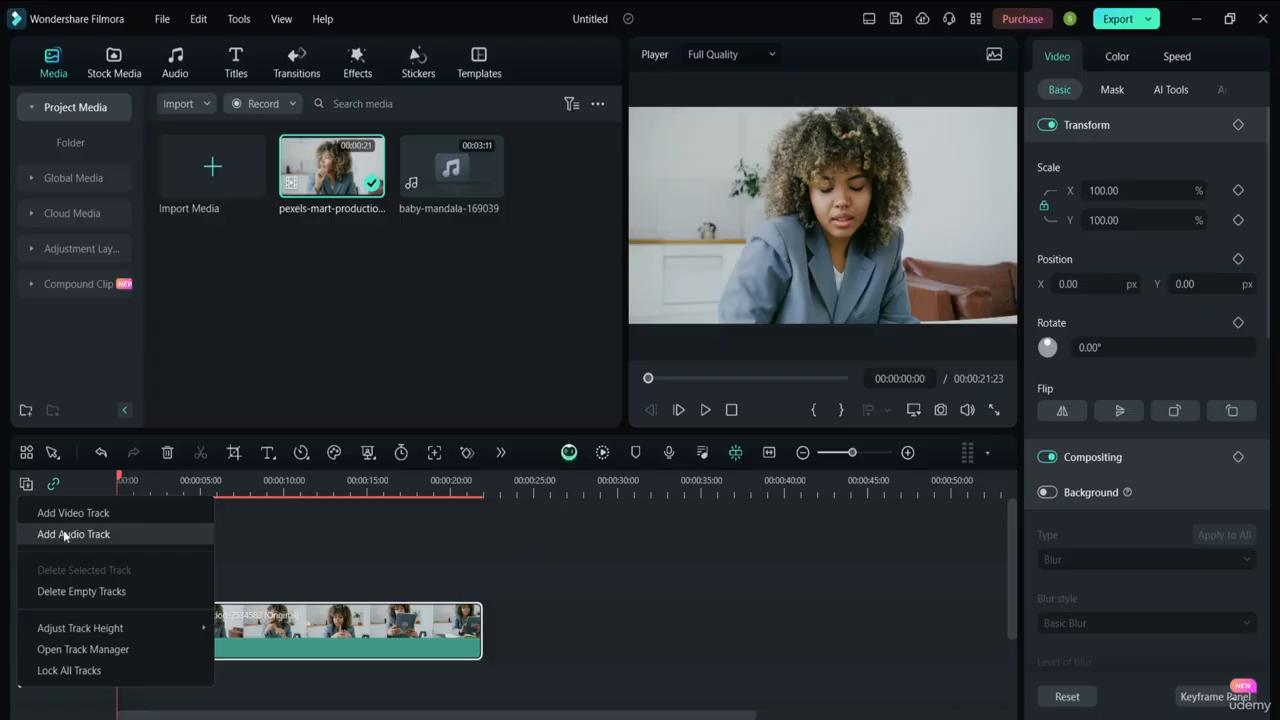
click(234, 579)
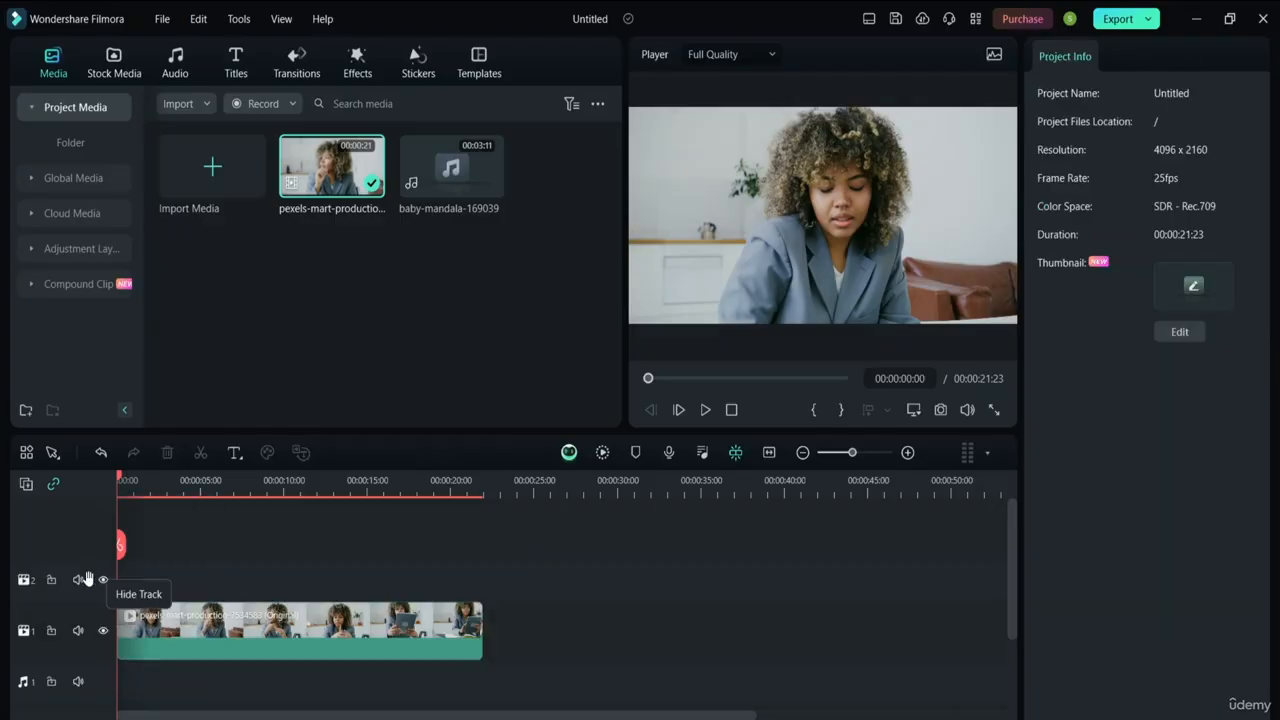
click(44, 580)
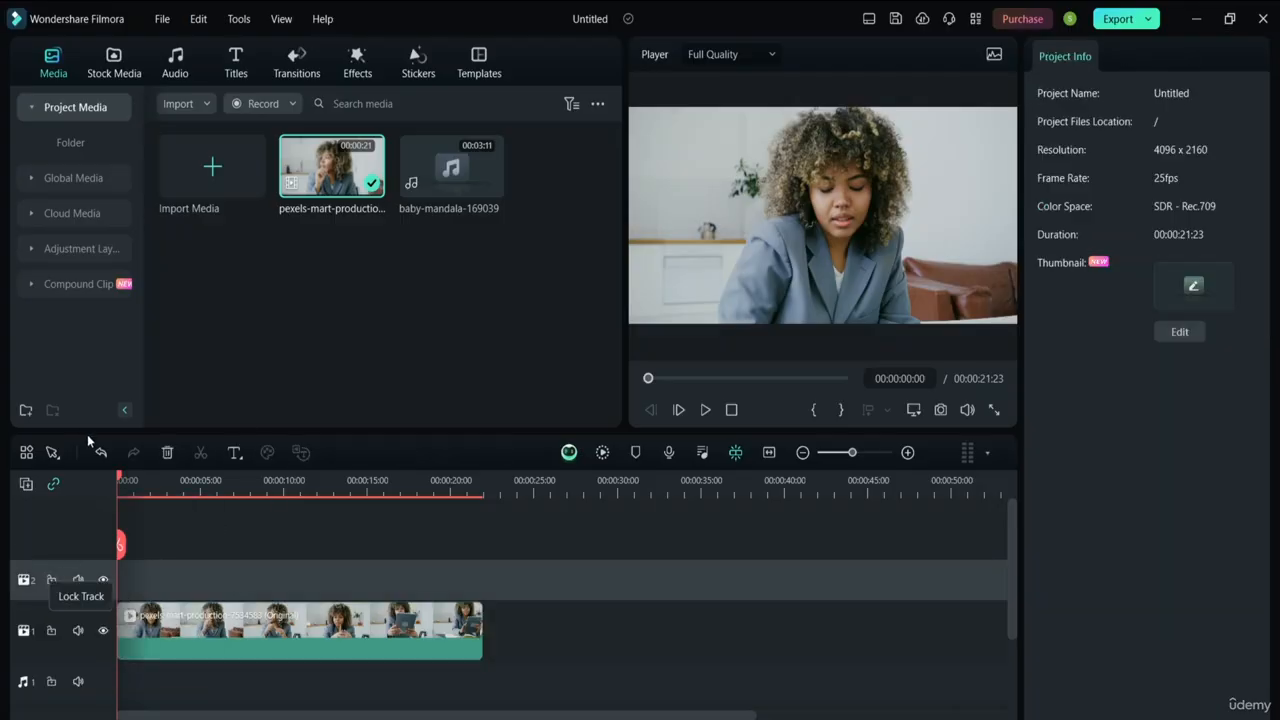
click(27, 486)
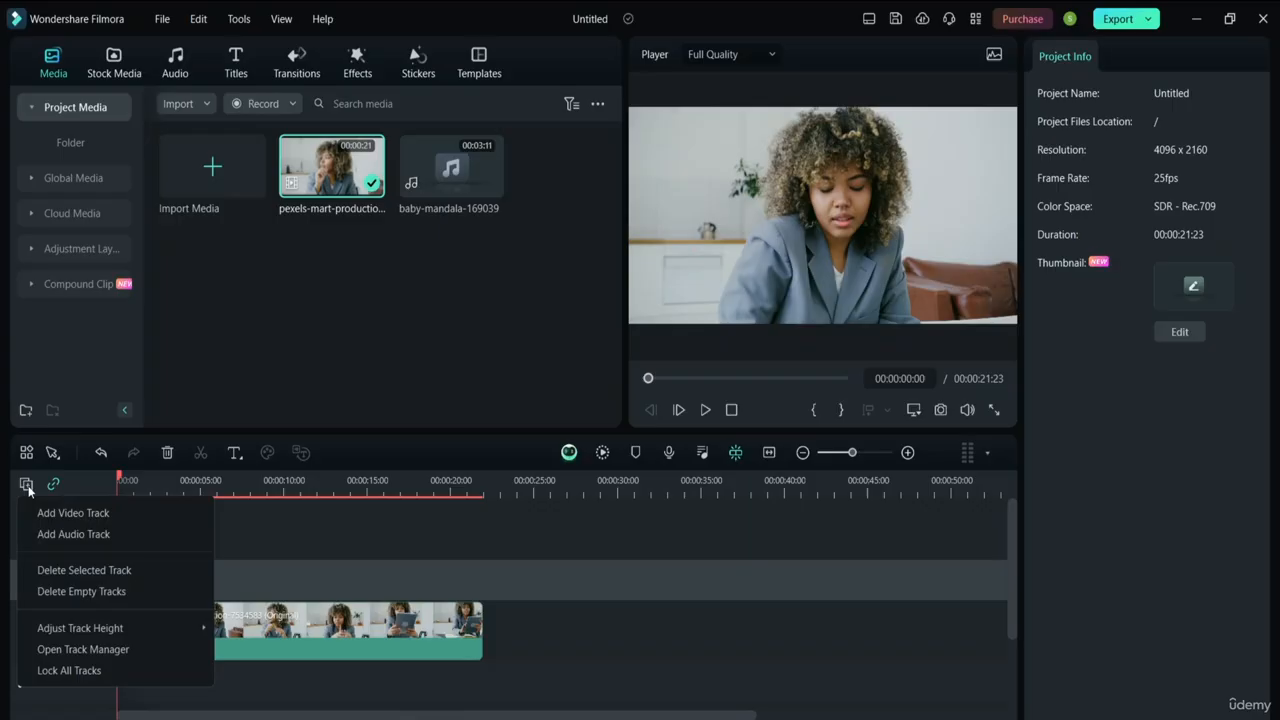
click(97, 575)
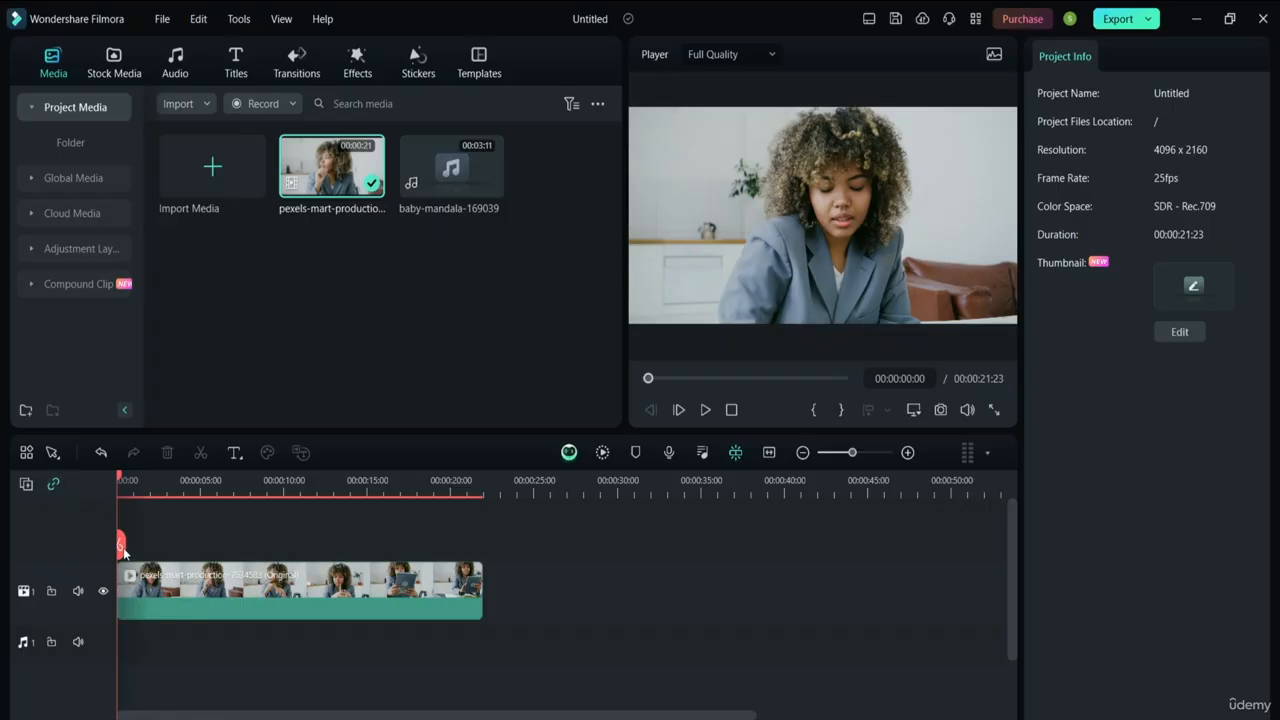
Split the clip twice near eleven seconds, delete the short middle piece, and park the playhead at 00:00:06:17
drag(119, 544, 329, 578)
click(303, 574)
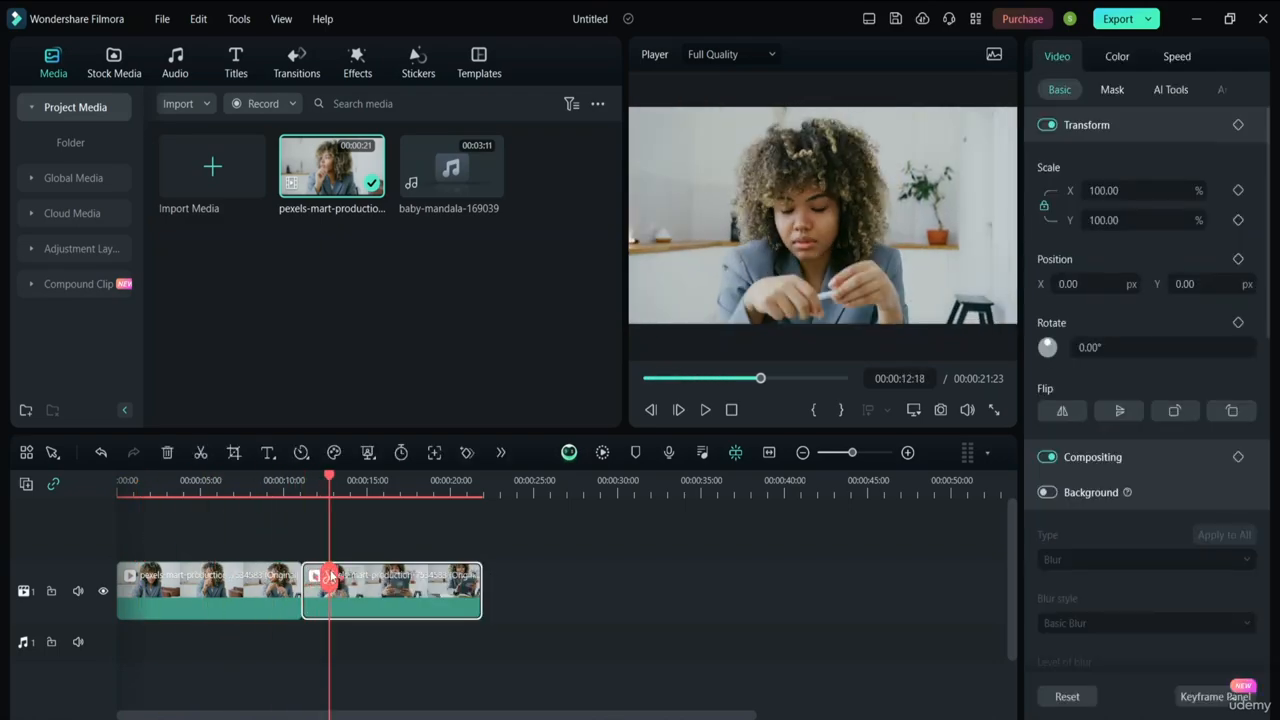
click(262, 518)
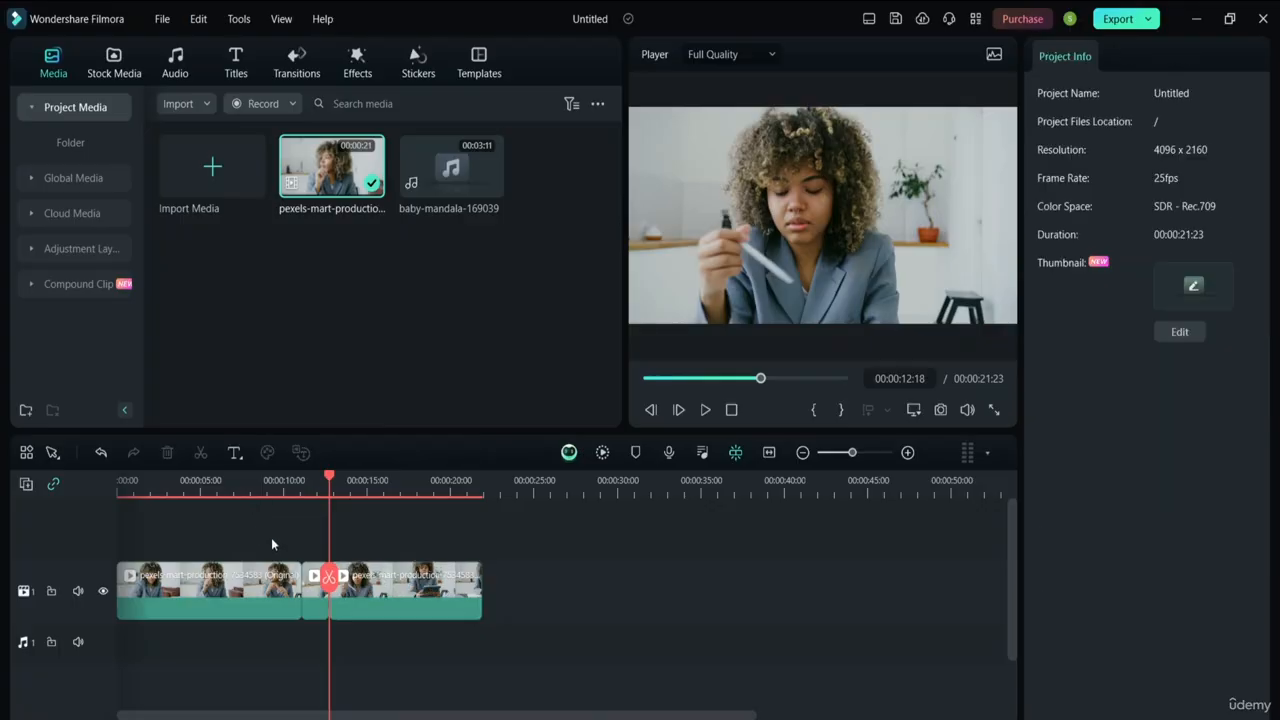
click(316, 601)
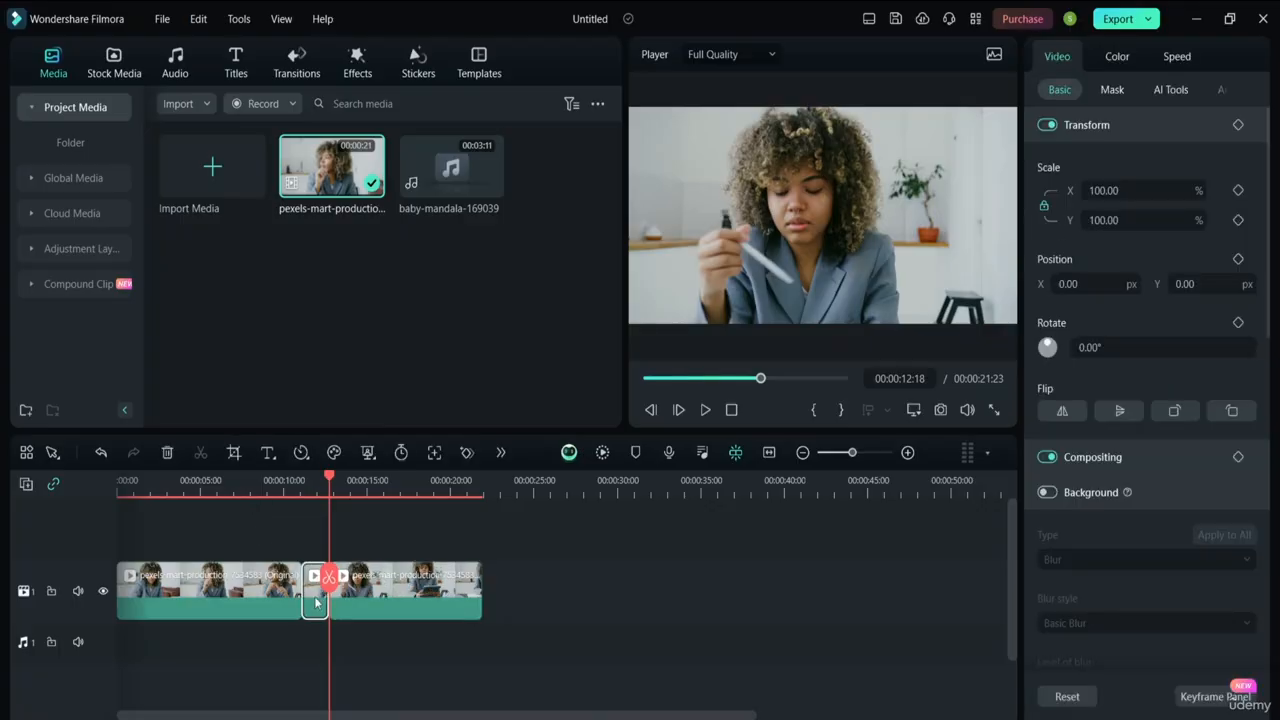
key(Delete)
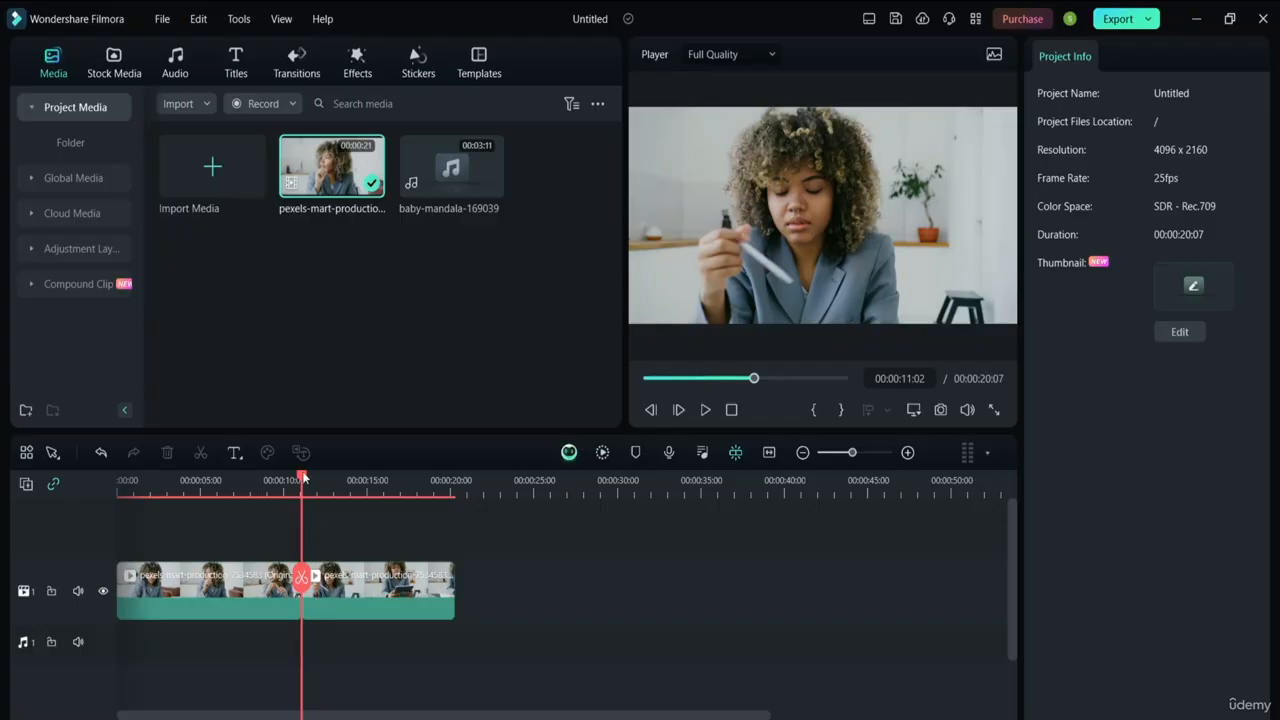
drag(303, 478, 229, 480)
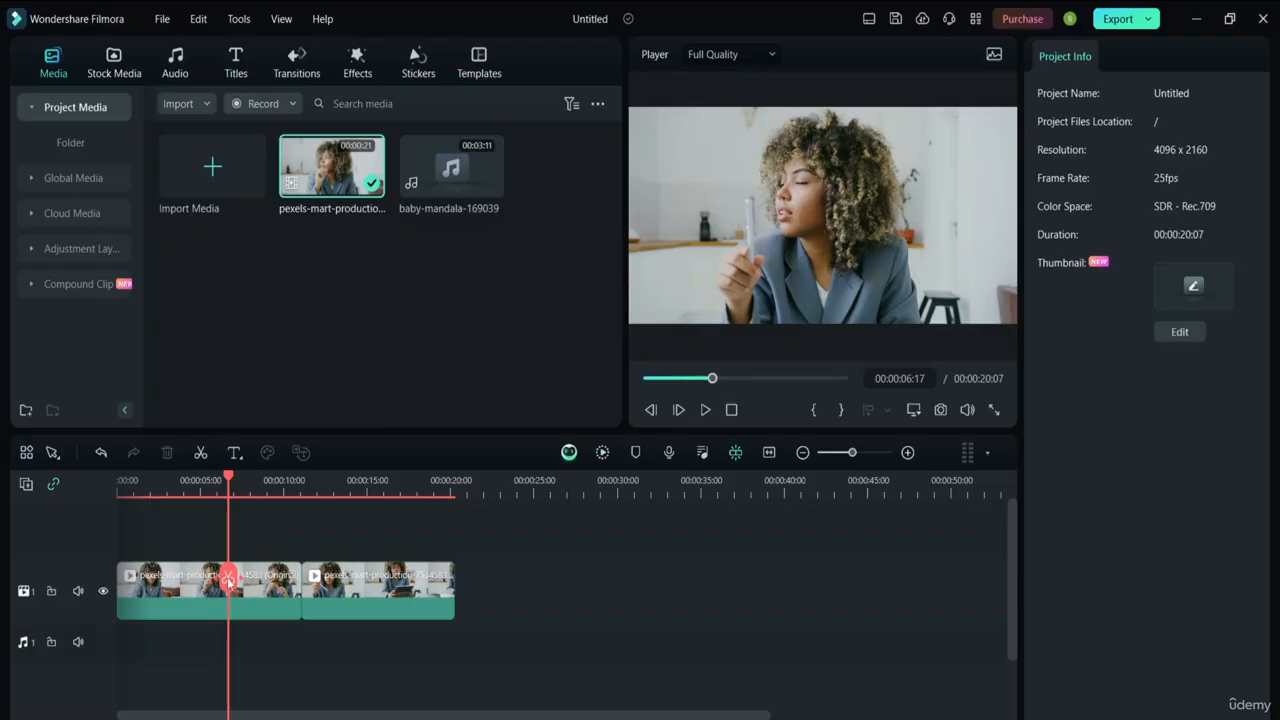
click(200, 455)
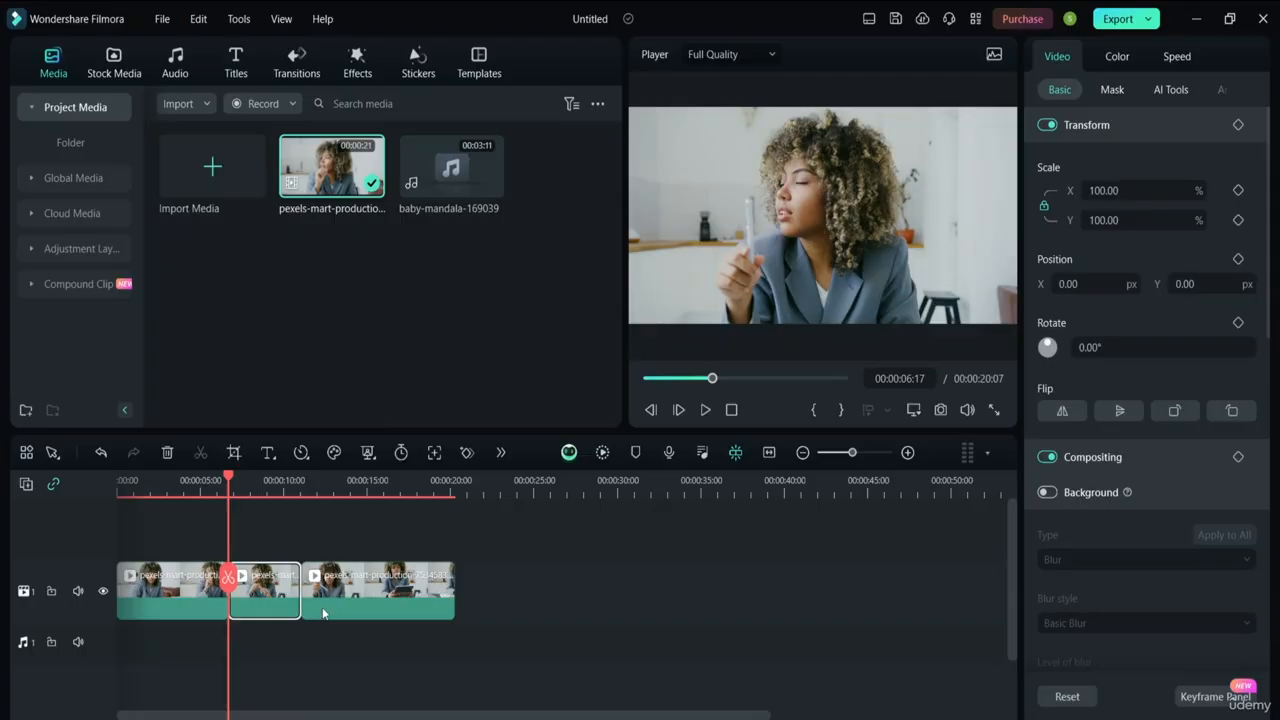
key(ctrl+z)
click(321, 648)
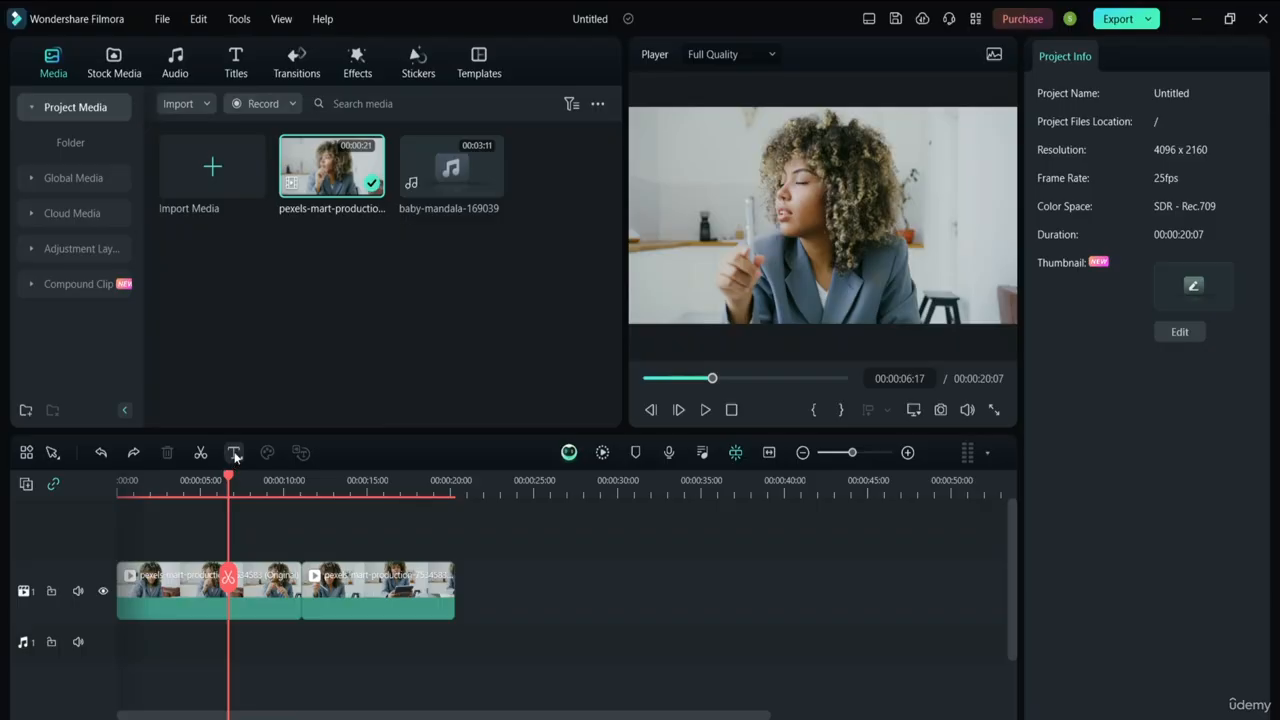
click(54, 456)
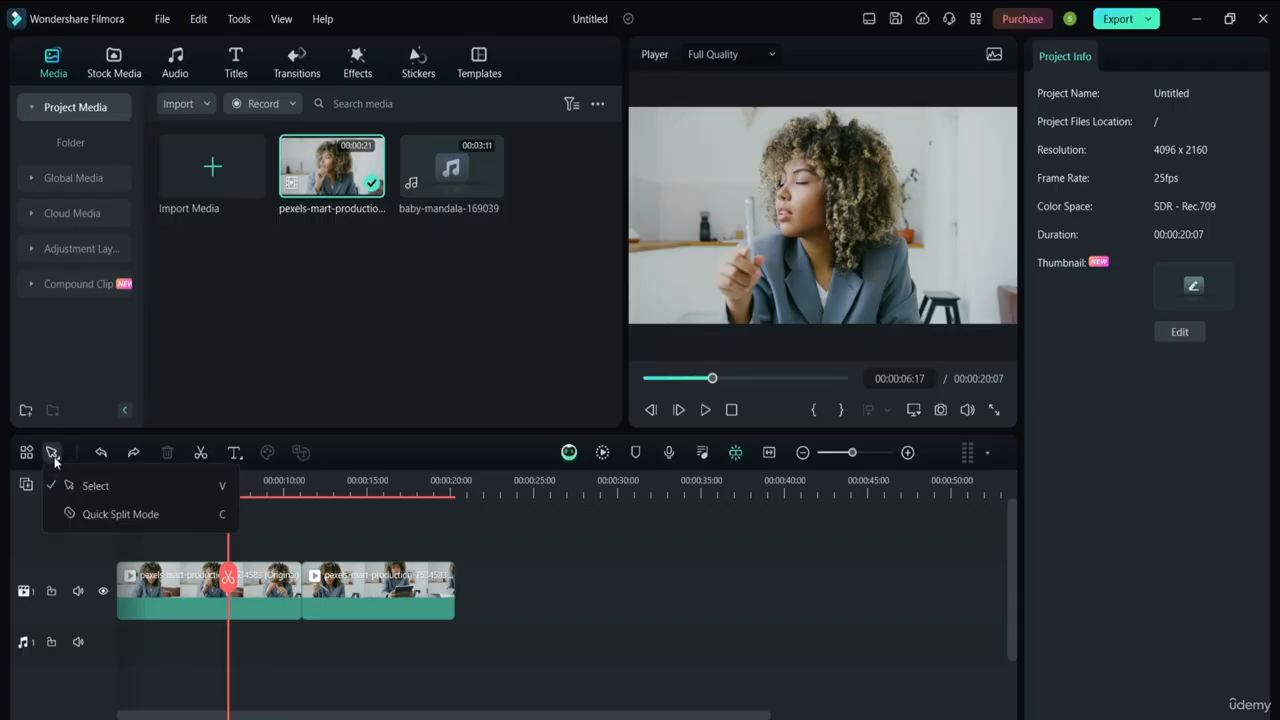
click(111, 514)
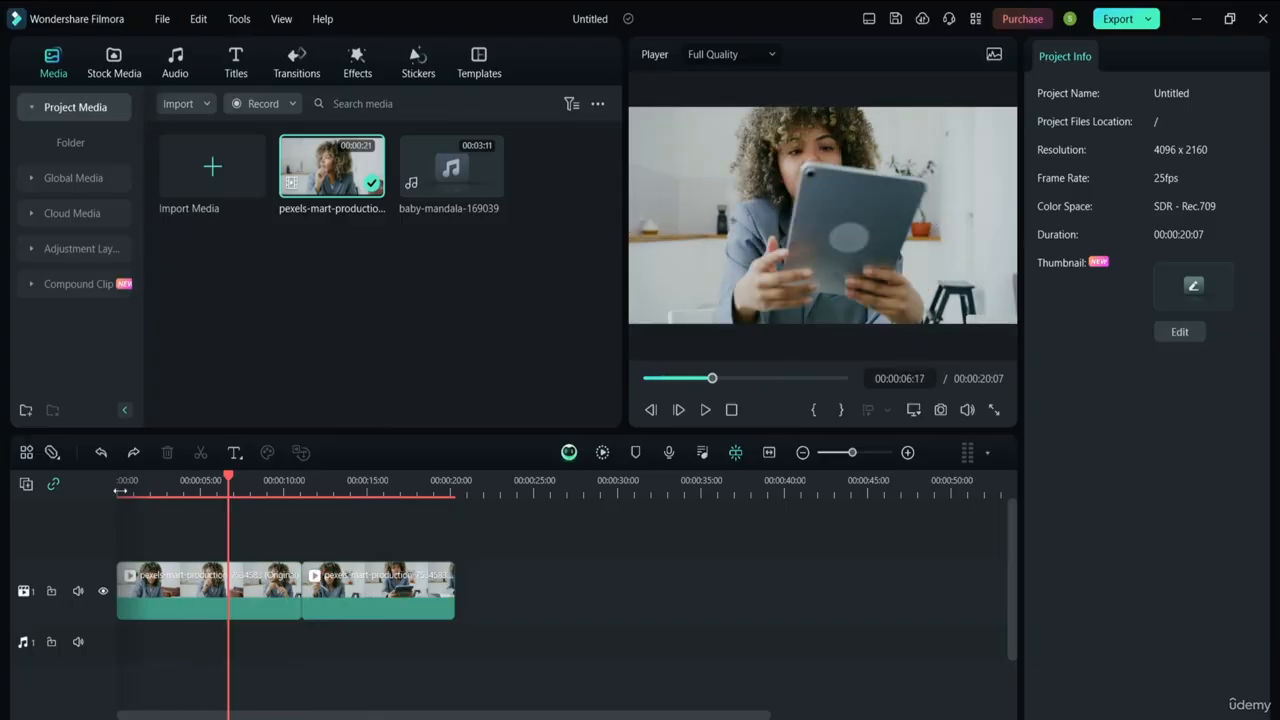
click(52, 452)
click(94, 490)
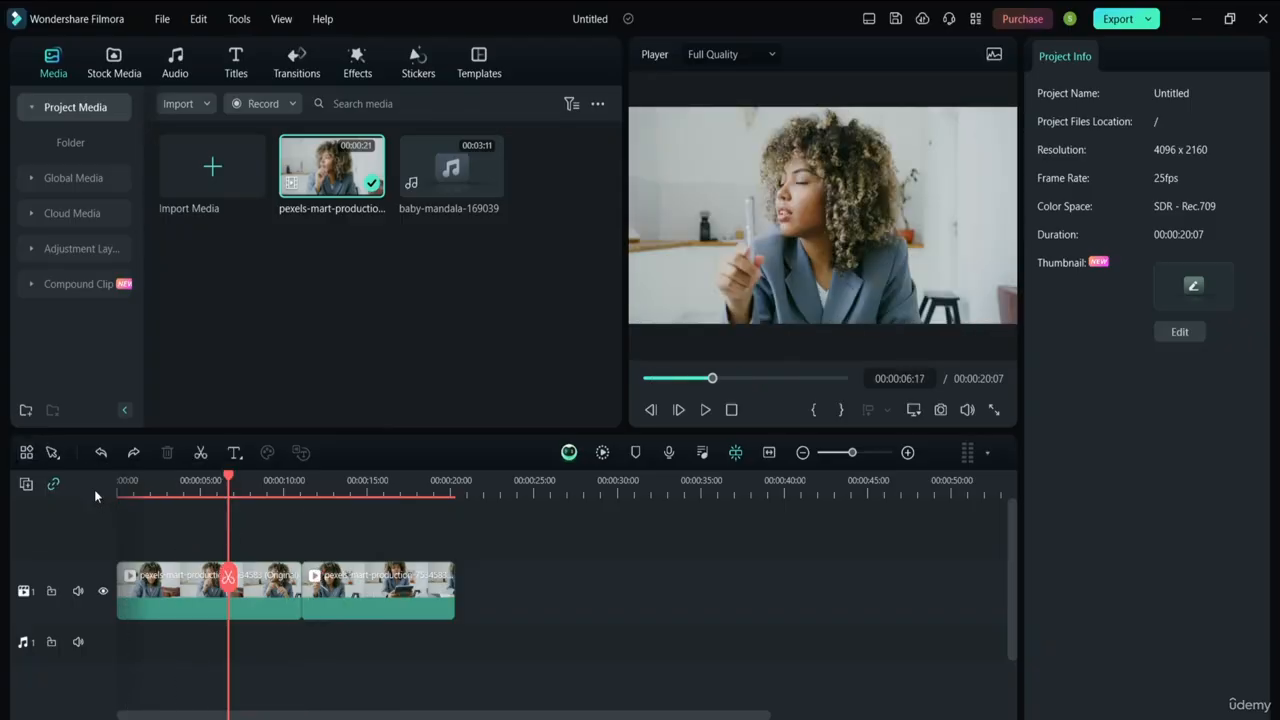
click(26, 453)
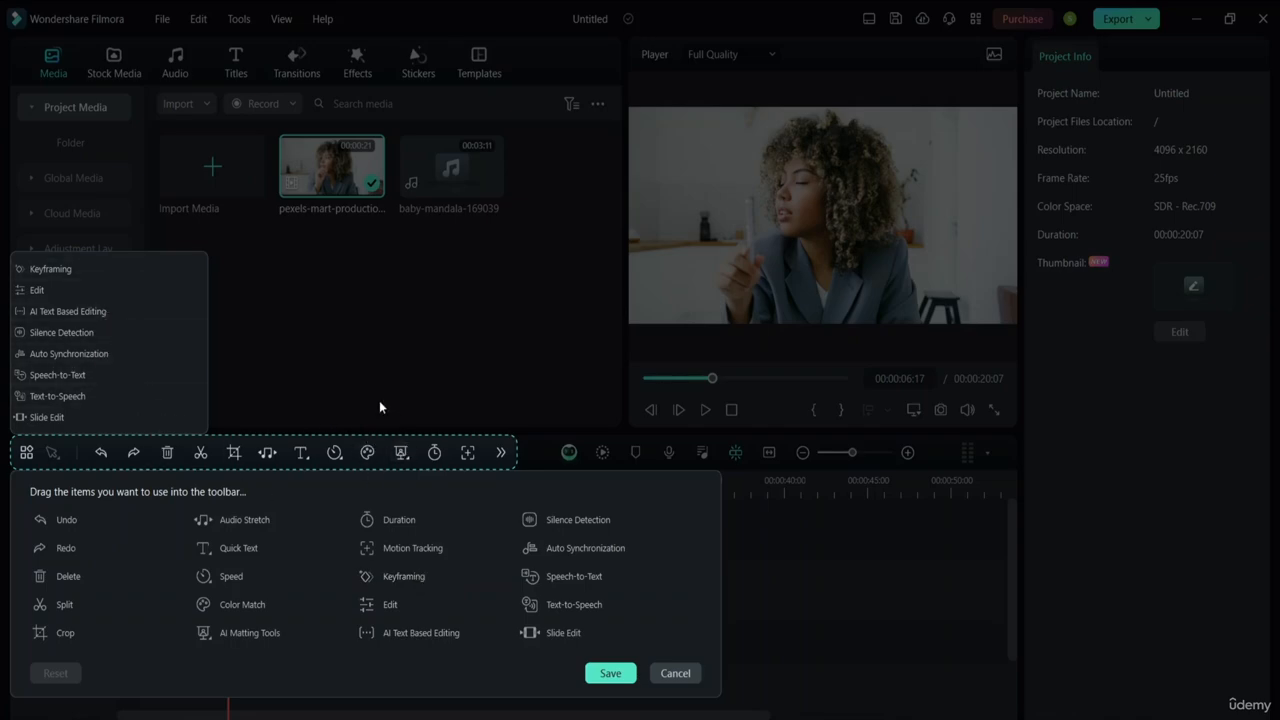
click(674, 674)
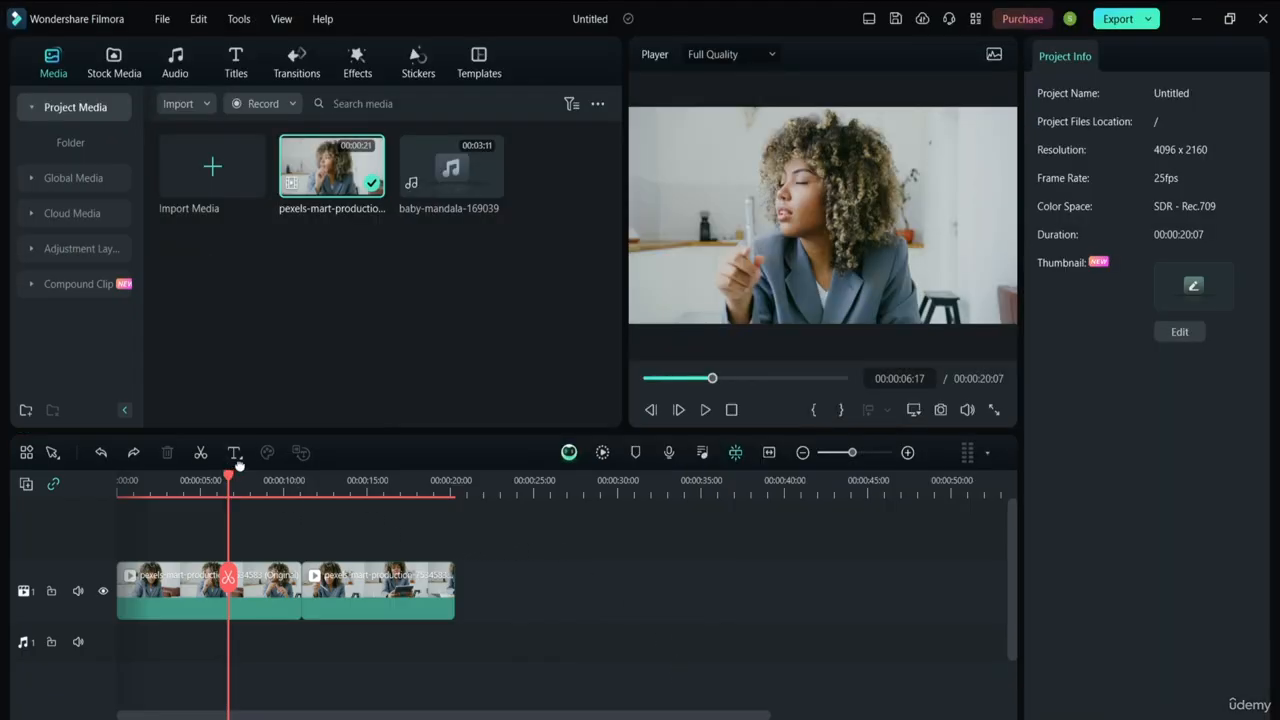
Return the playhead to the start and zoom the timeline to fit the 00:00:20:07 project
click(242, 459)
drag(228, 478, 112, 482)
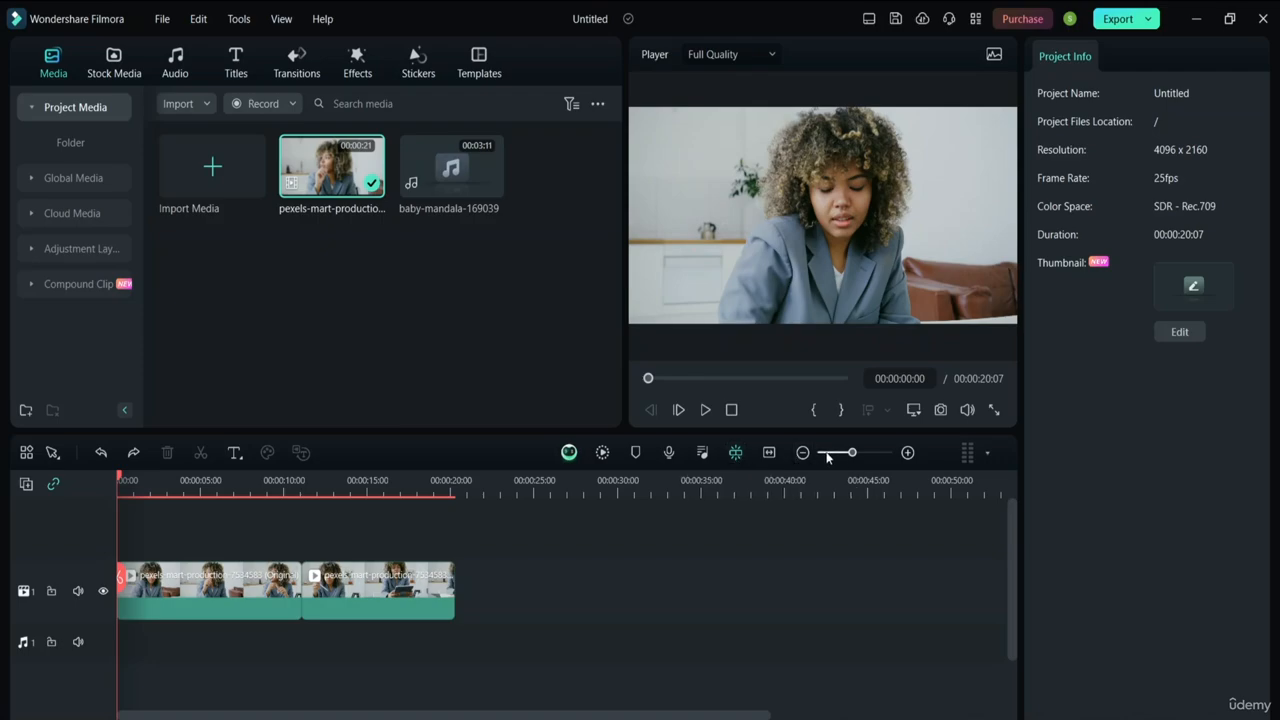
drag(852, 453, 854, 457)
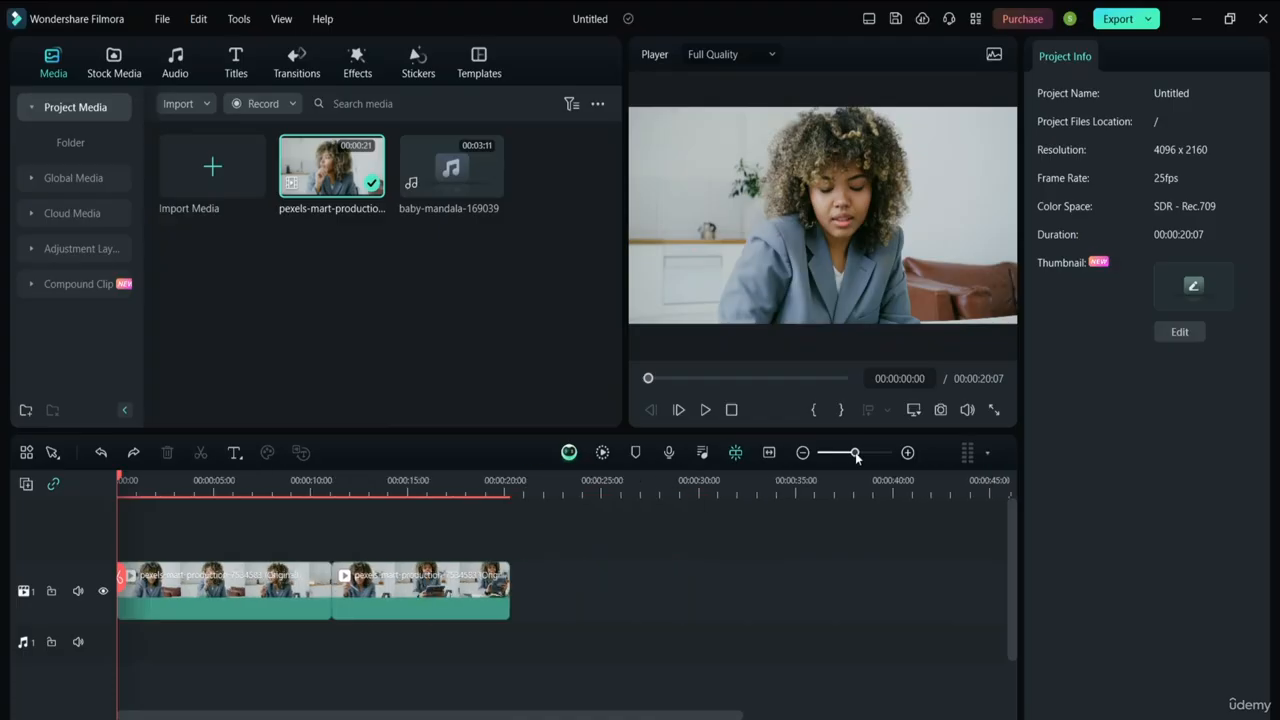
click(768, 454)
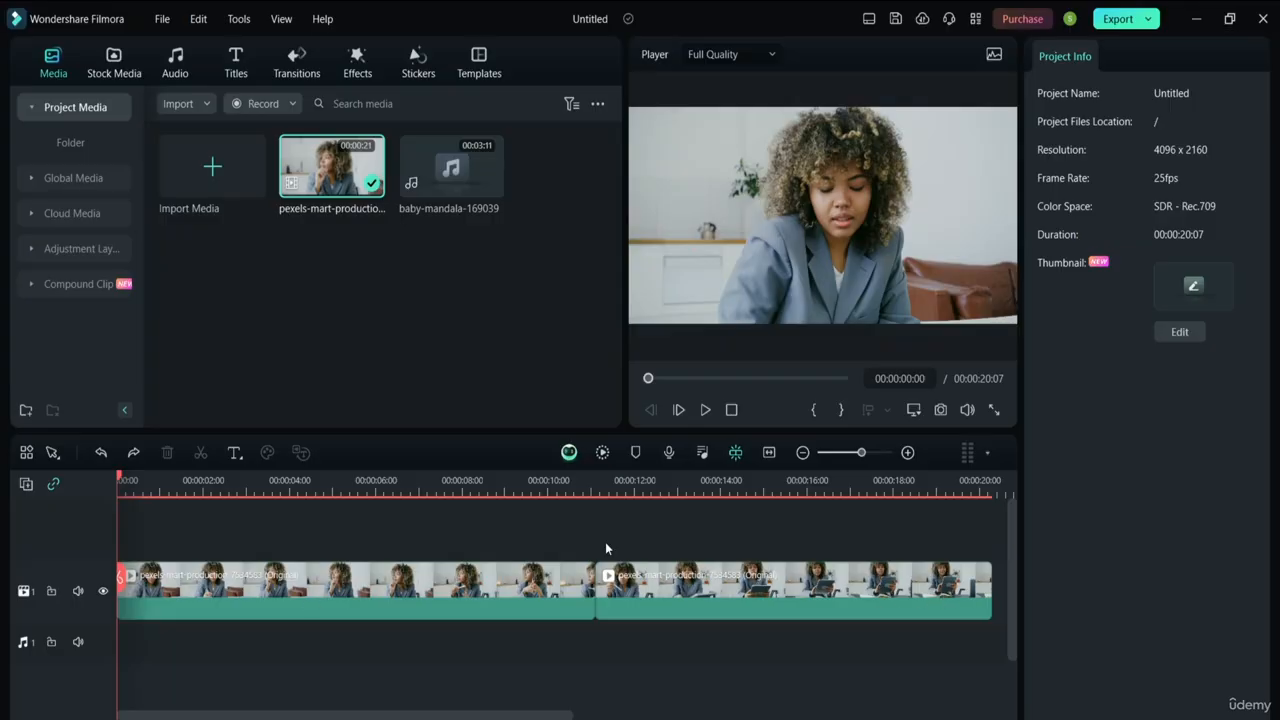
click(982, 454)
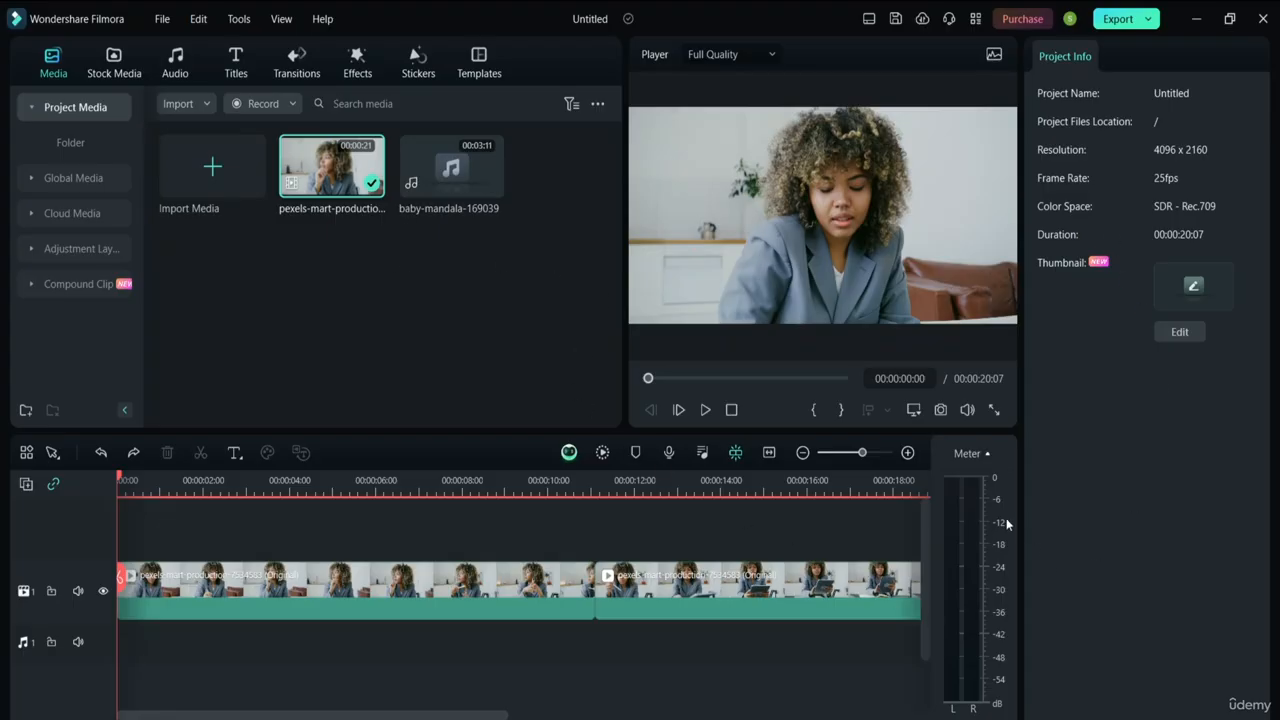
click(990, 458)
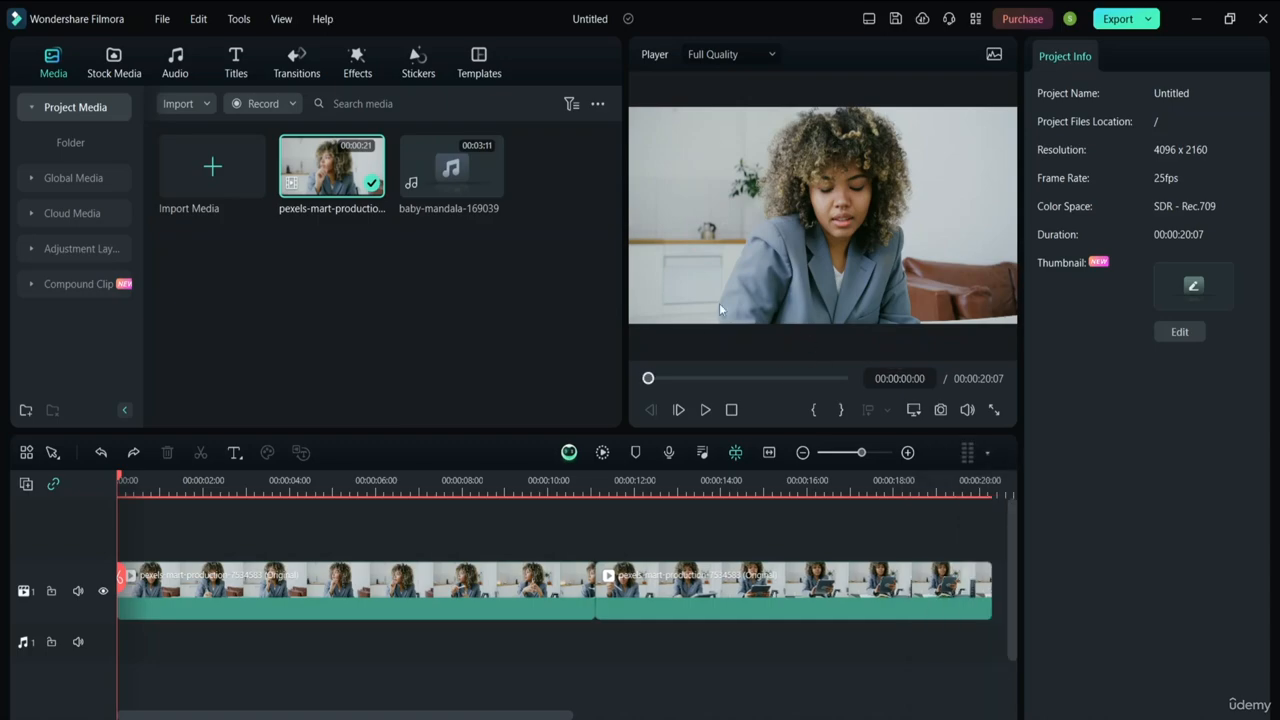
Switch the Player's preview quality from Full Quality to 1/4 Quality
click(757, 58)
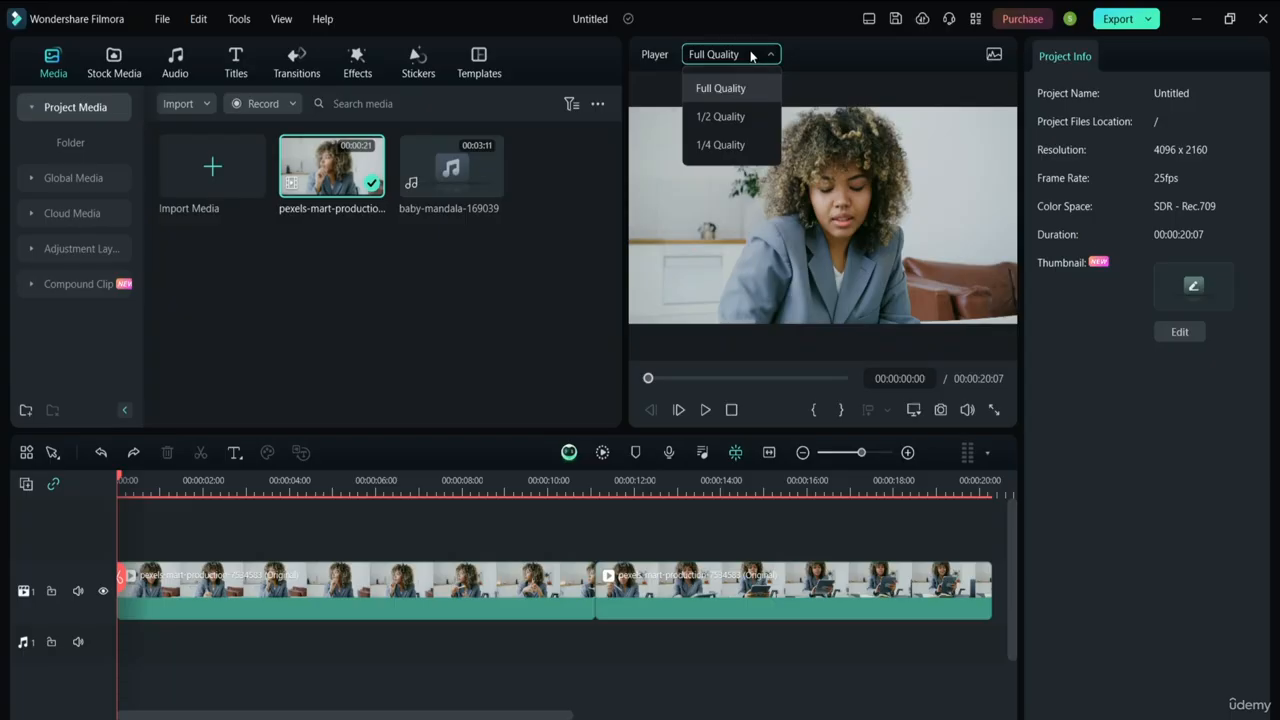
click(730, 145)
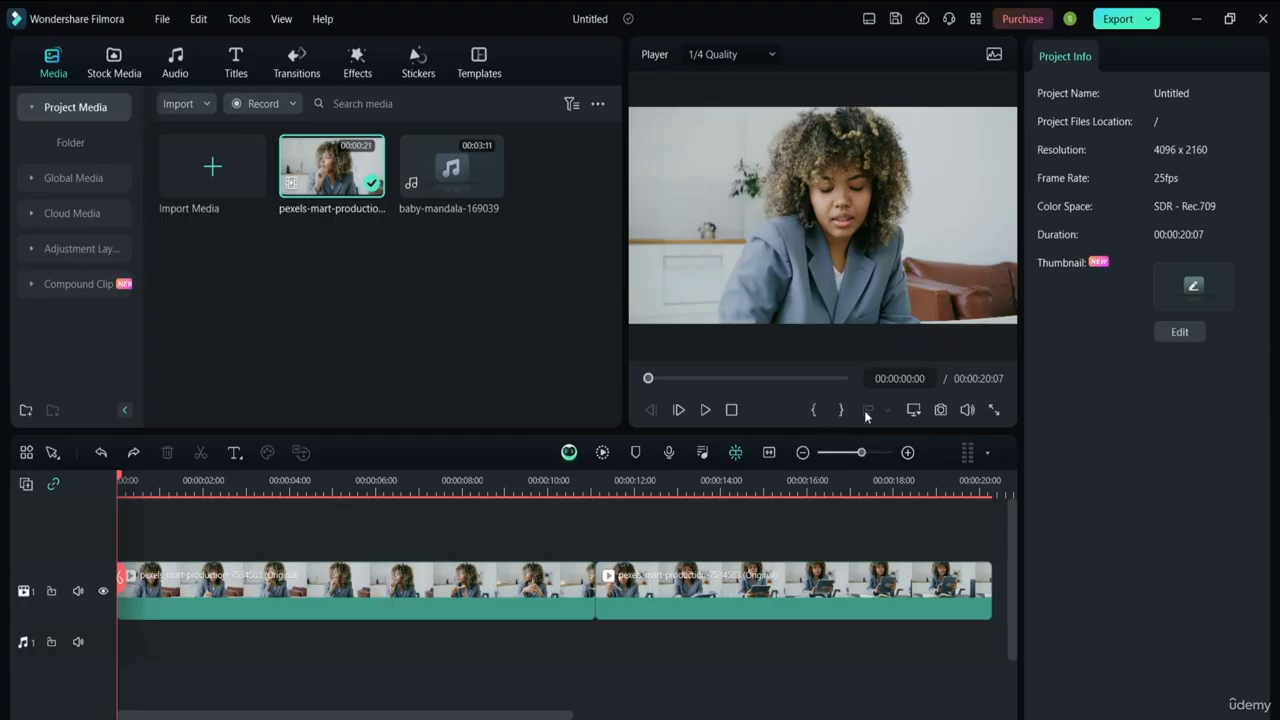
click(914, 410)
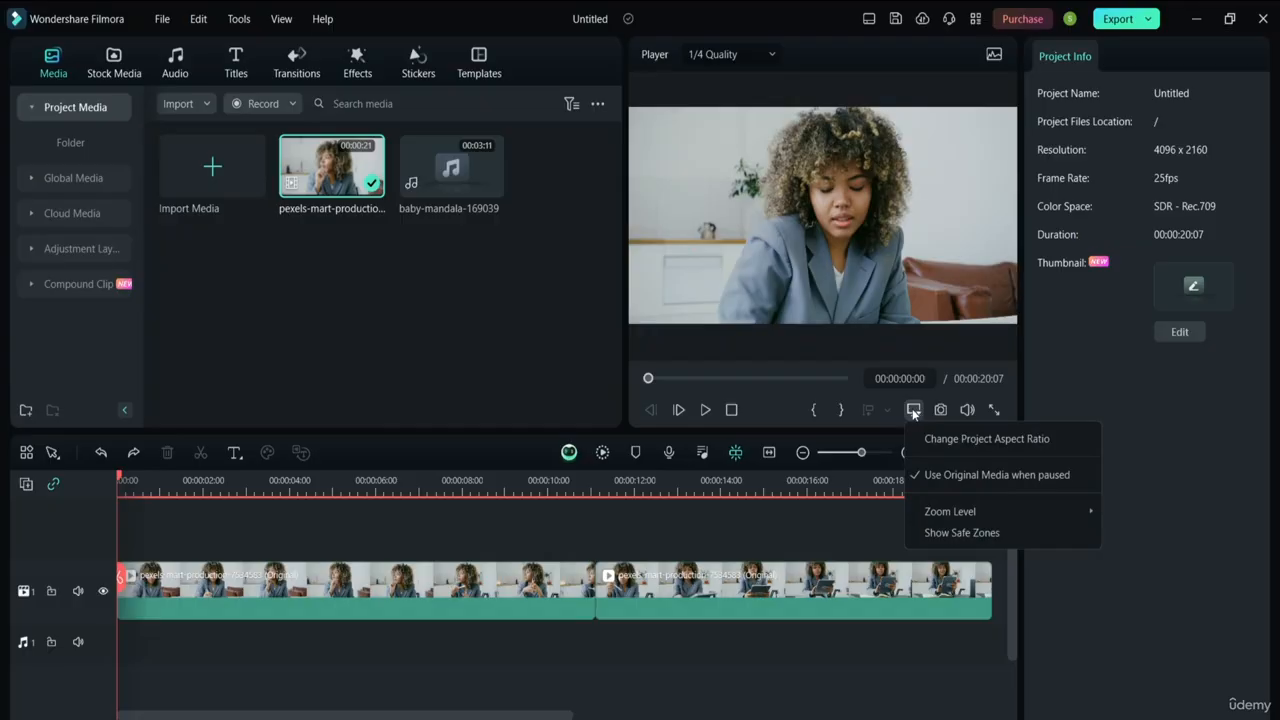
click(933, 535)
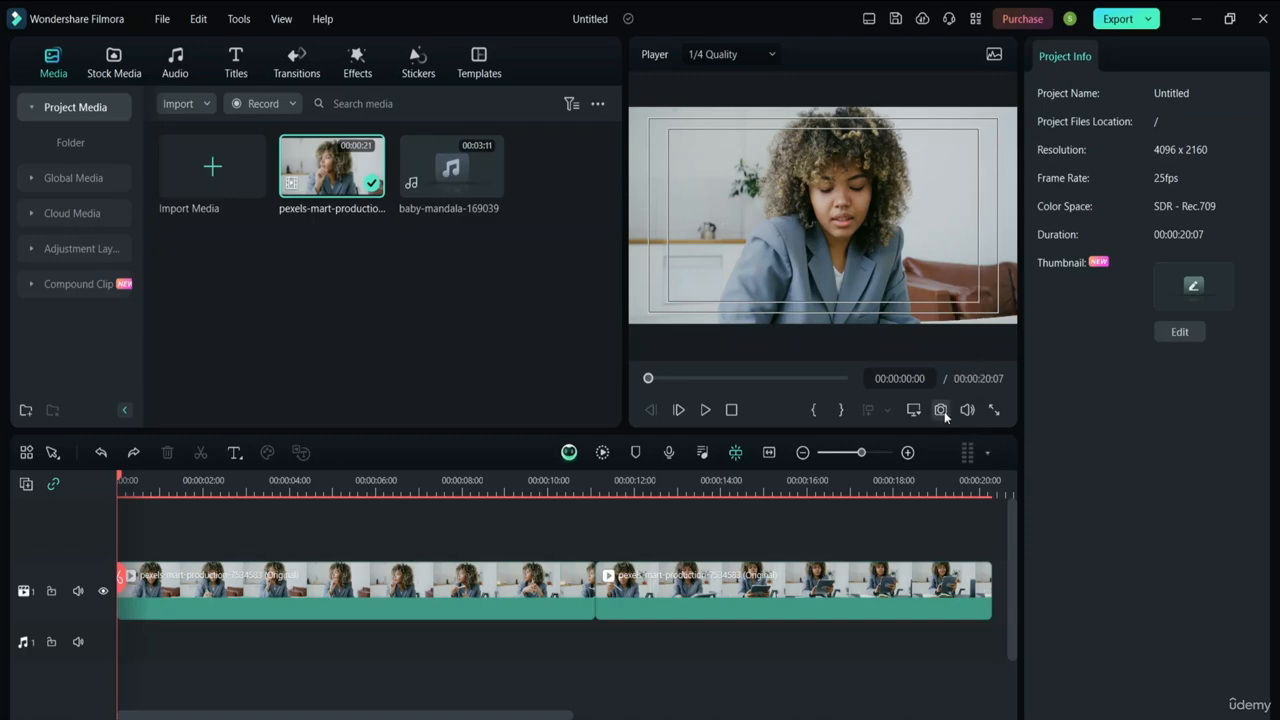
mouse_move(963, 416)
click(916, 412)
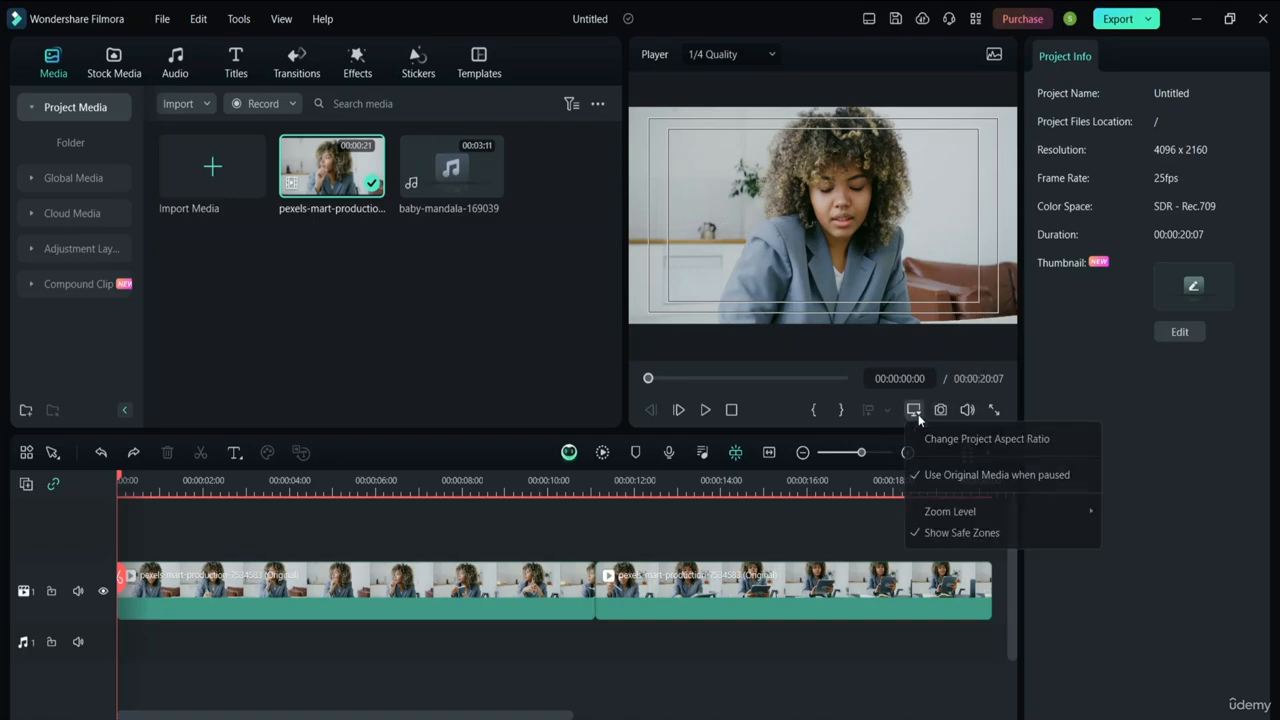
click(908, 533)
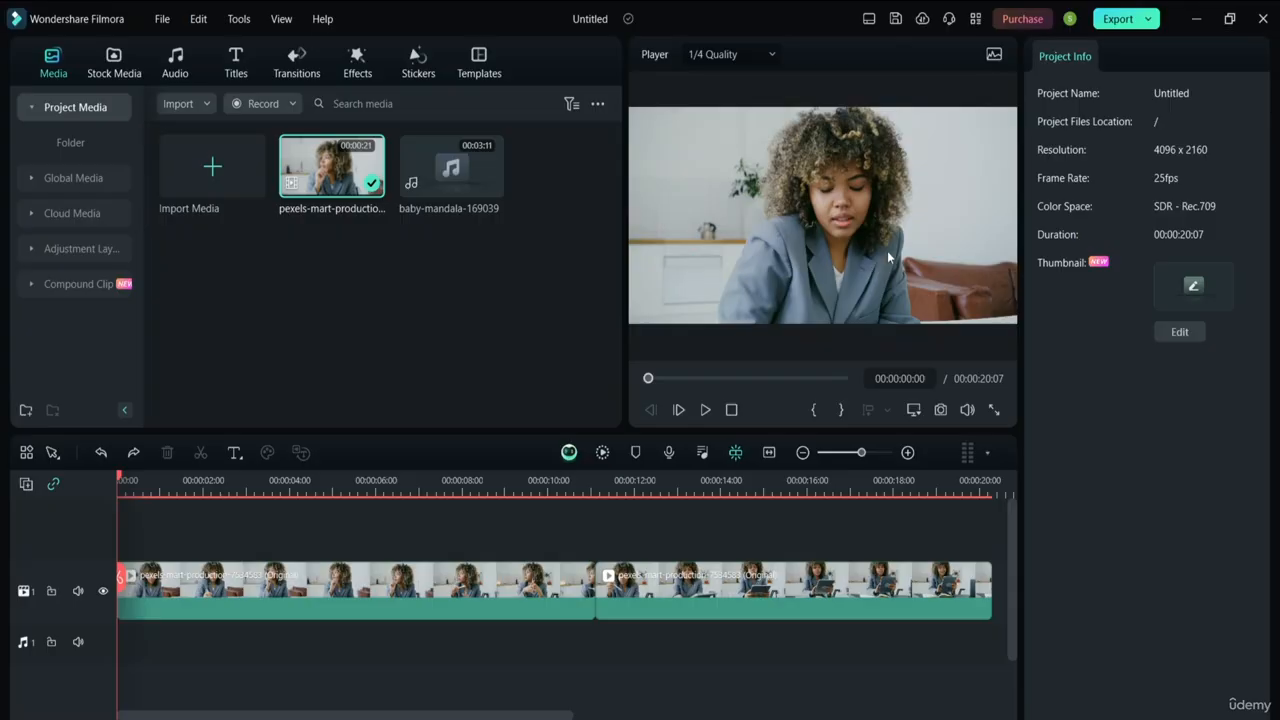
Check the Video Scopes' Parade options, select the first clip piece, then close the scopes
click(994, 54)
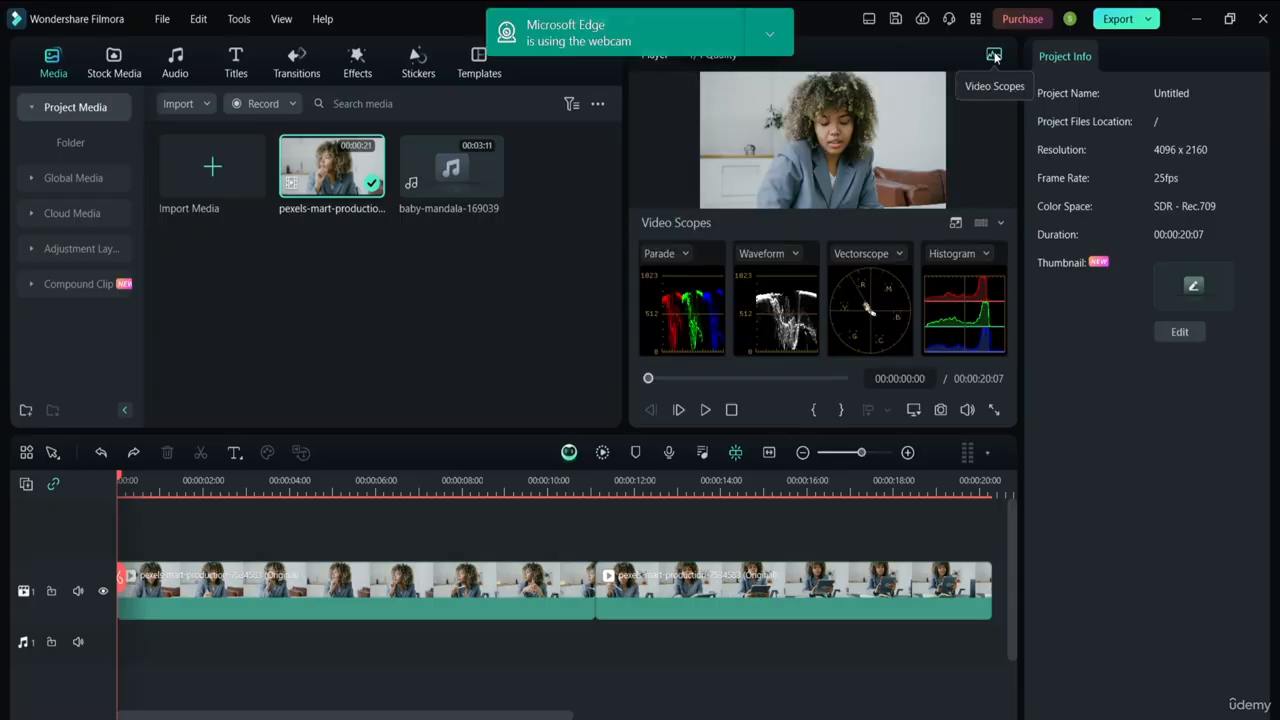
click(685, 255)
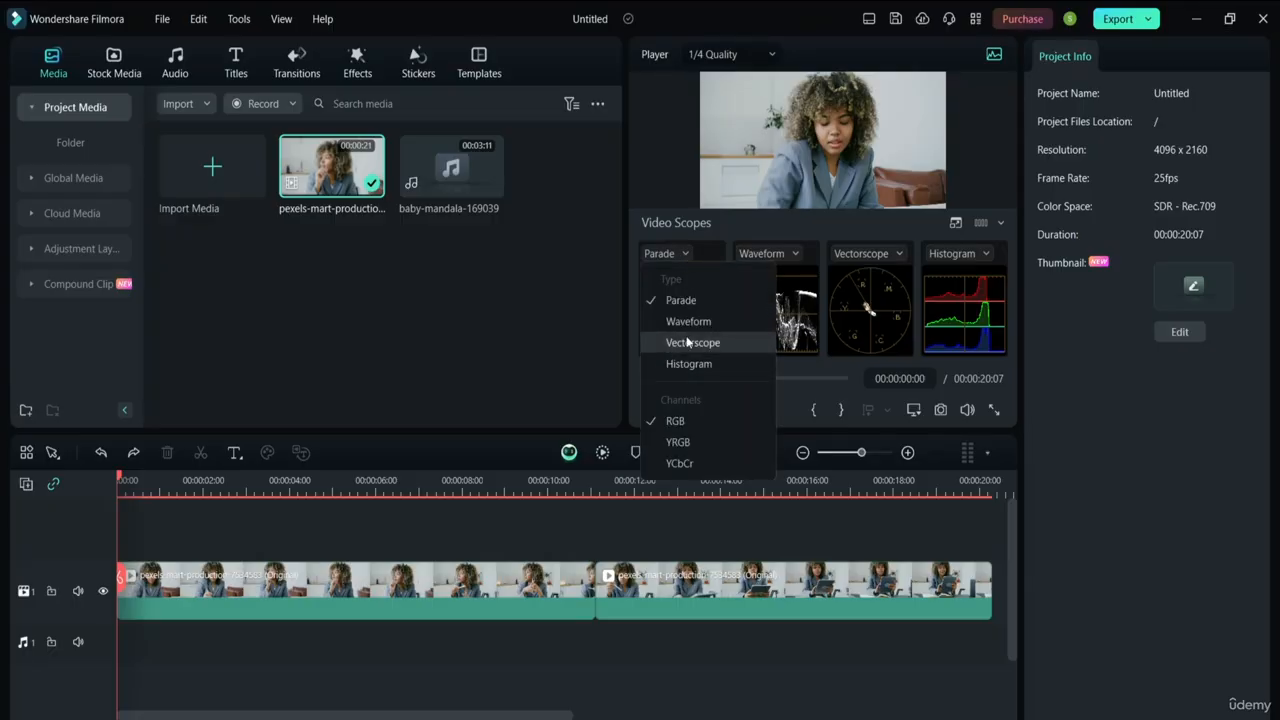
click(889, 188)
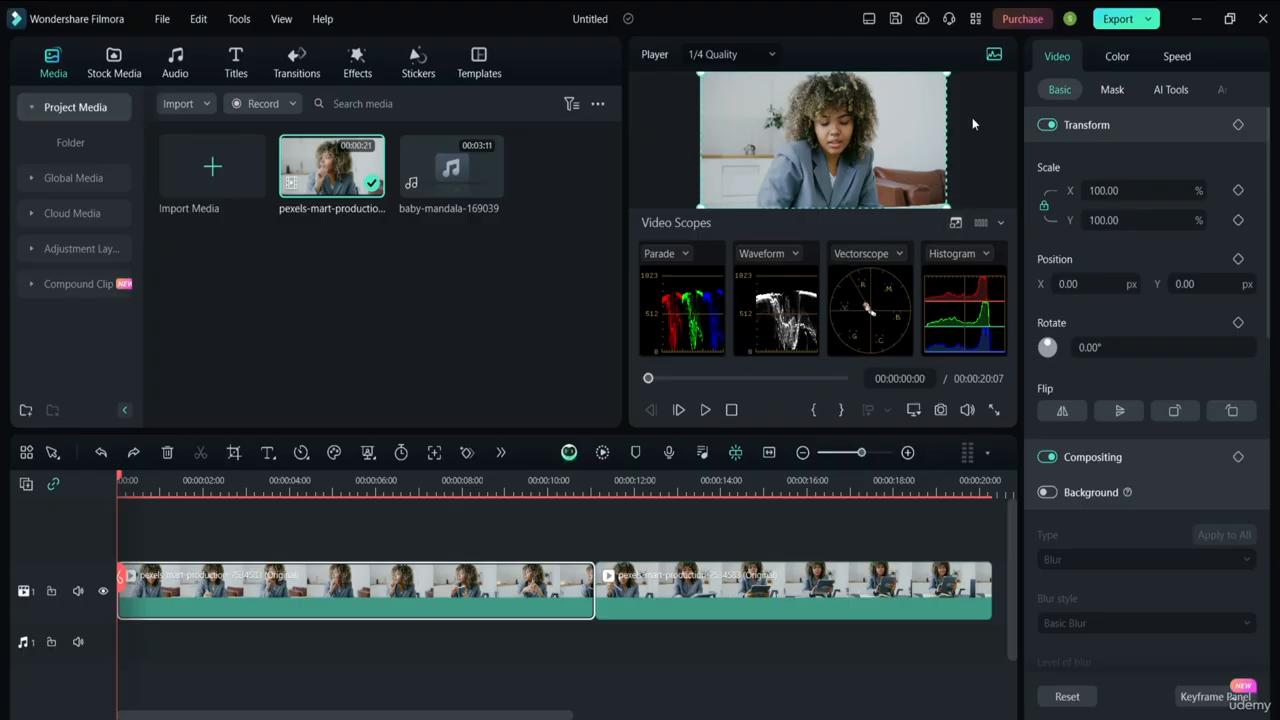
click(993, 56)
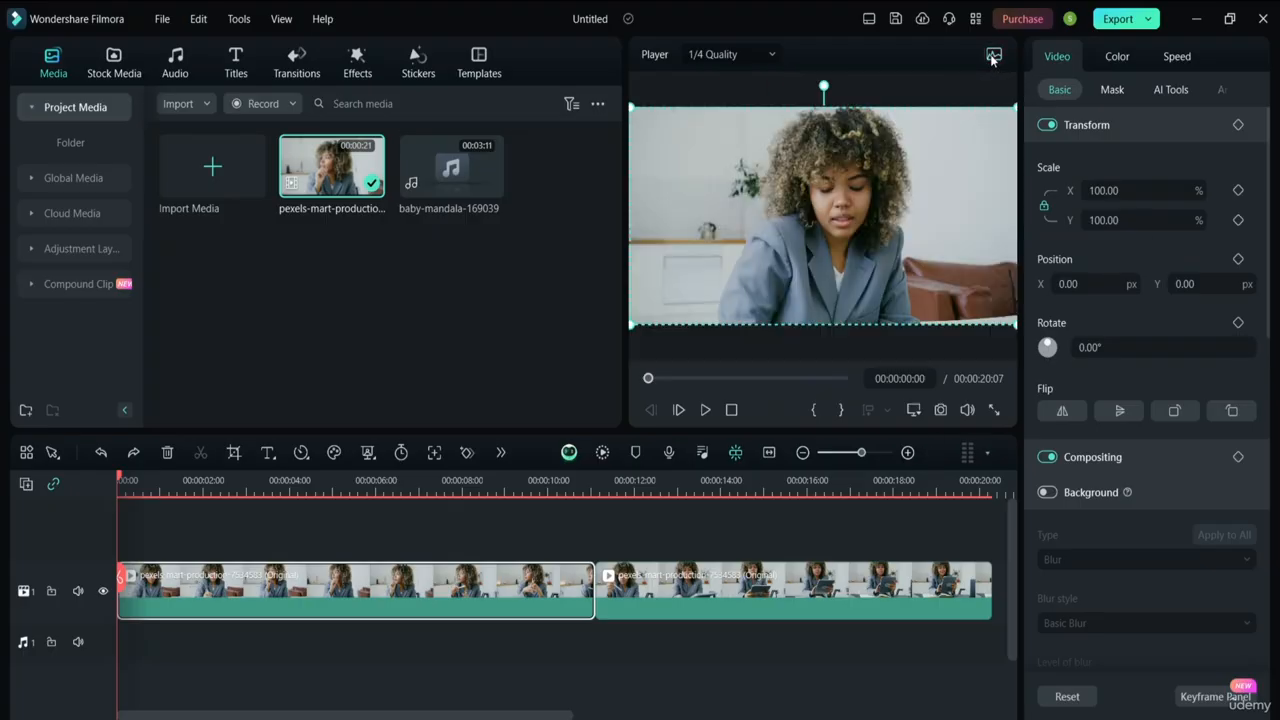
click(900, 102)
mouse_move(967, 410)
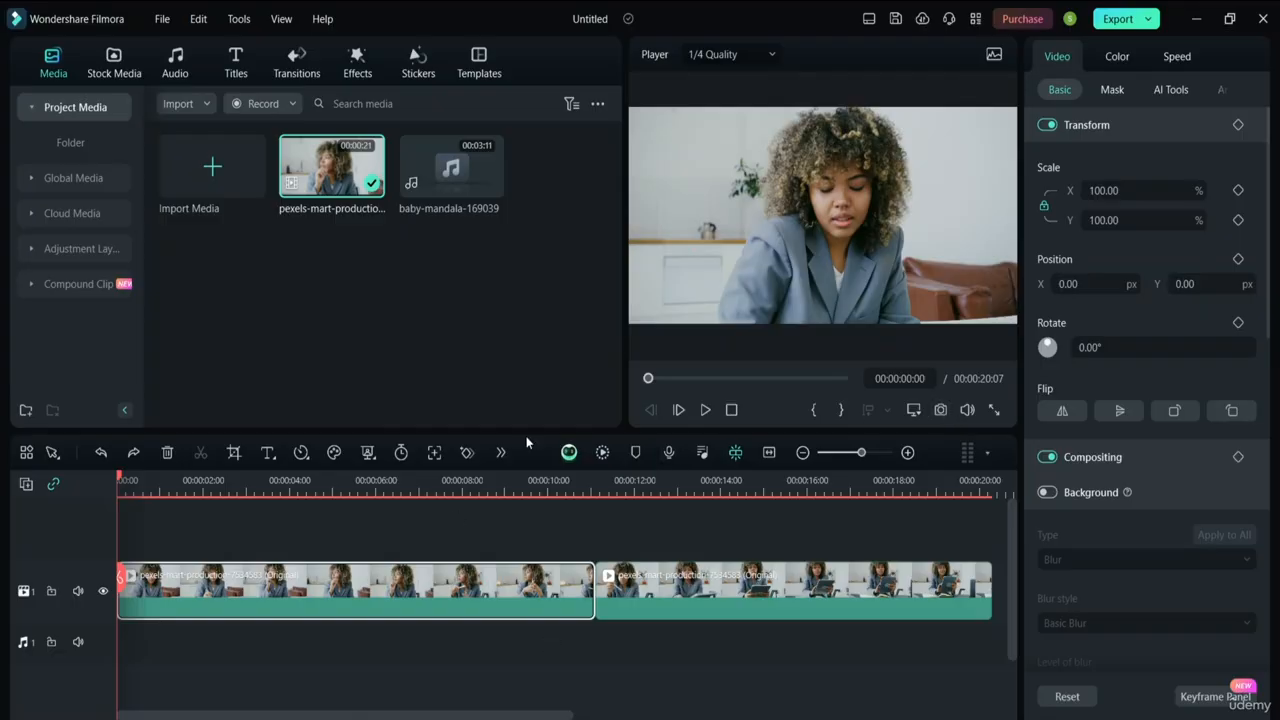
Lock the video track and scrub the playhead around six seconds and back to the start
click(52, 598)
click(53, 597)
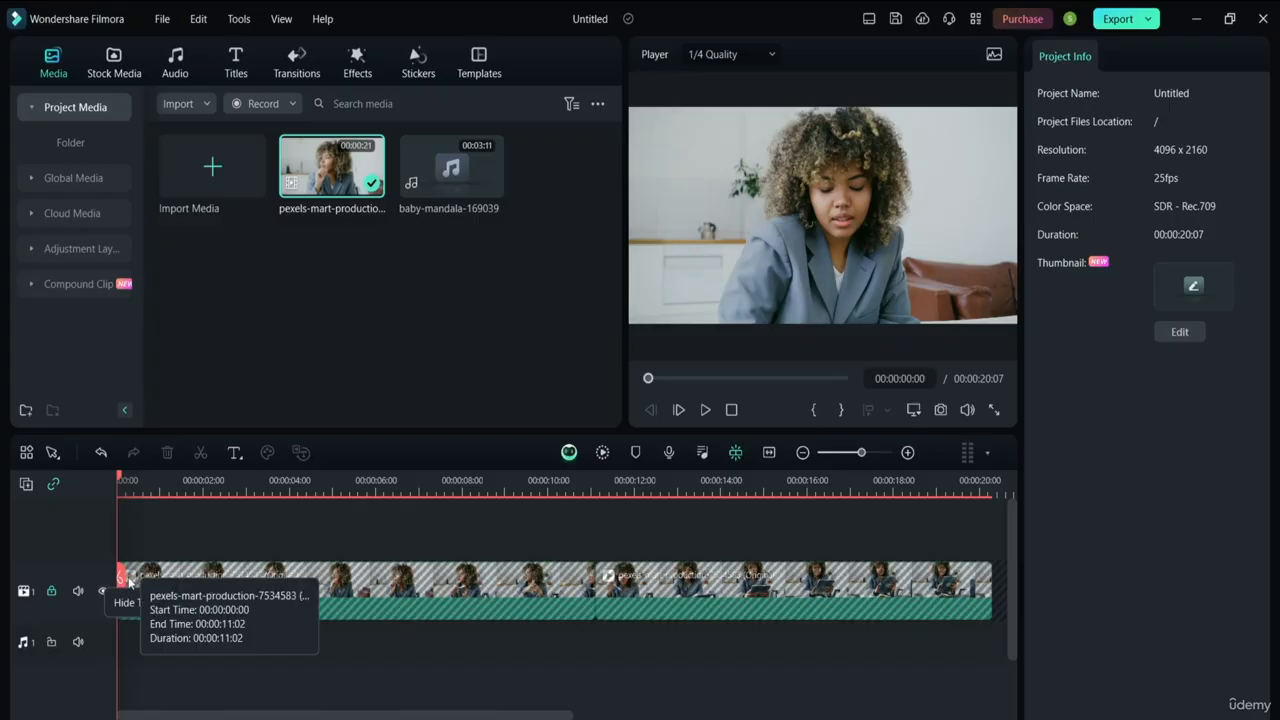
drag(120, 578, 190, 573)
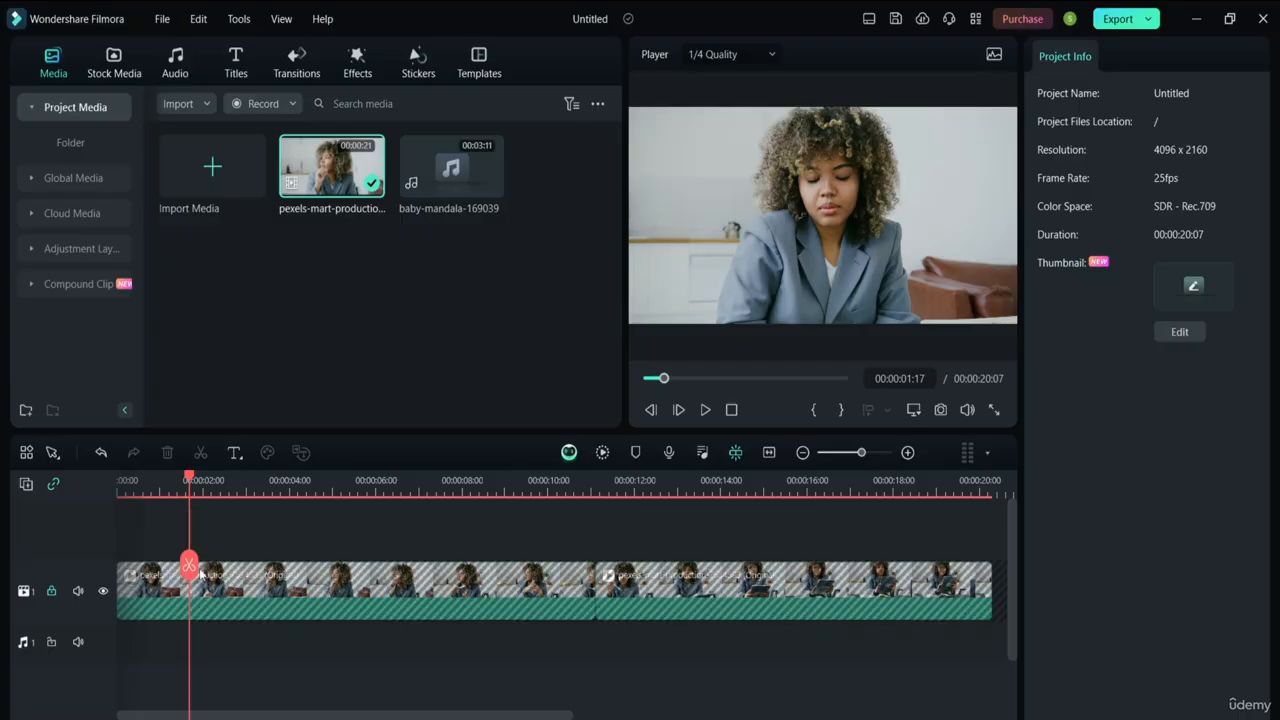
drag(190, 567, 57, 560)
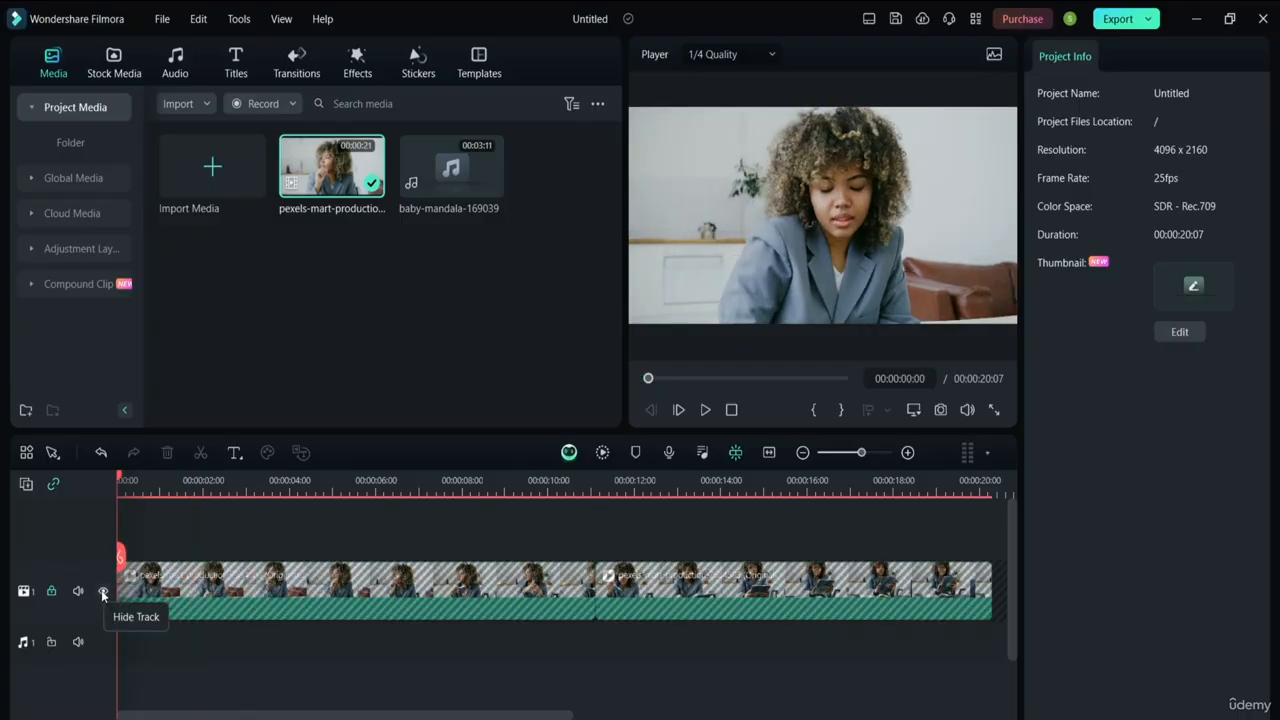
drag(123, 561, 125, 588)
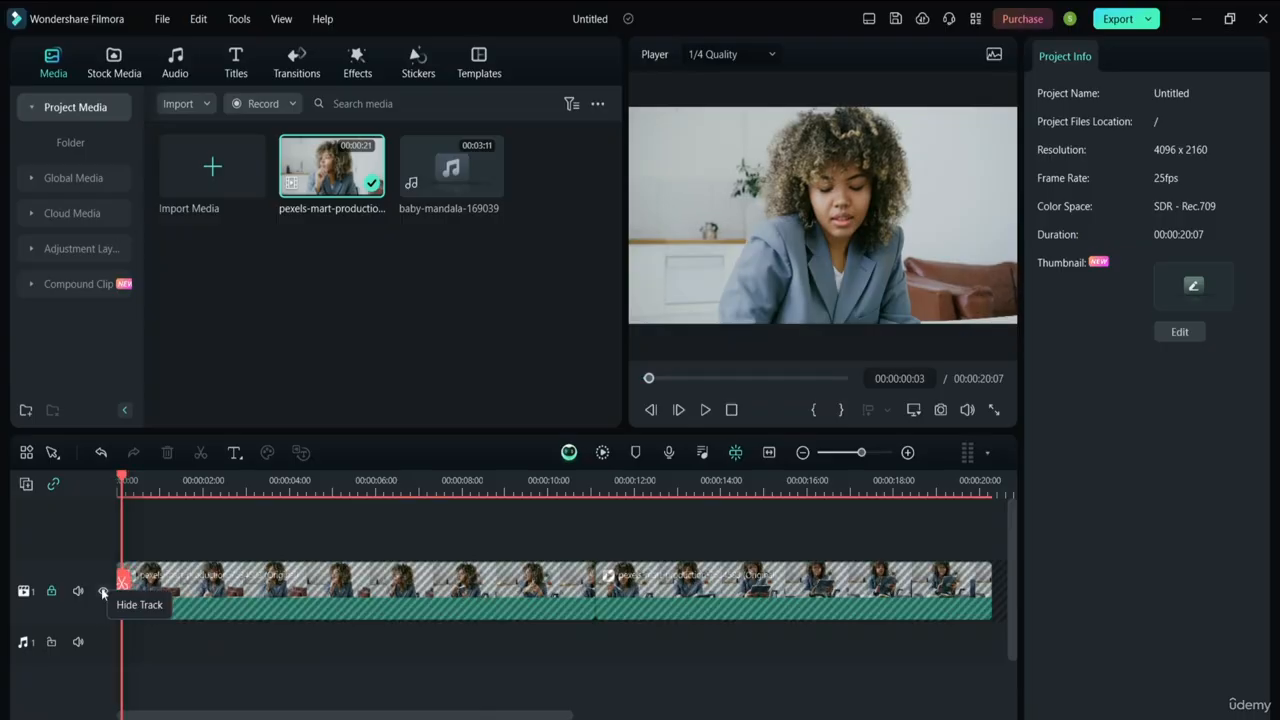
Hide and re-show the video track, unlock it, and return the playhead to 0
click(102, 591)
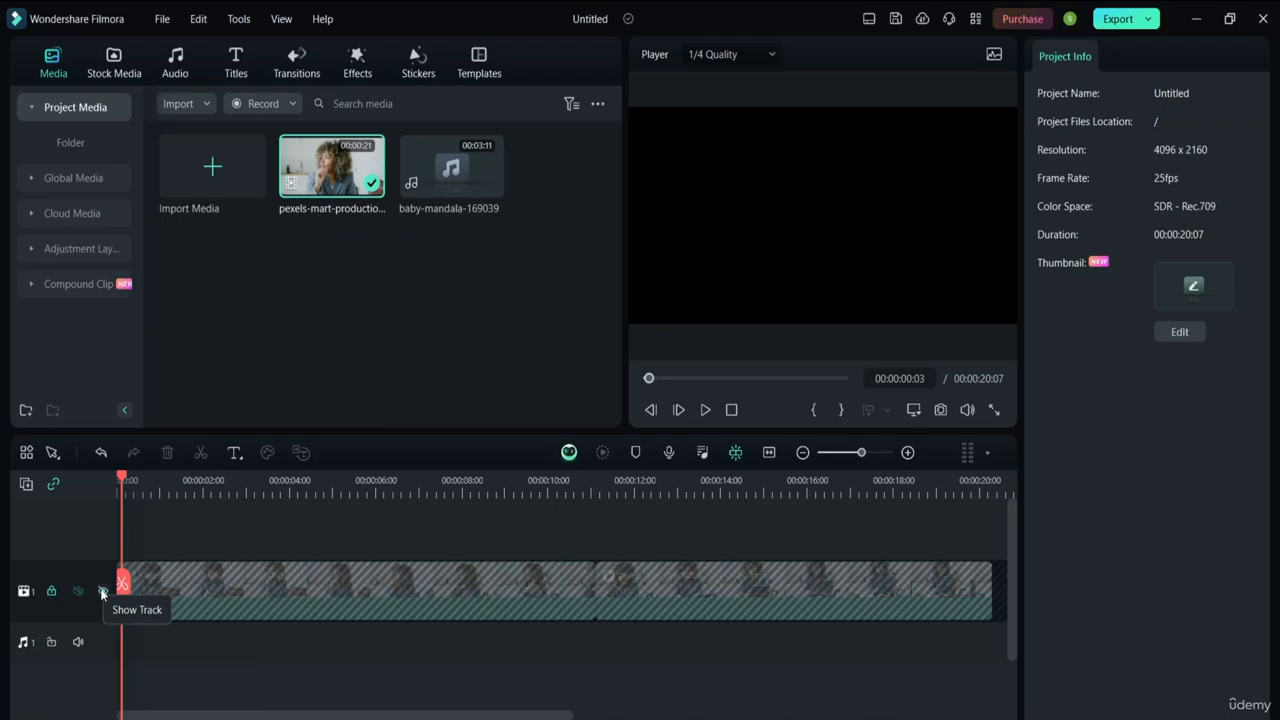
click(104, 591)
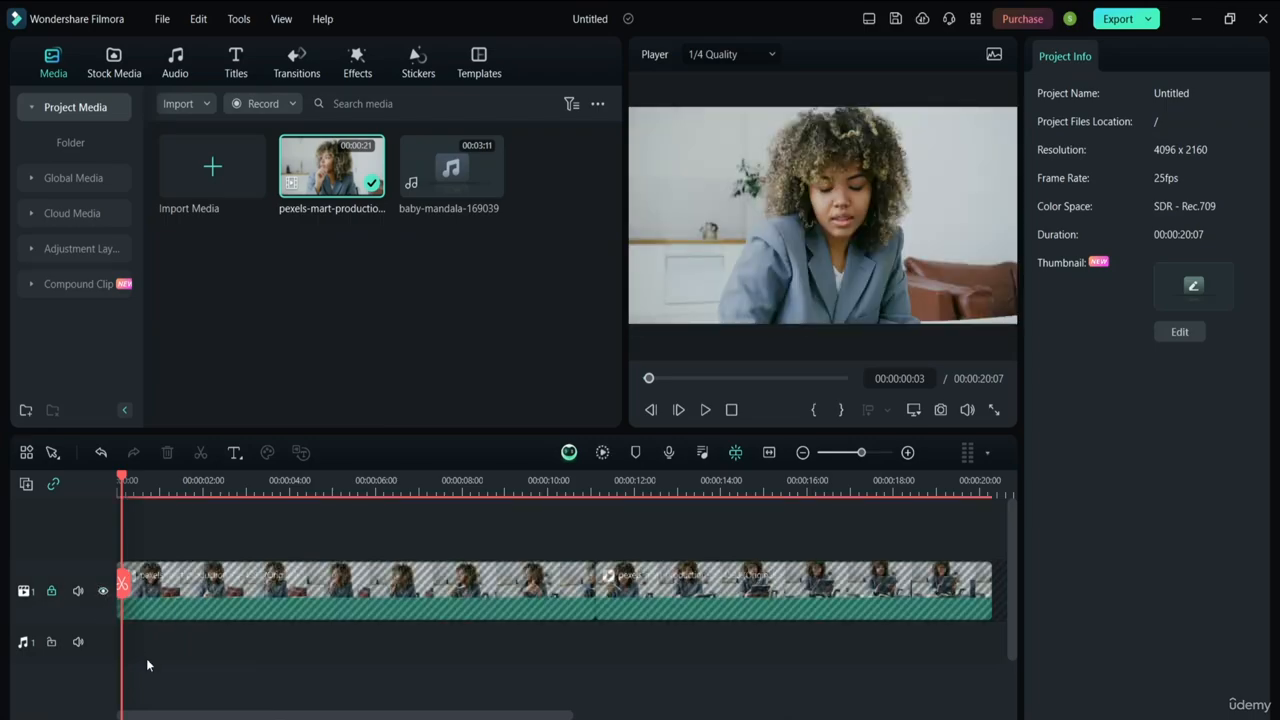
click(52, 592)
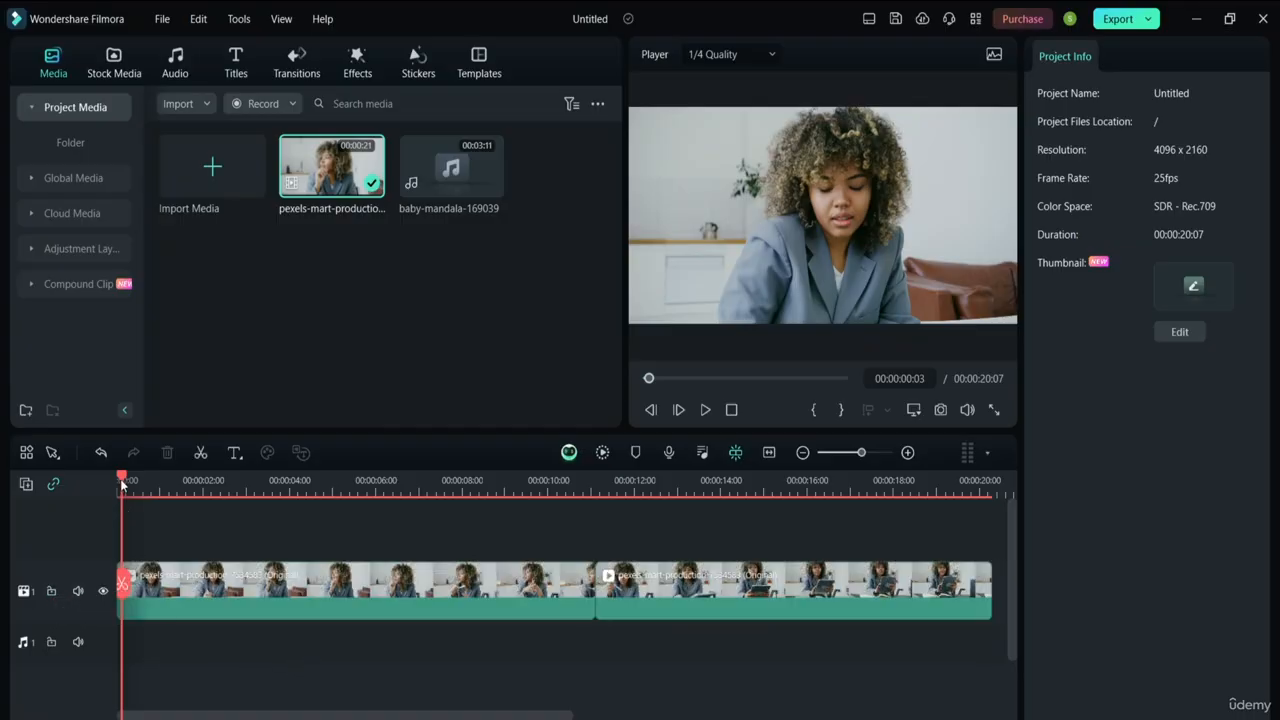
drag(122, 477, 98, 471)
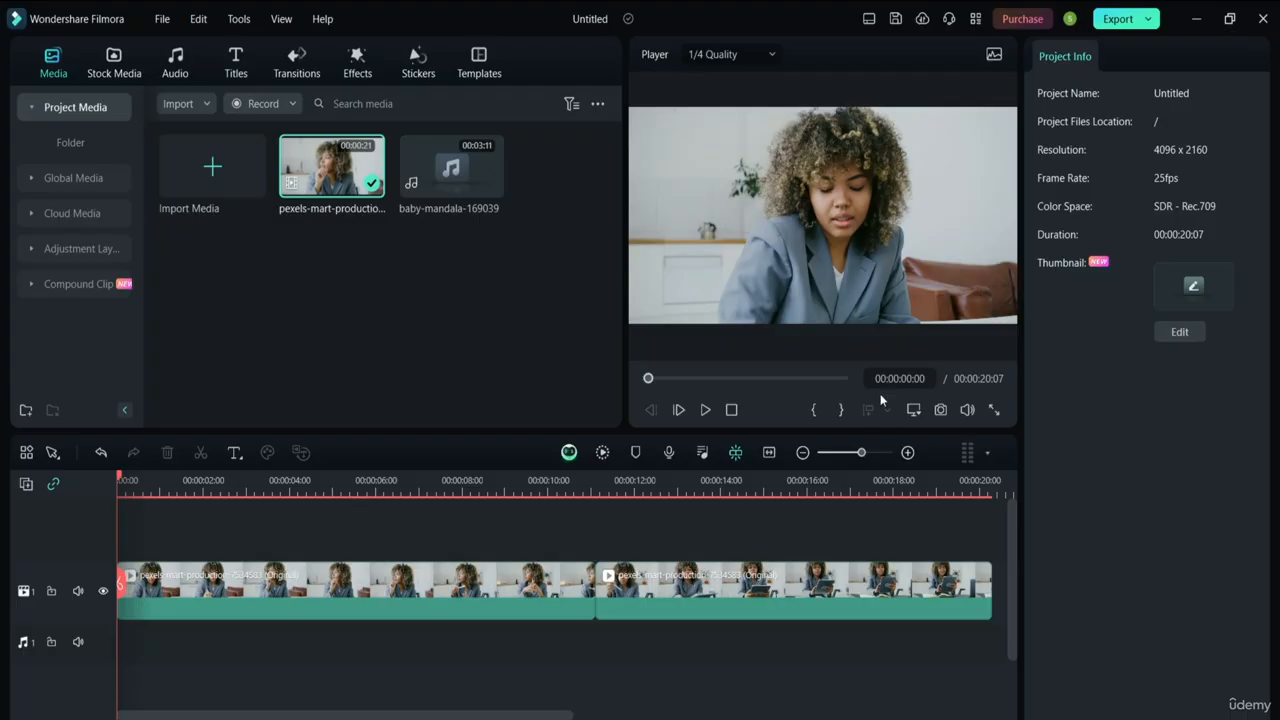
Select the first clip piece and check its Compositing settings
click(717, 585)
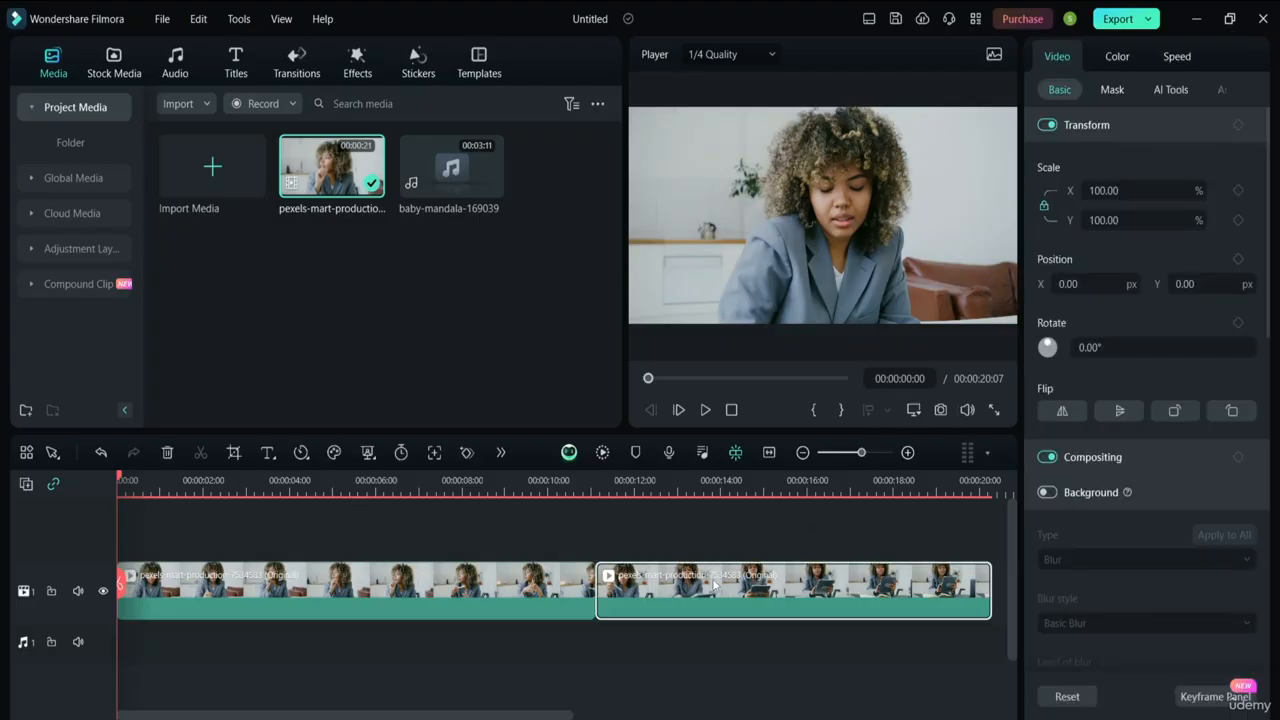
click(519, 594)
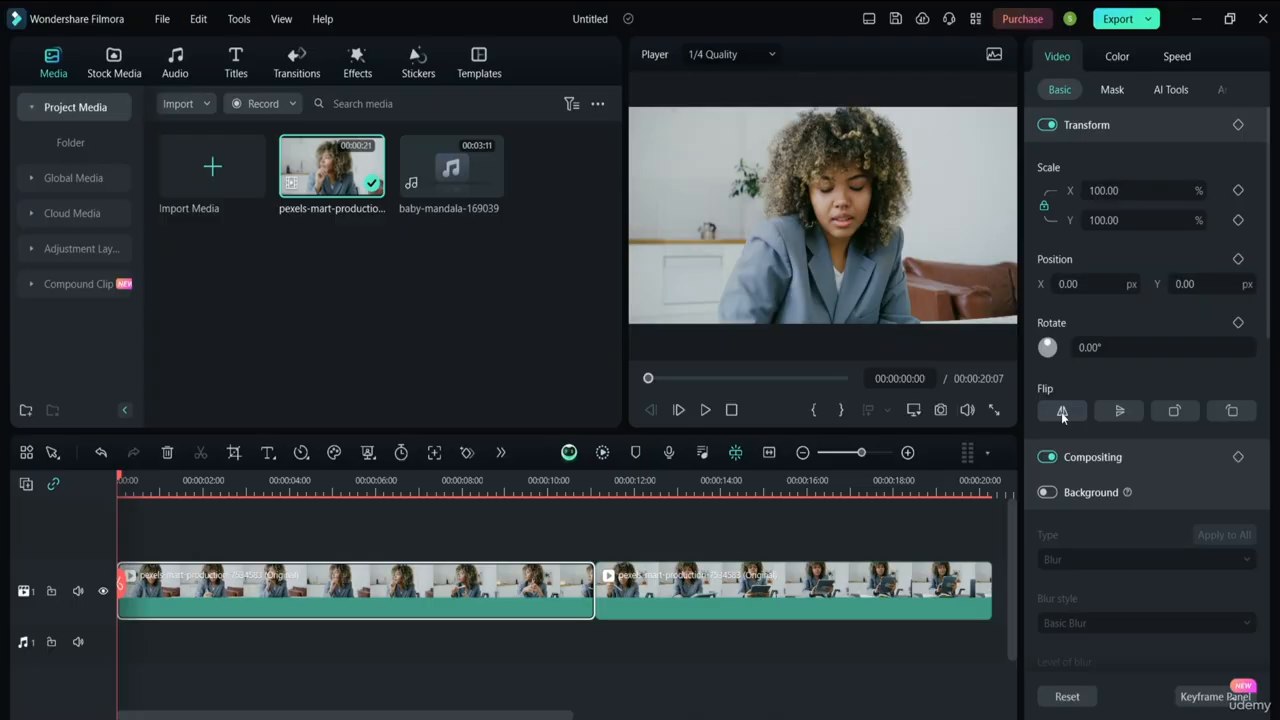
click(1100, 459)
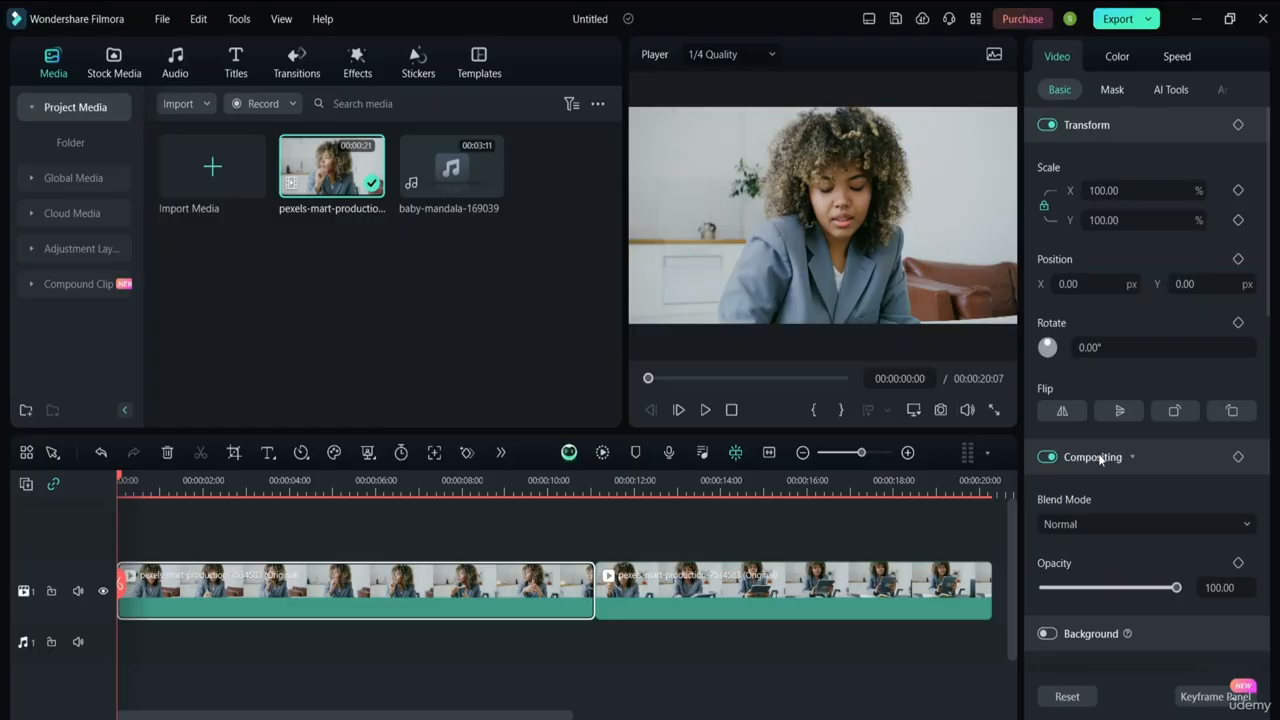
click(1093, 457)
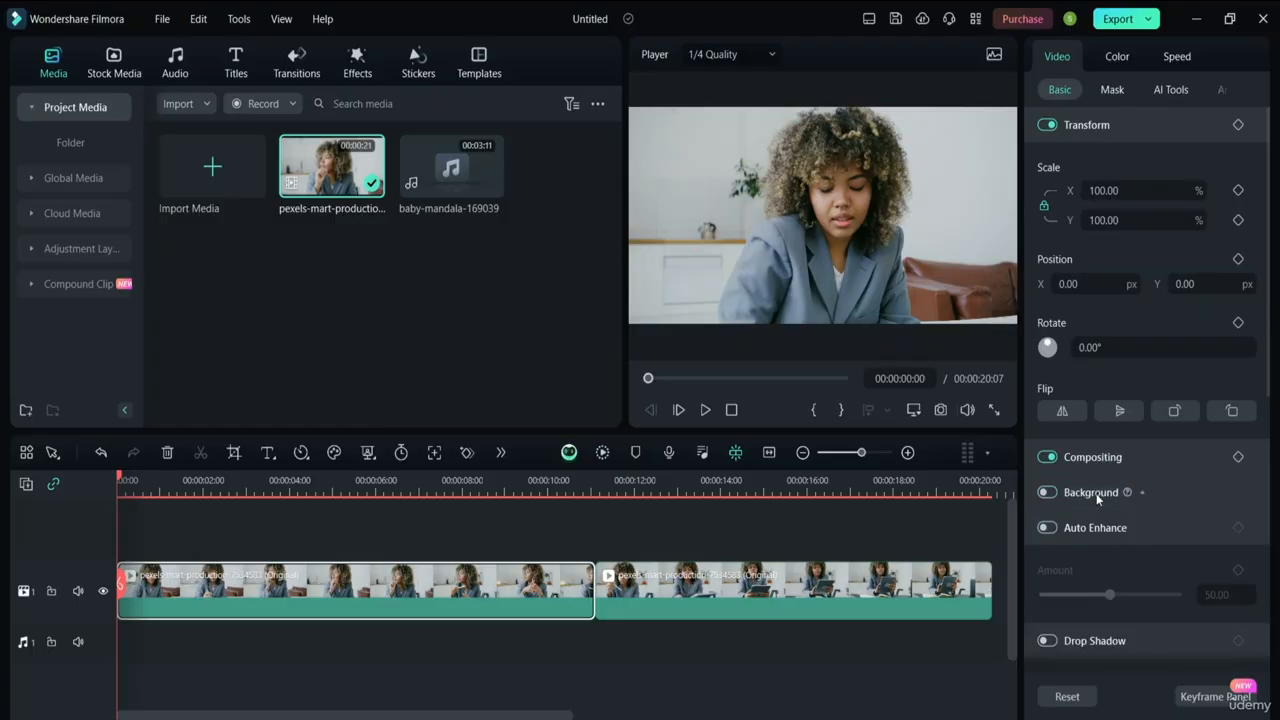
Switch on the clip's 20% blur Background, then show its Mask shape presets
scroll(1092, 490, down, 2)
click(1048, 379)
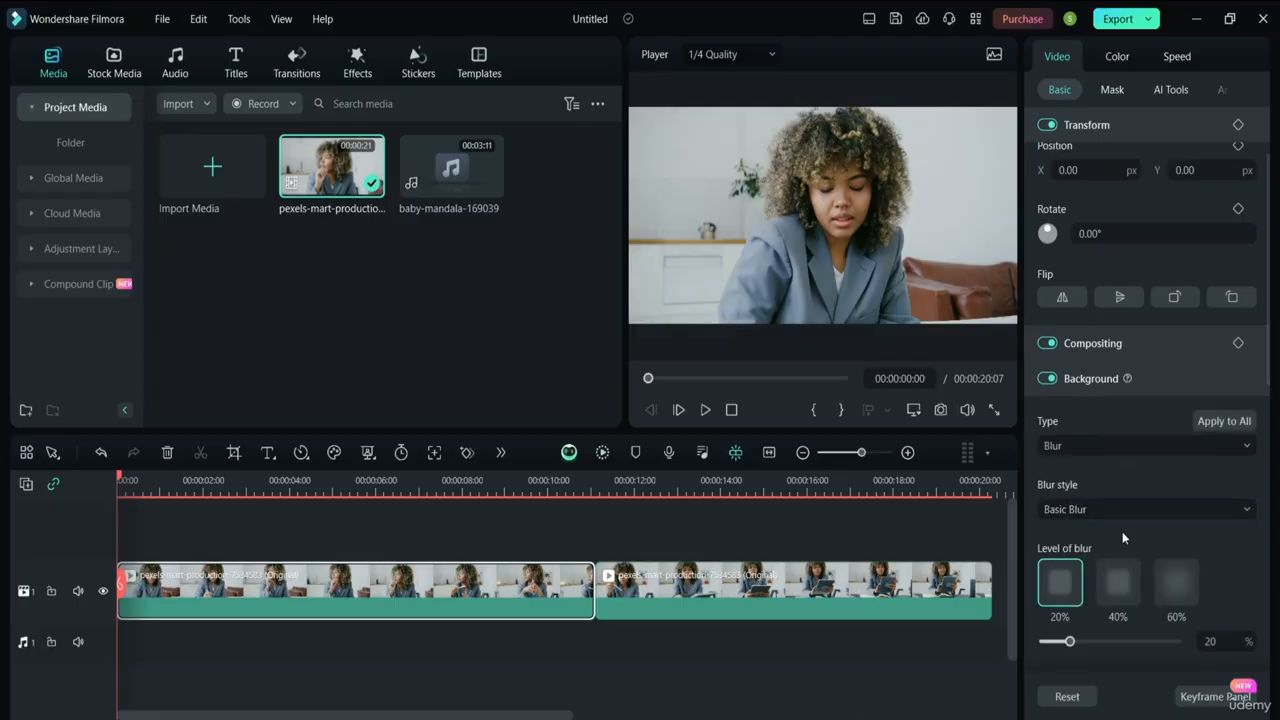
click(1102, 380)
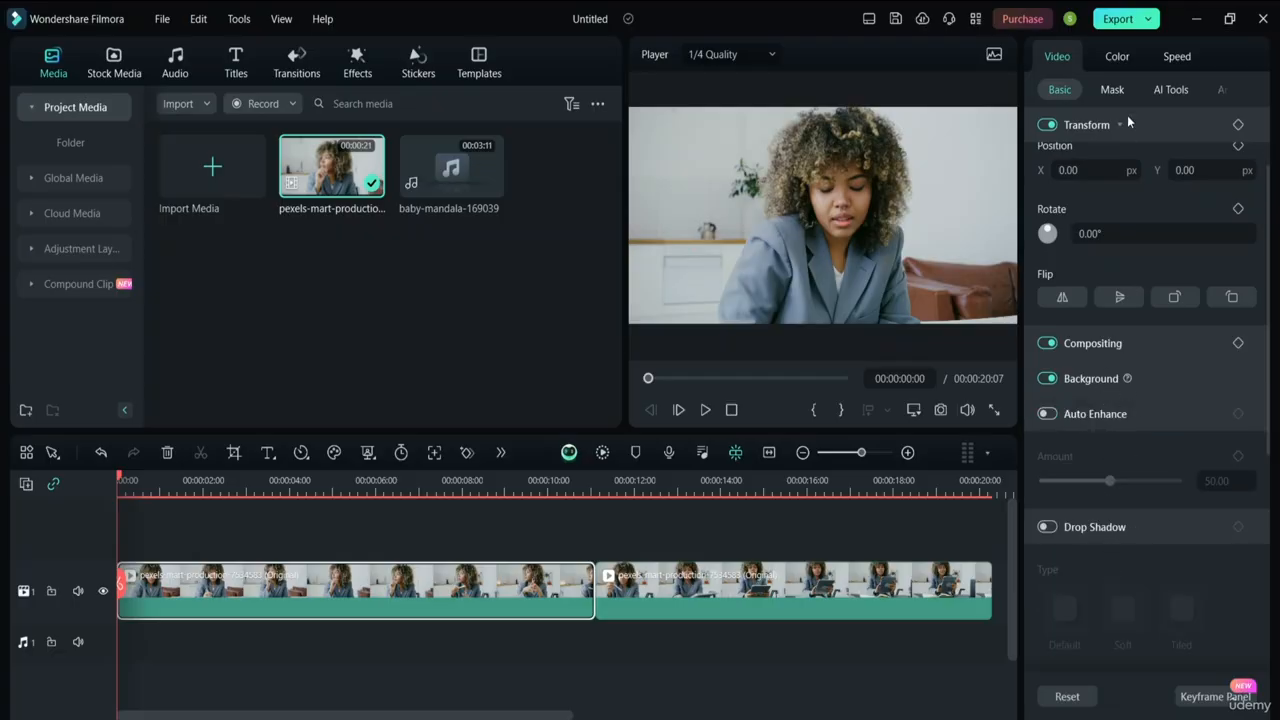
click(1113, 90)
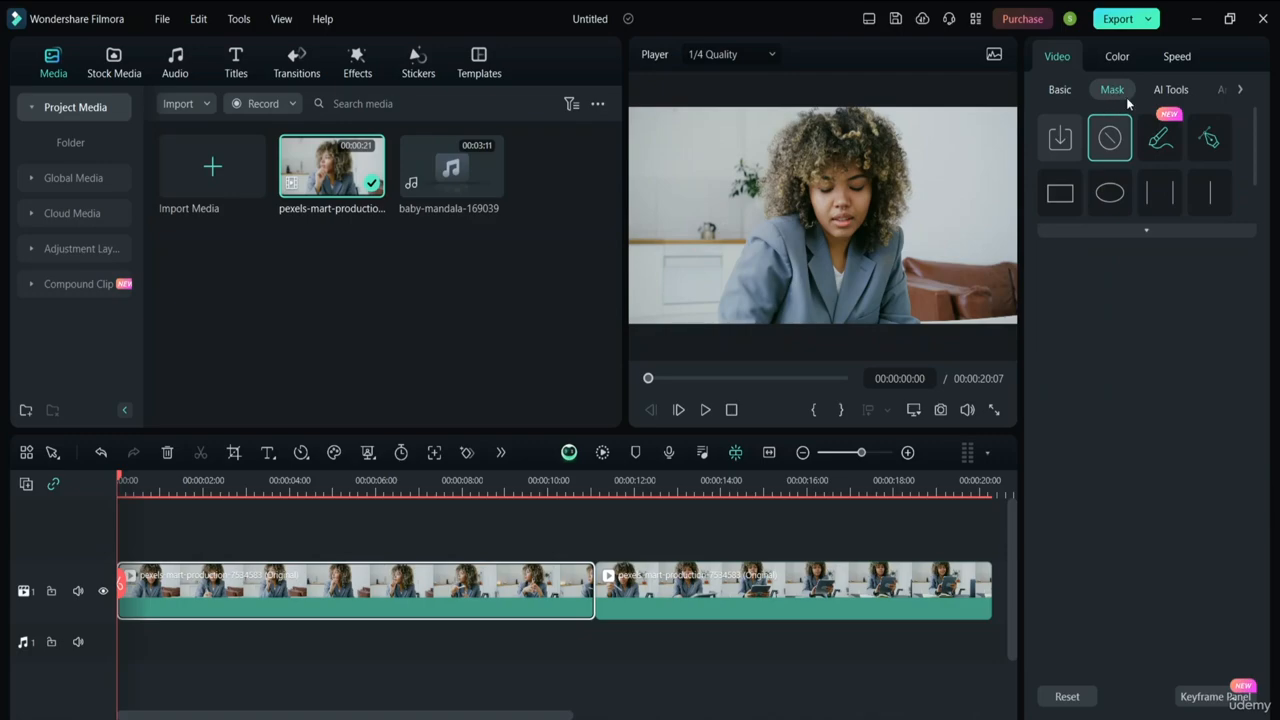
Browse the clip's AI Tools, Animation and Basic tabs, ending on its Color adjustments
click(1172, 90)
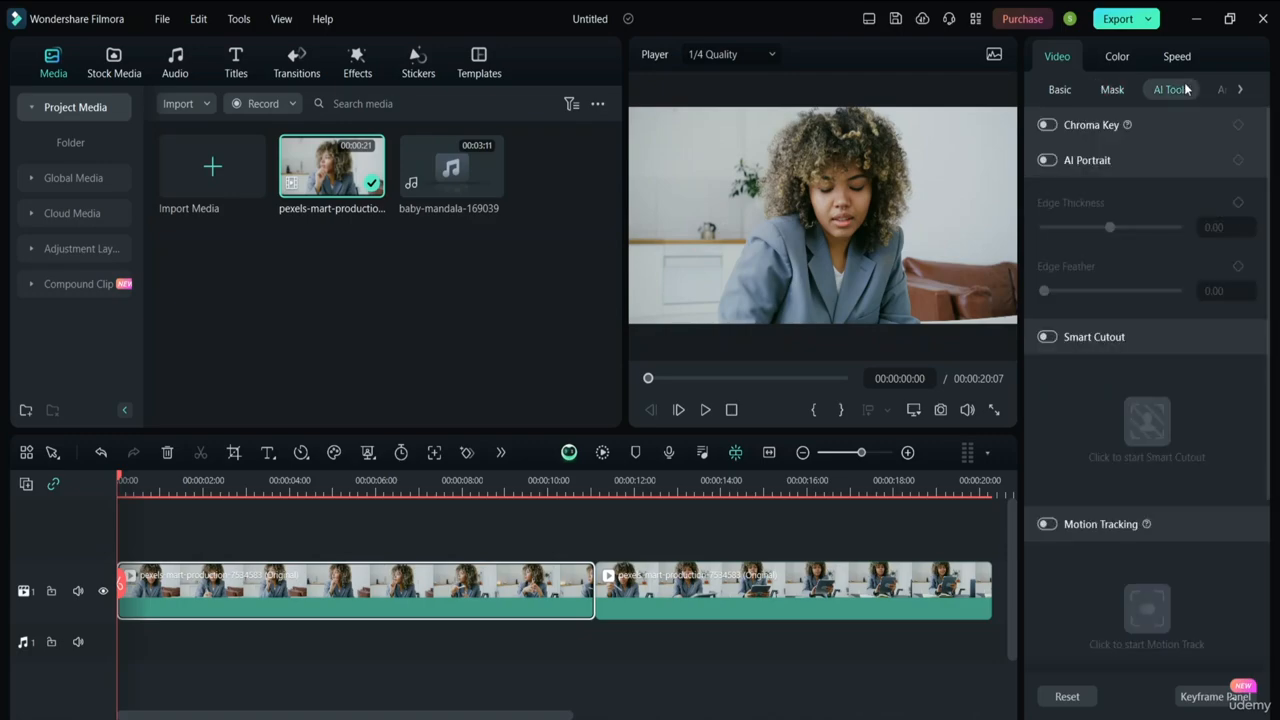
click(1217, 96)
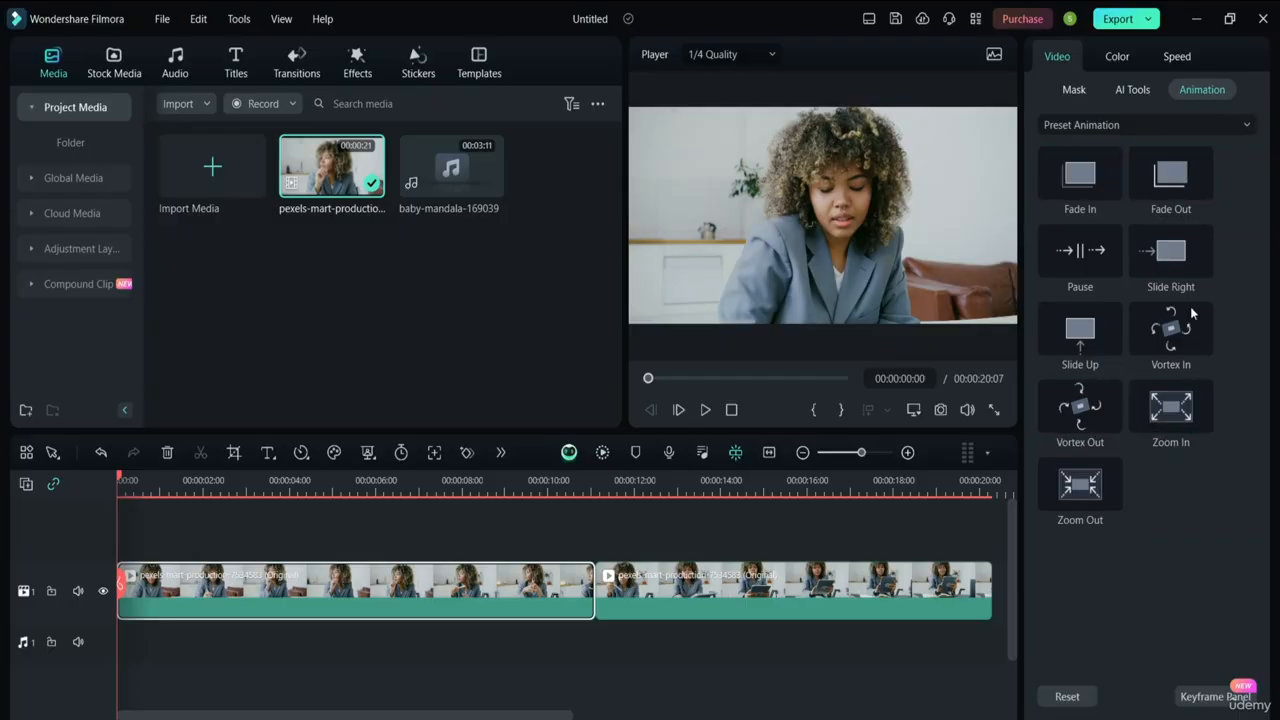
click(1042, 90)
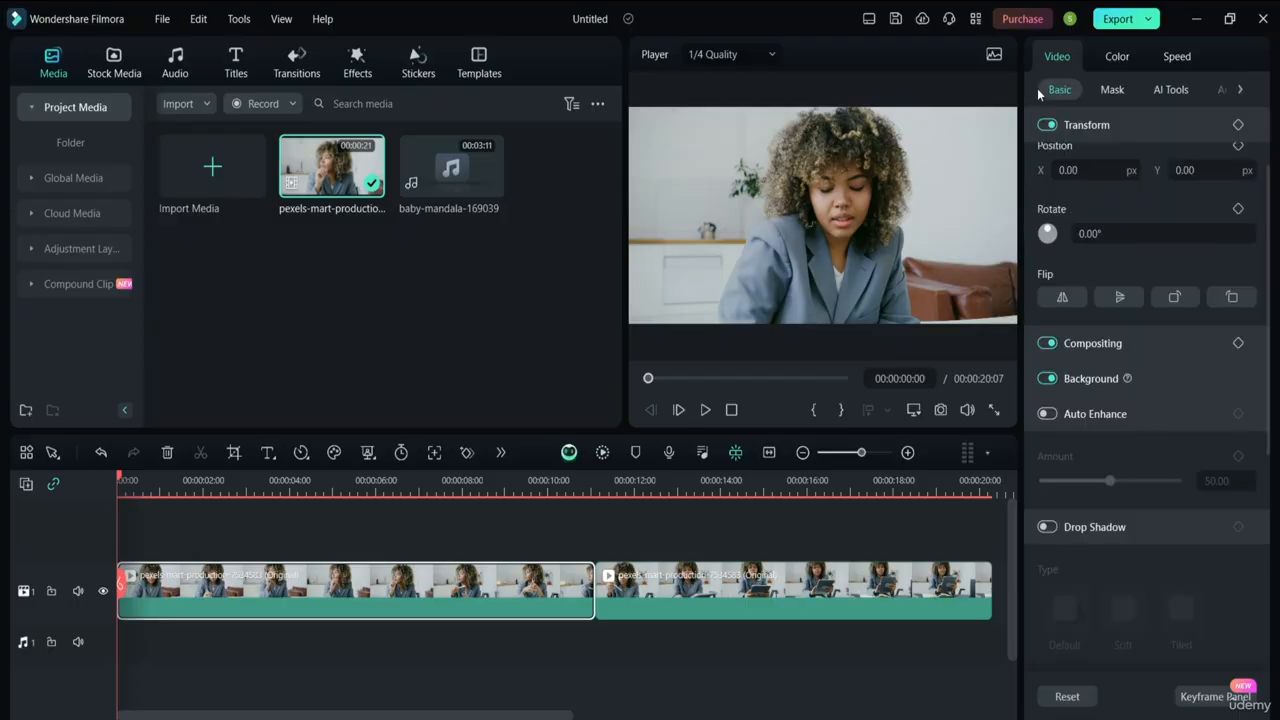
click(1112, 57)
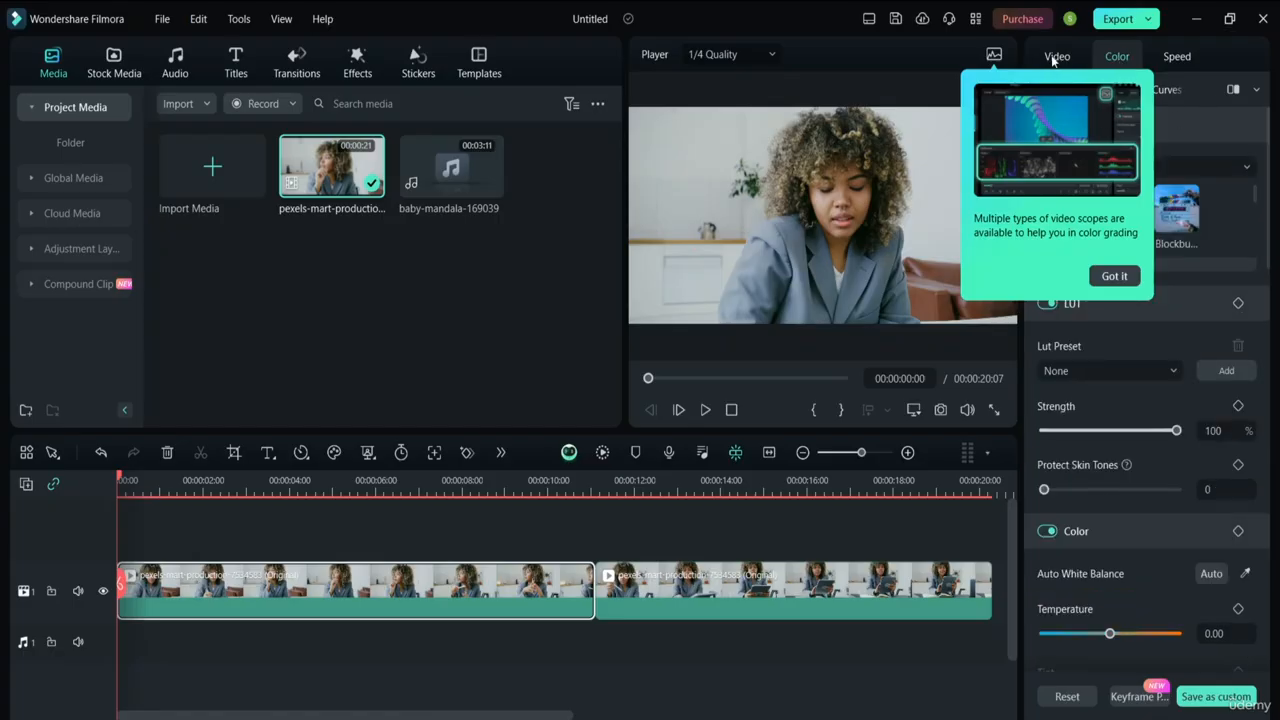
Dismiss the scopes tip, browse the HSL and other colour sections, then show the clip's speed settings
click(1136, 272)
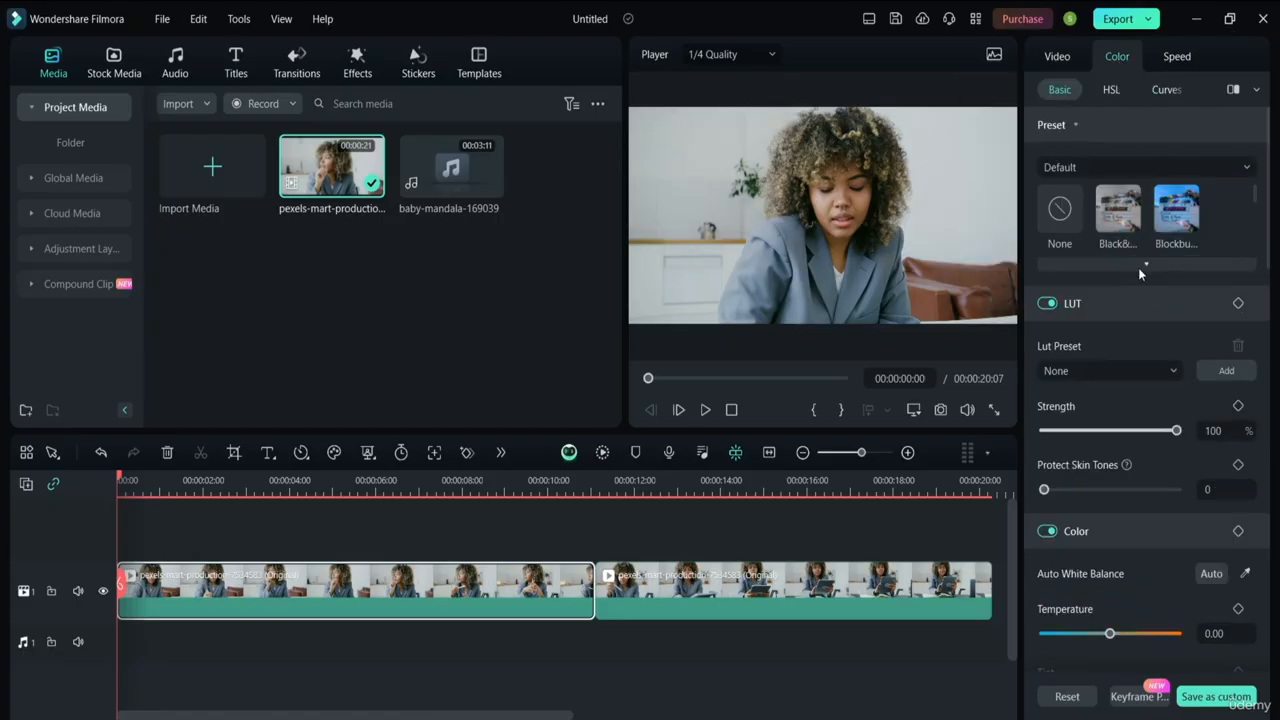
click(1104, 94)
click(1069, 90)
click(1205, 89)
click(1030, 87)
click(1166, 57)
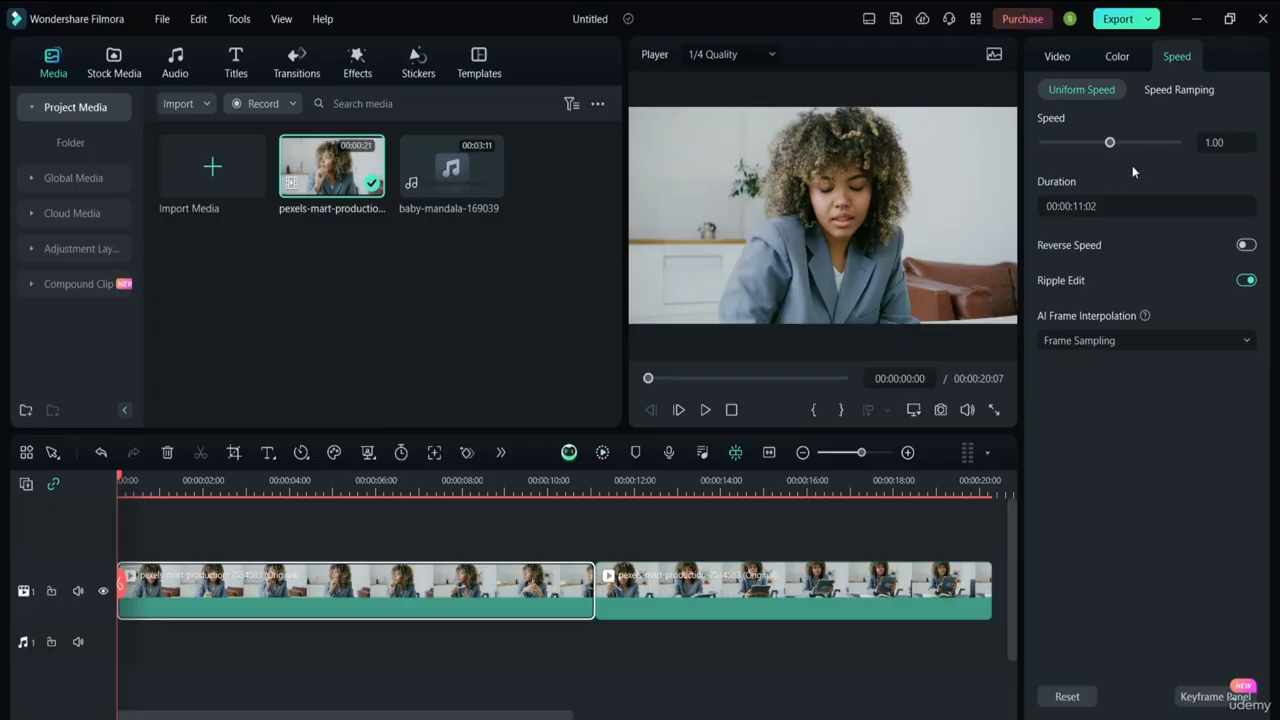
click(1178, 90)
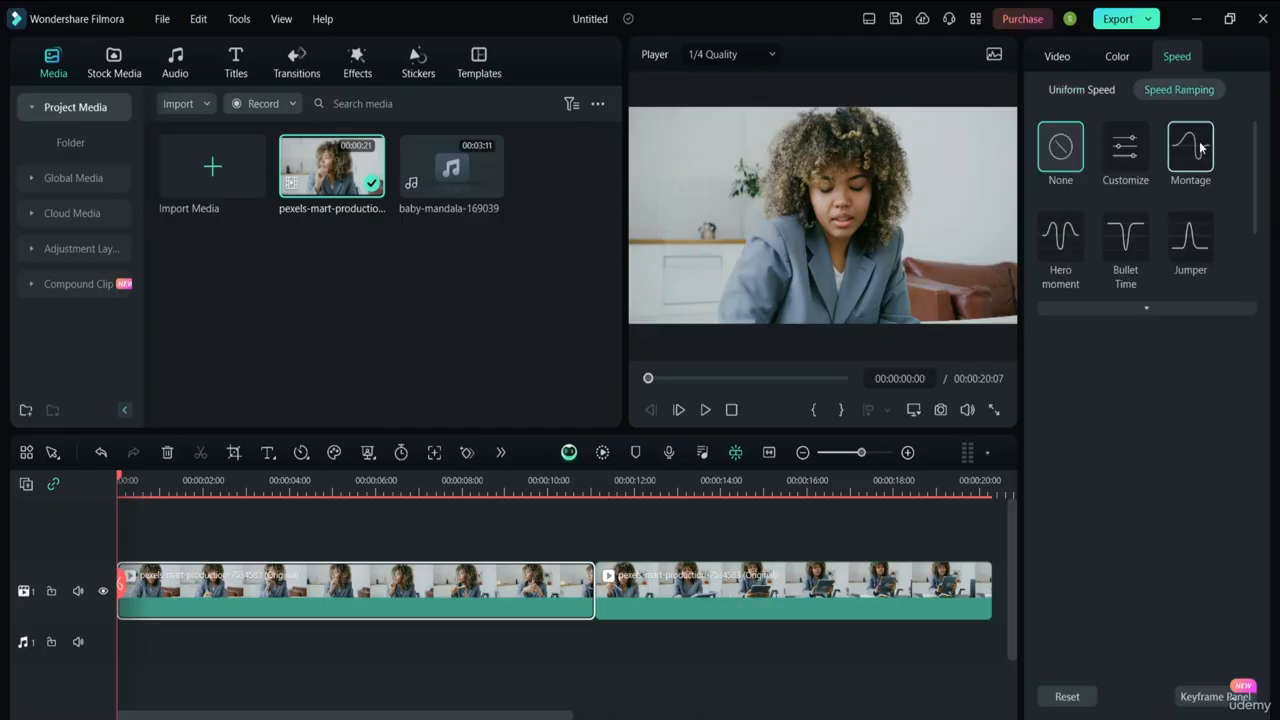
click(1085, 92)
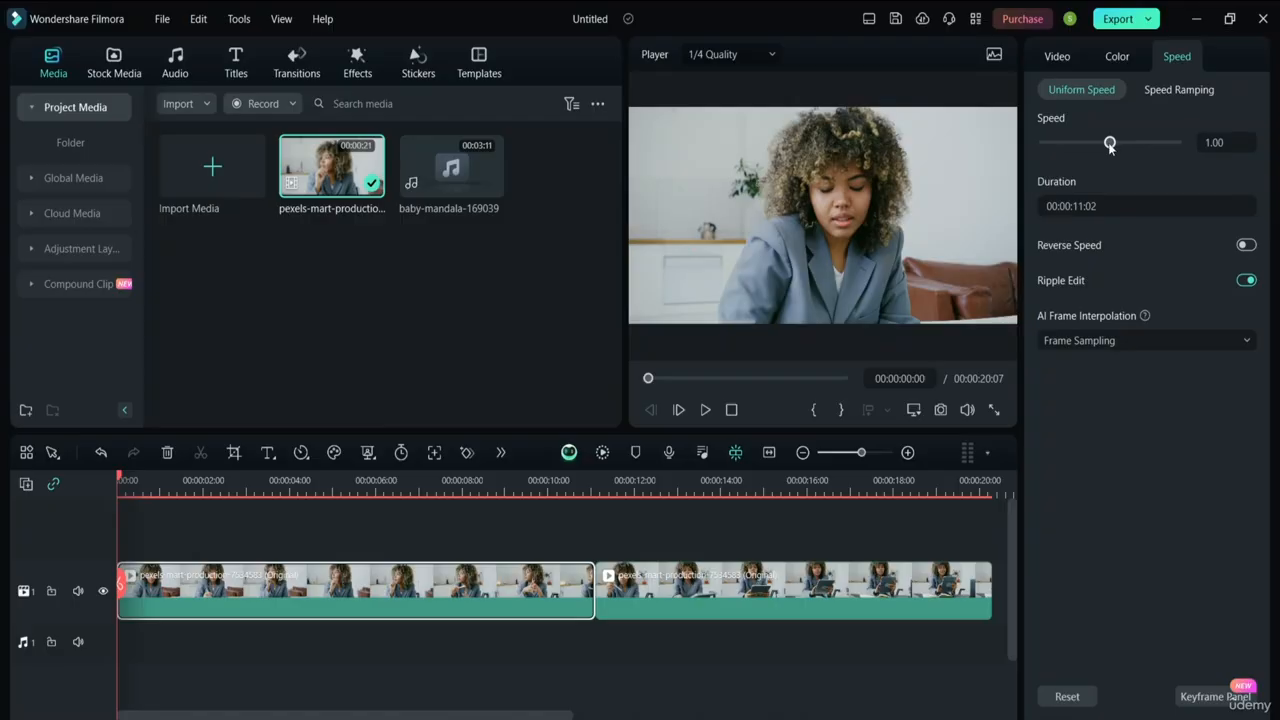
drag(1110, 143, 1079, 142)
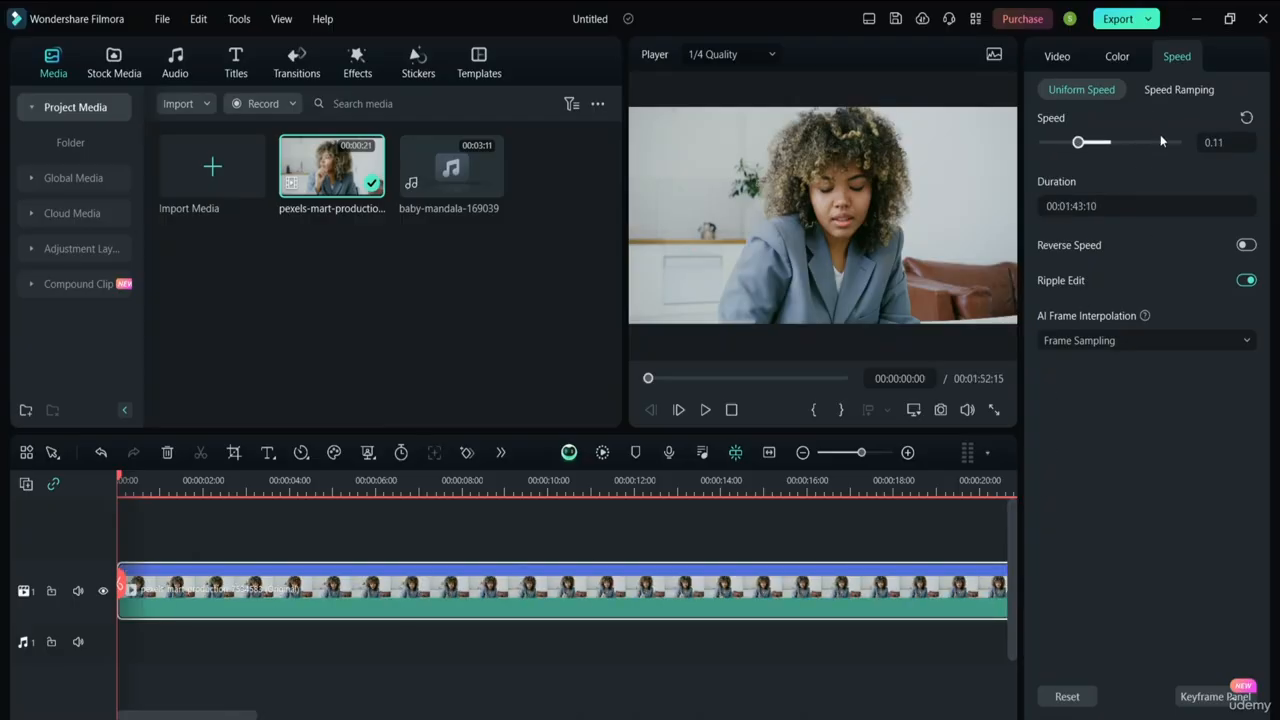
click(1110, 143)
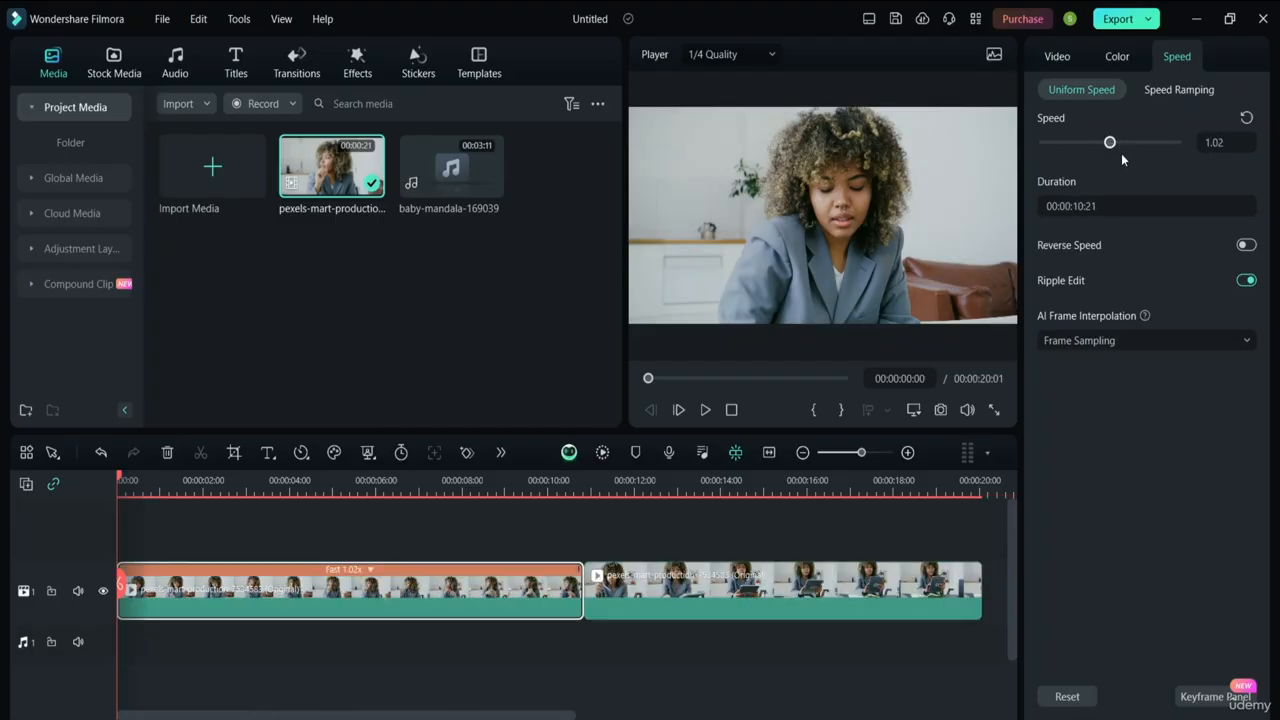
key(ctrl+z)
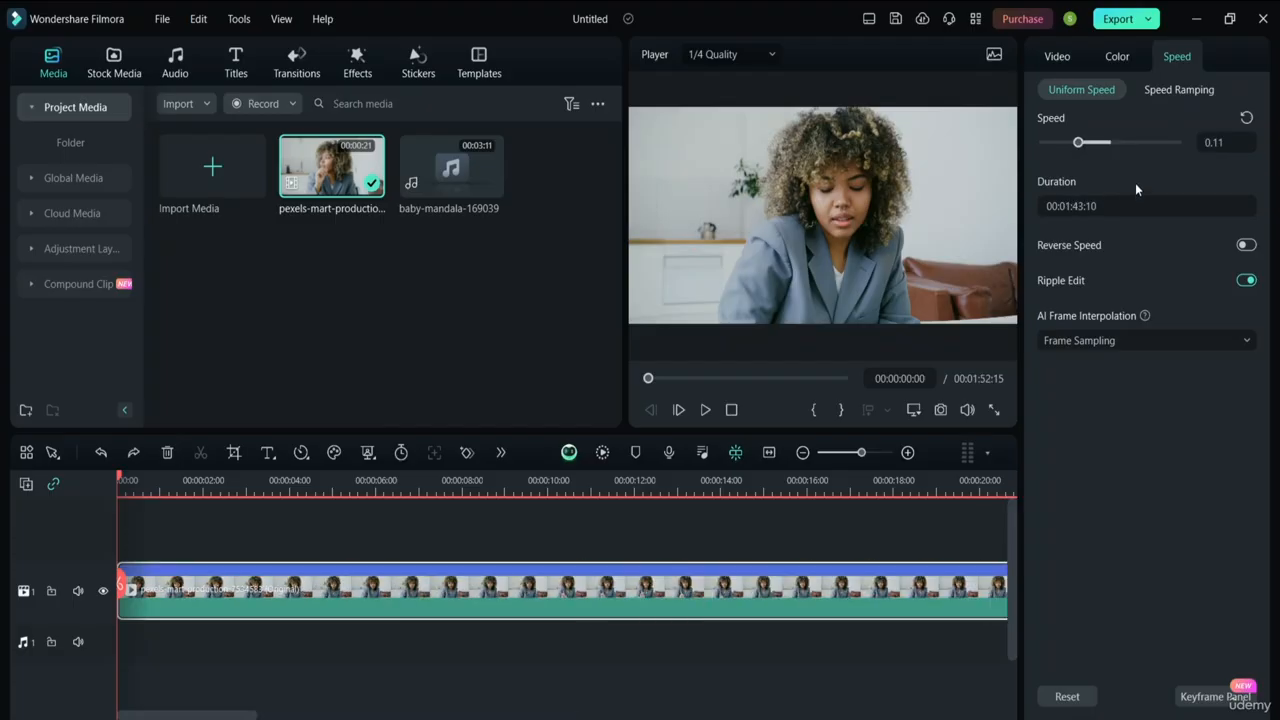
key(ctrl+z)
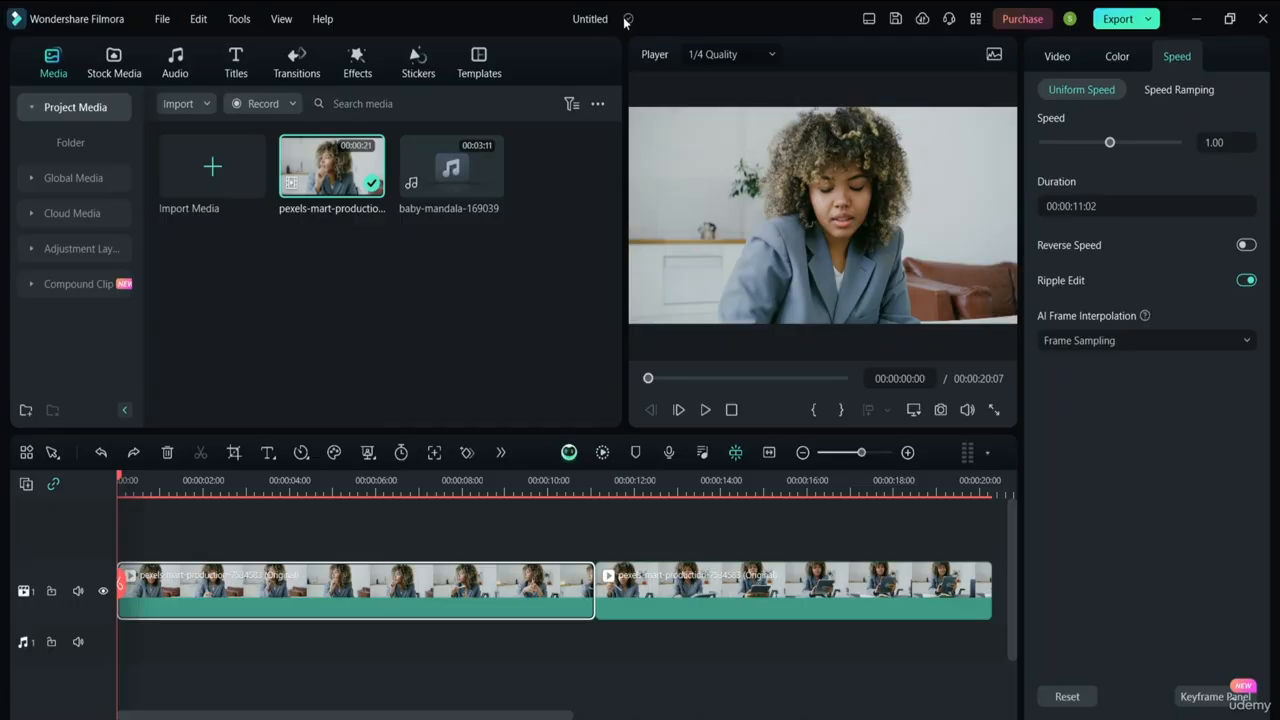
click(869, 20)
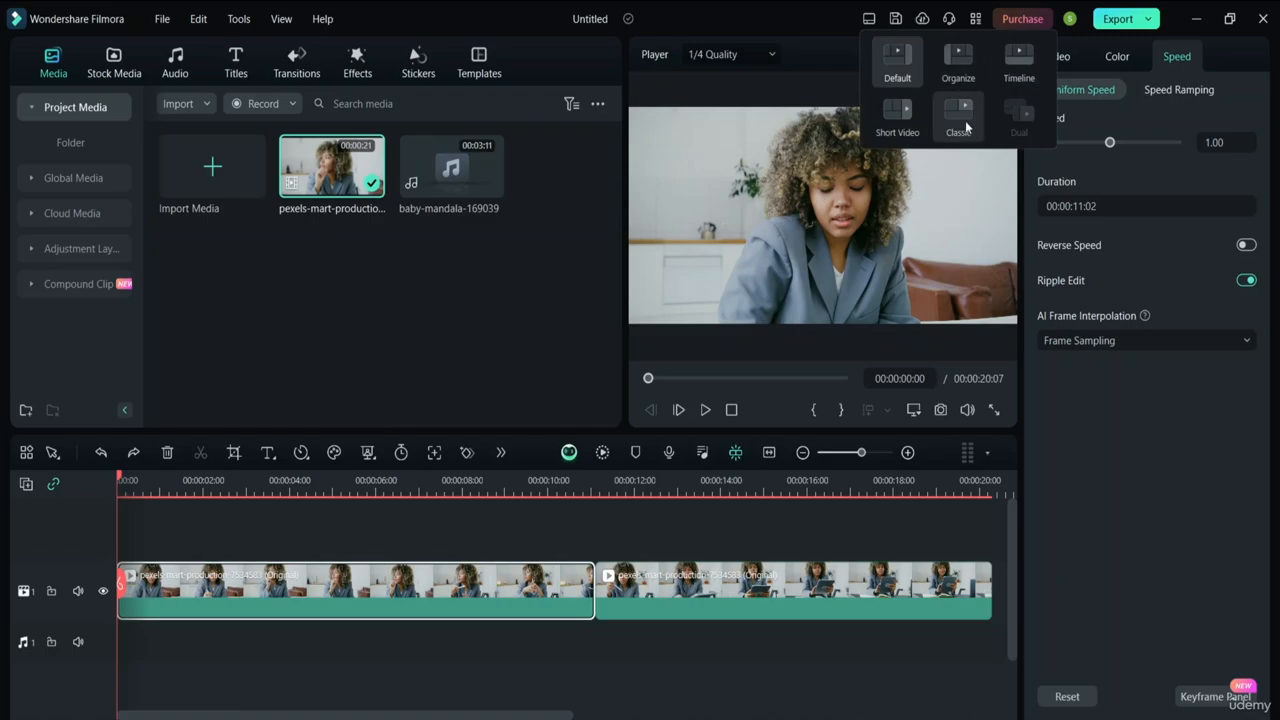
click(899, 124)
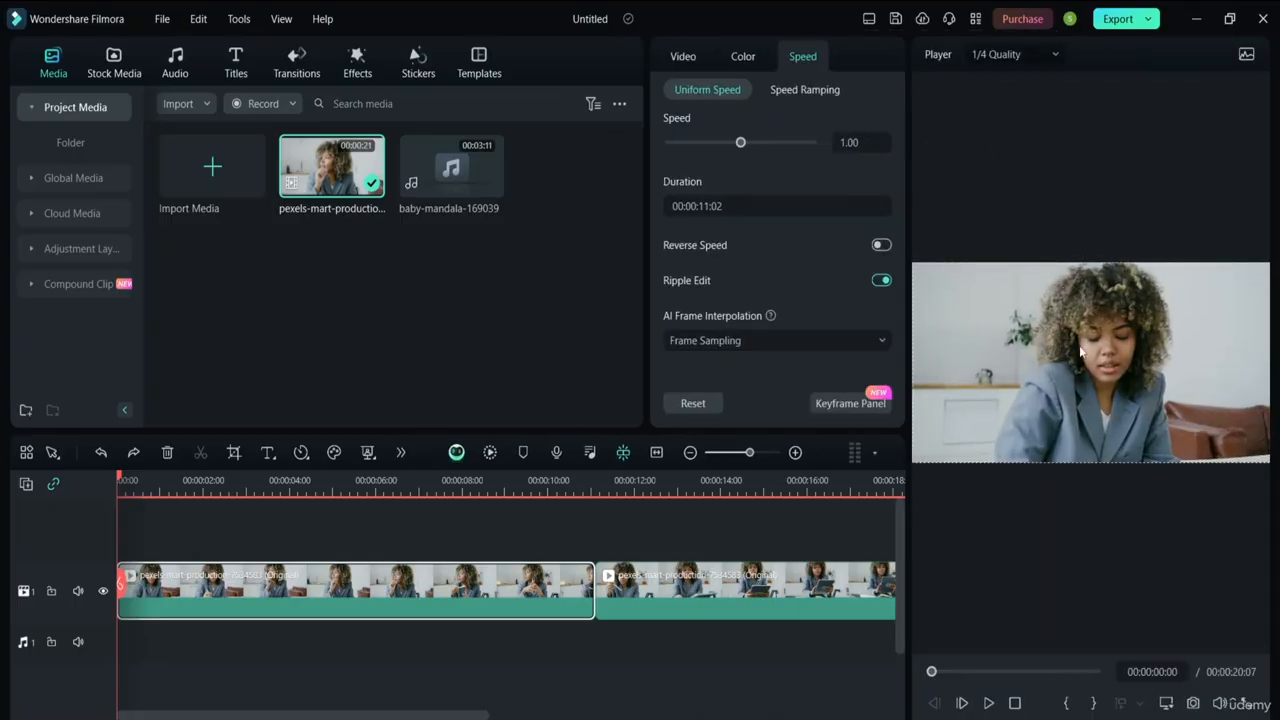
click(868, 18)
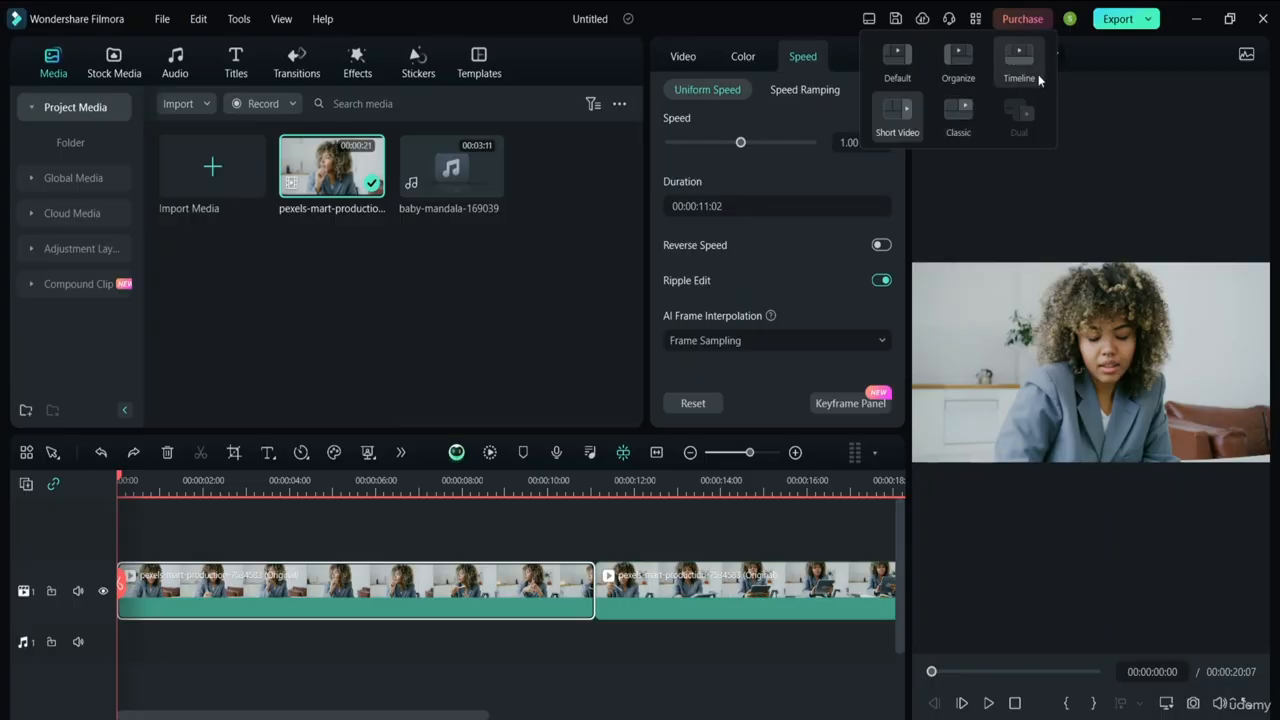
click(1012, 60)
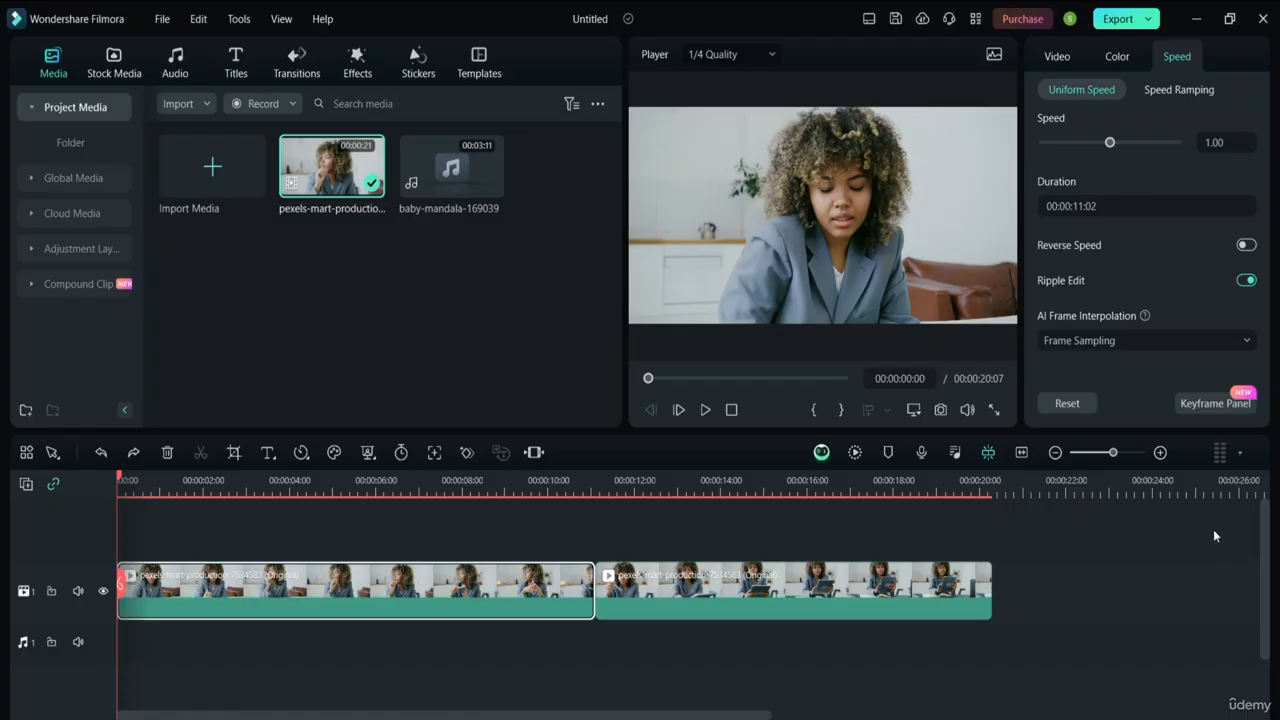
click(870, 19)
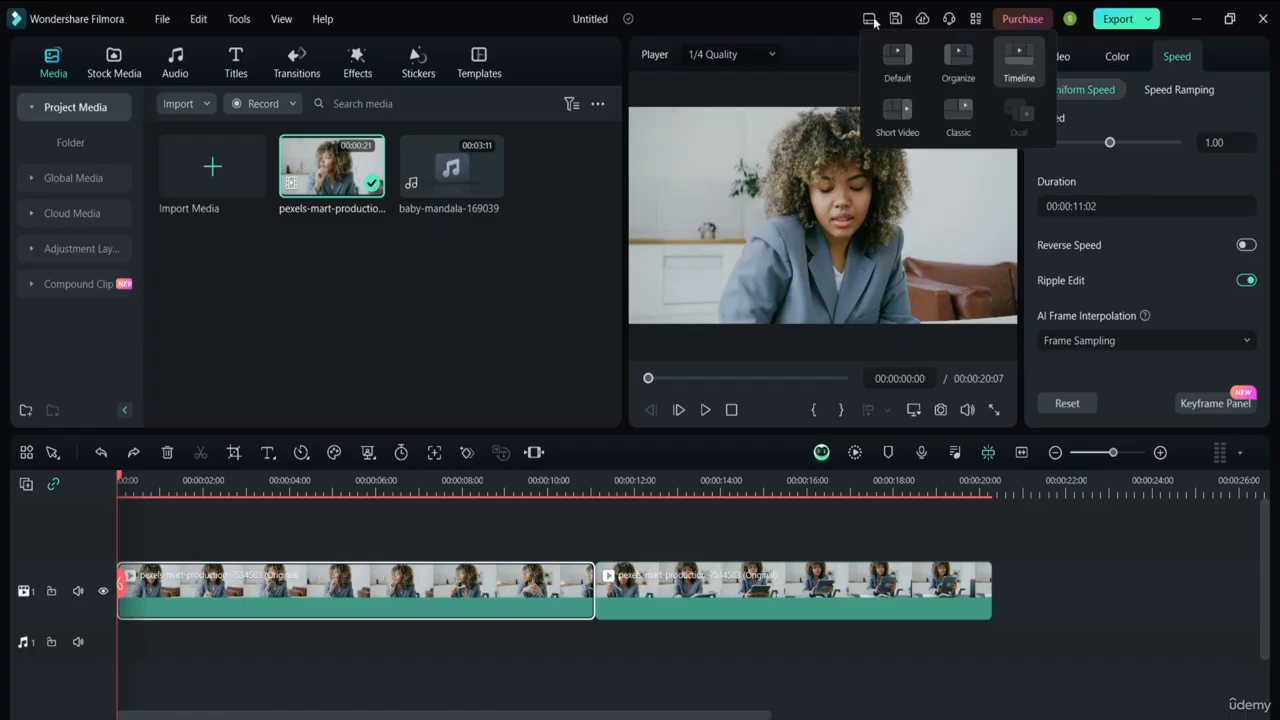
click(903, 62)
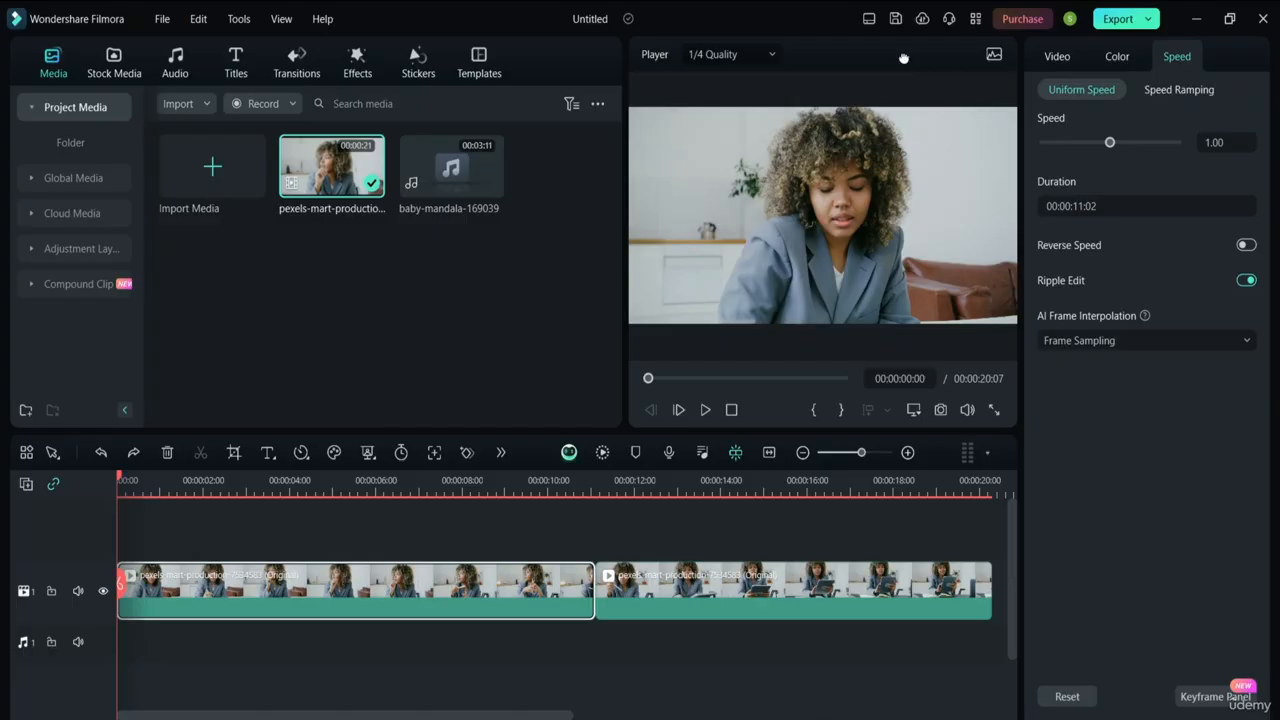
Close the extra shortcuts menu and list the Export options, such as Create Video, YouTube, TikTok and Burn DVD
click(975, 24)
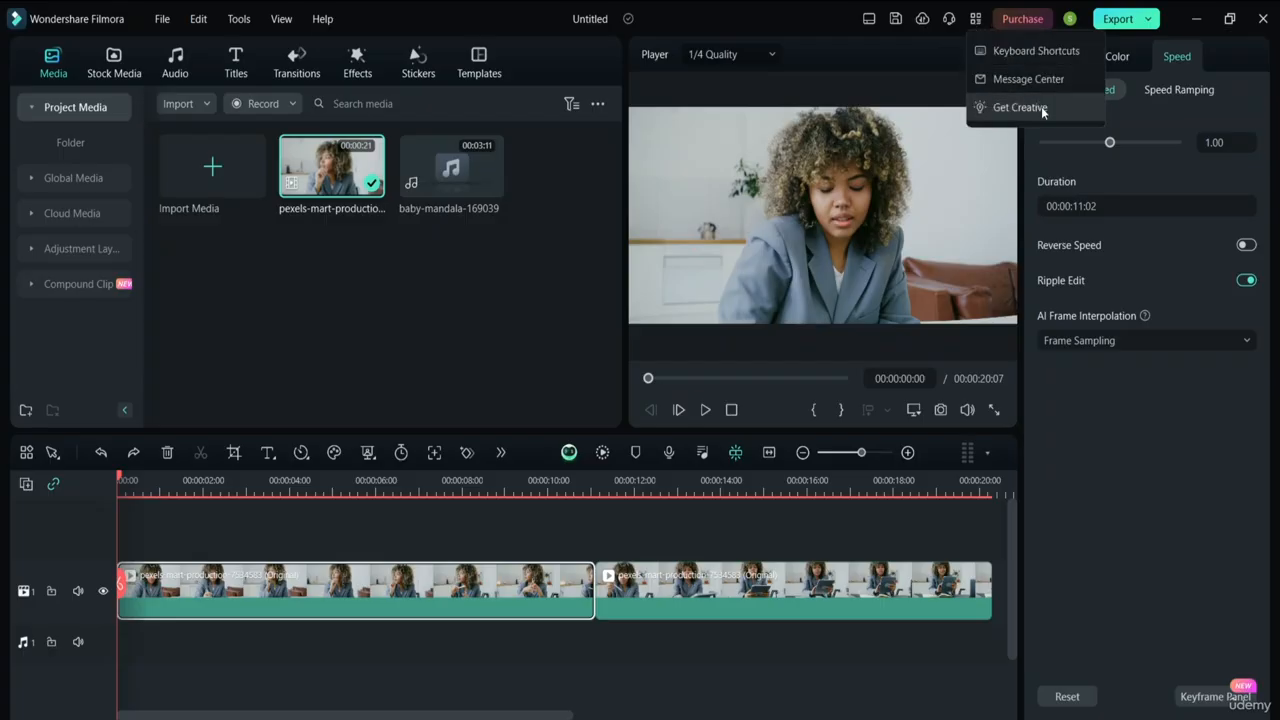
click(1144, 52)
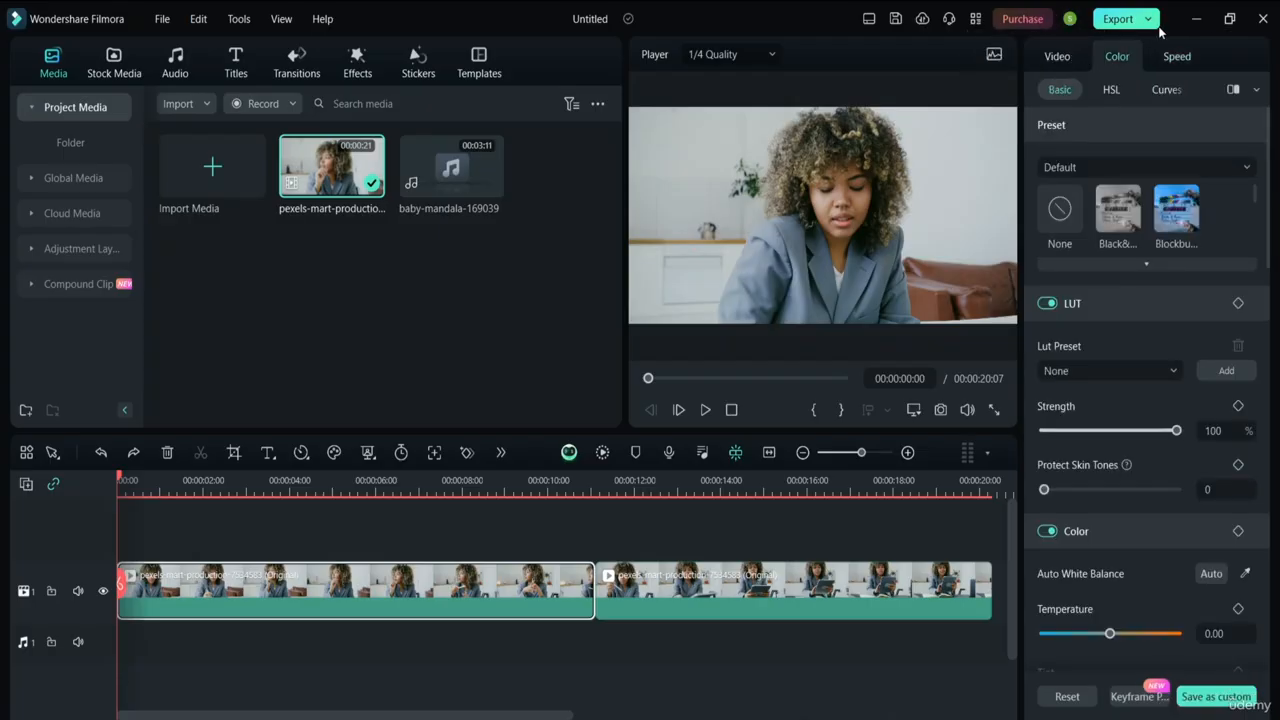
click(1148, 19)
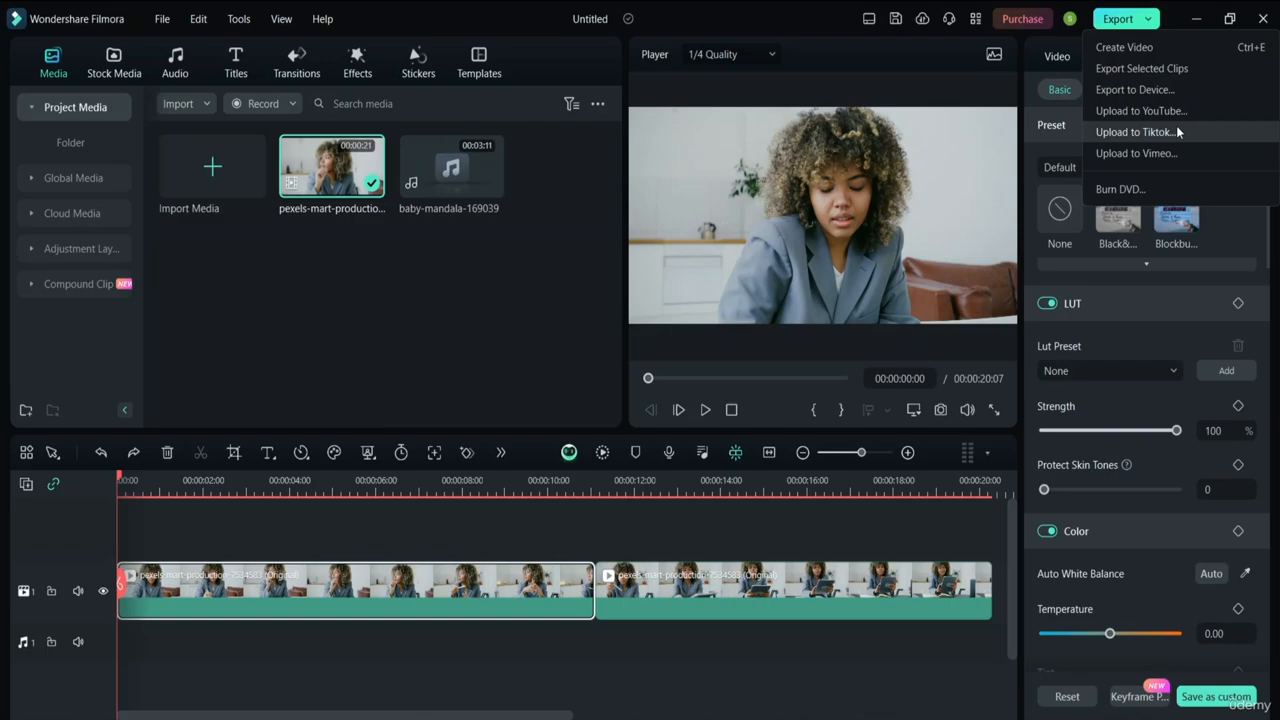
Deselect the clip, review the Local and Device export settings, then close the Export dialog without exporting
click(848, 551)
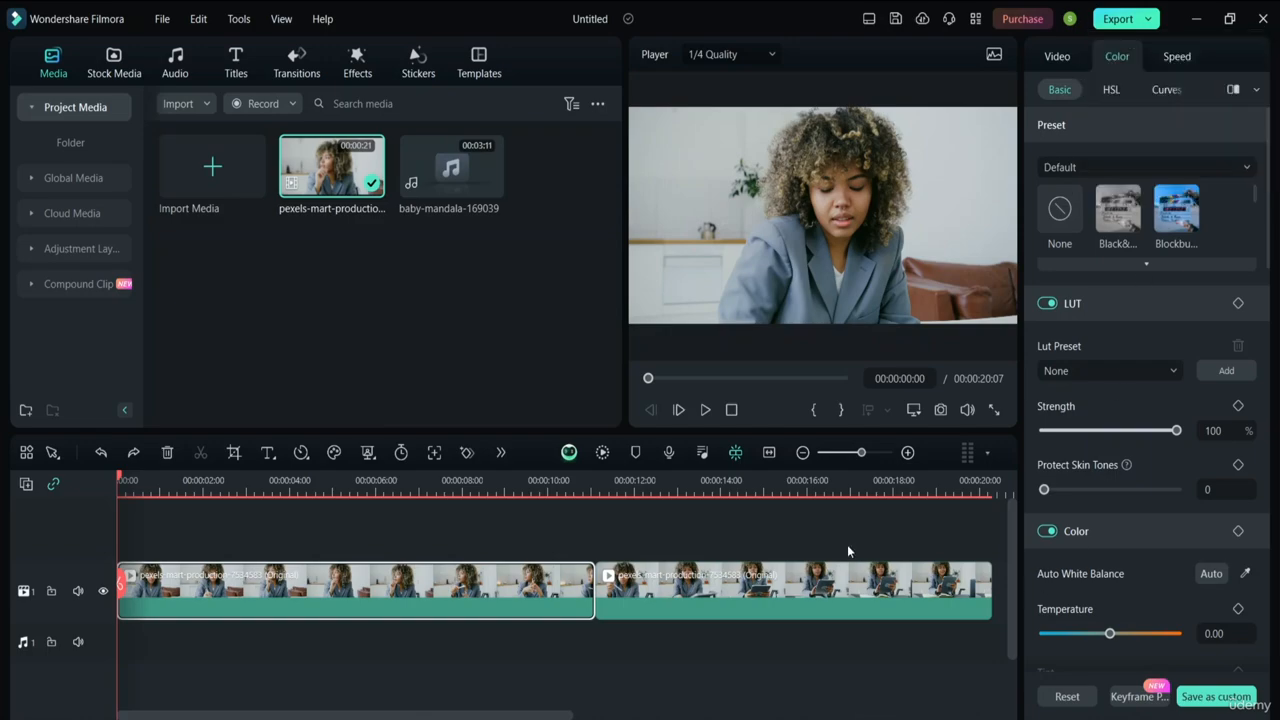
click(847, 551)
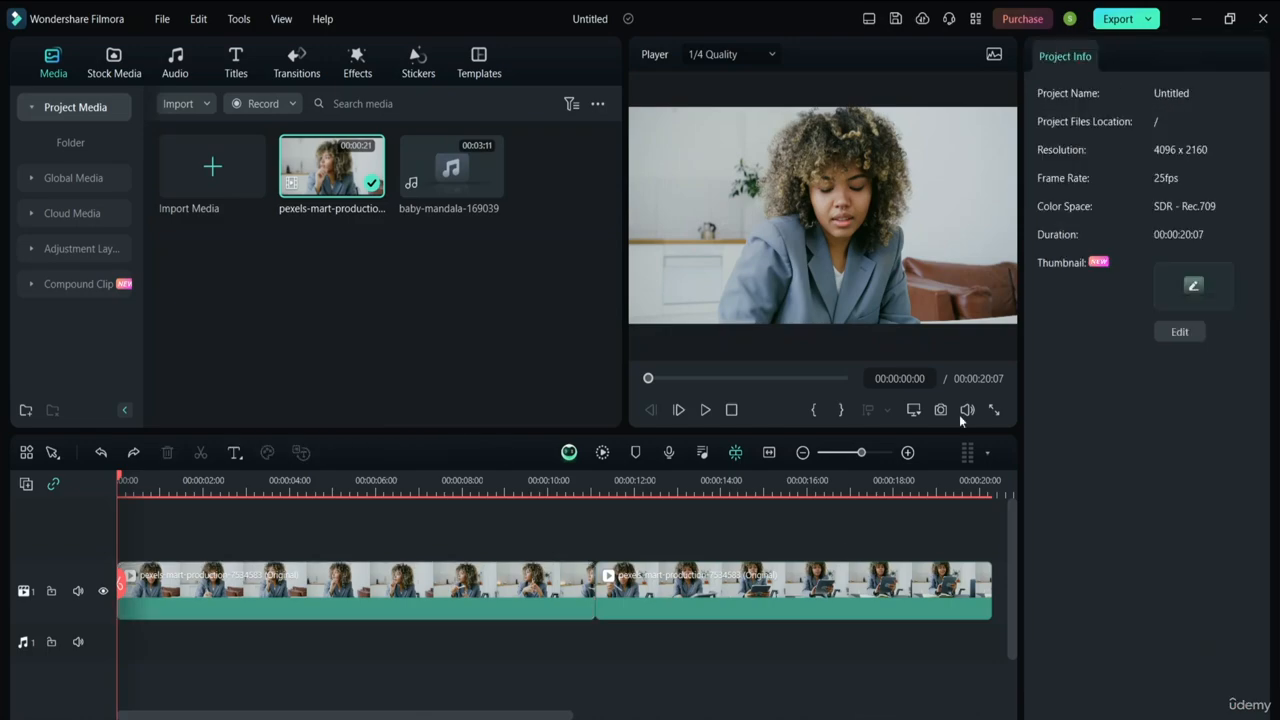
click(1141, 20)
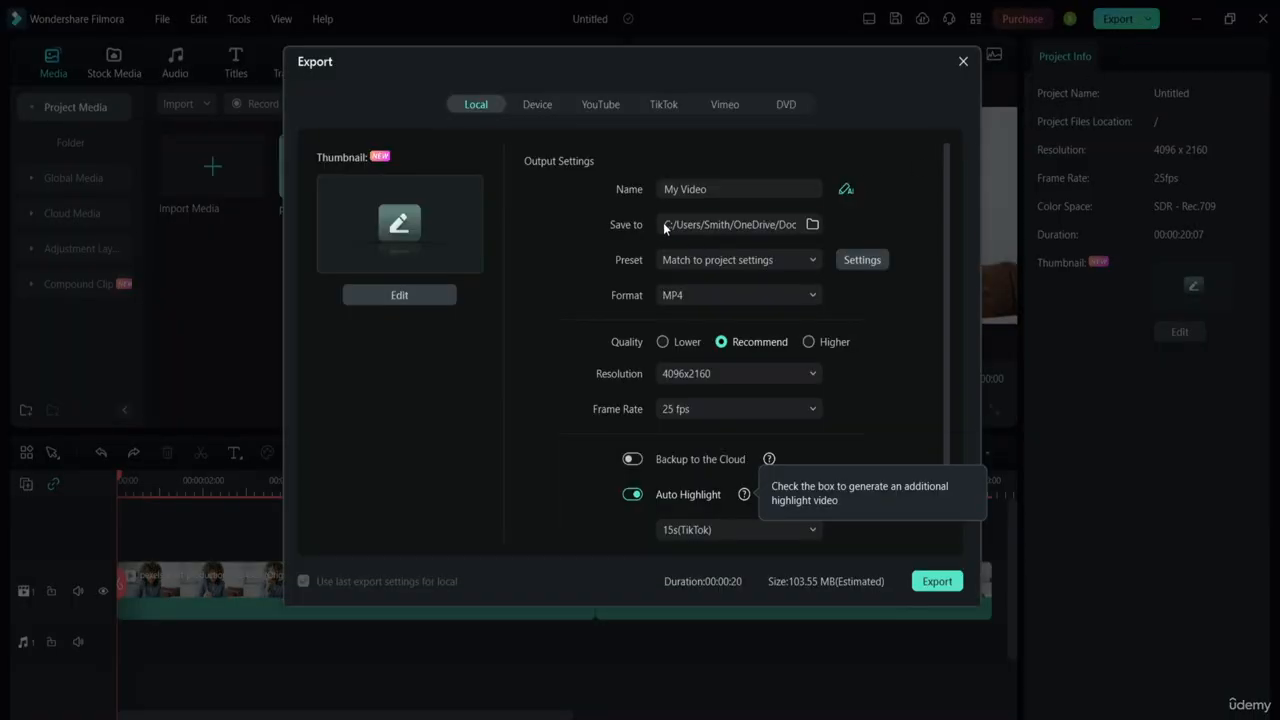
drag(944, 190, 934, 139)
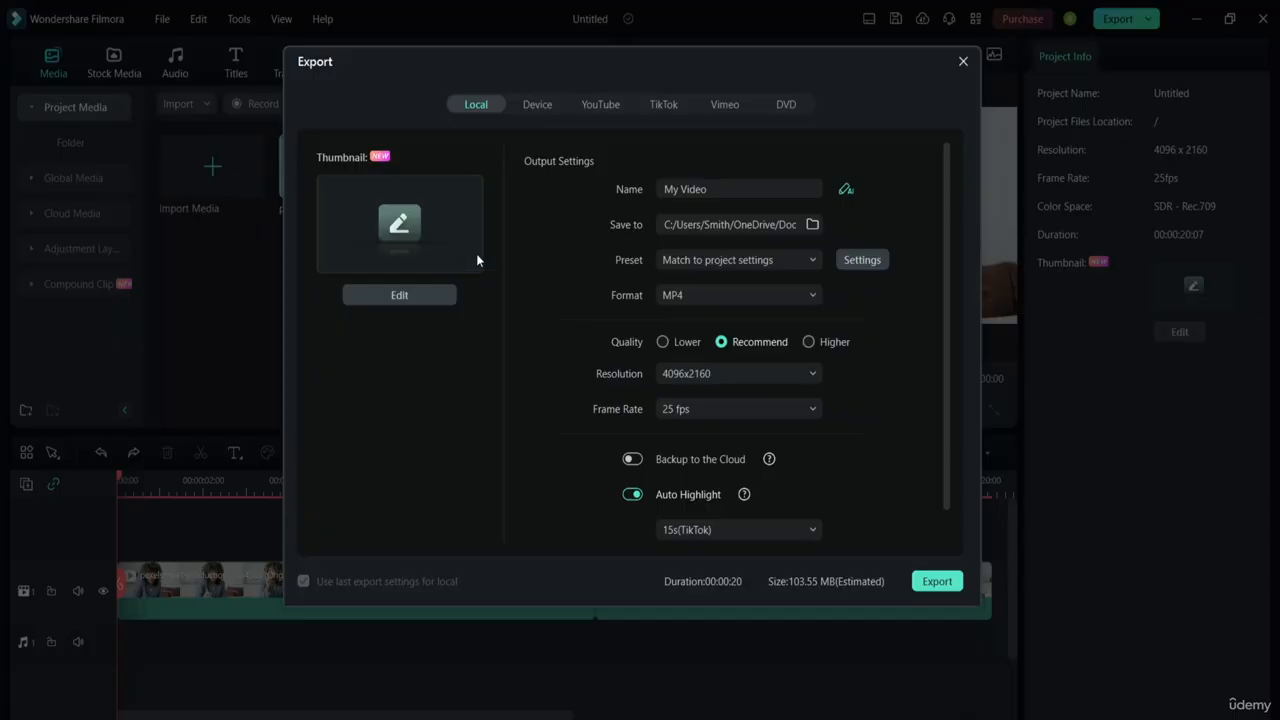
click(540, 106)
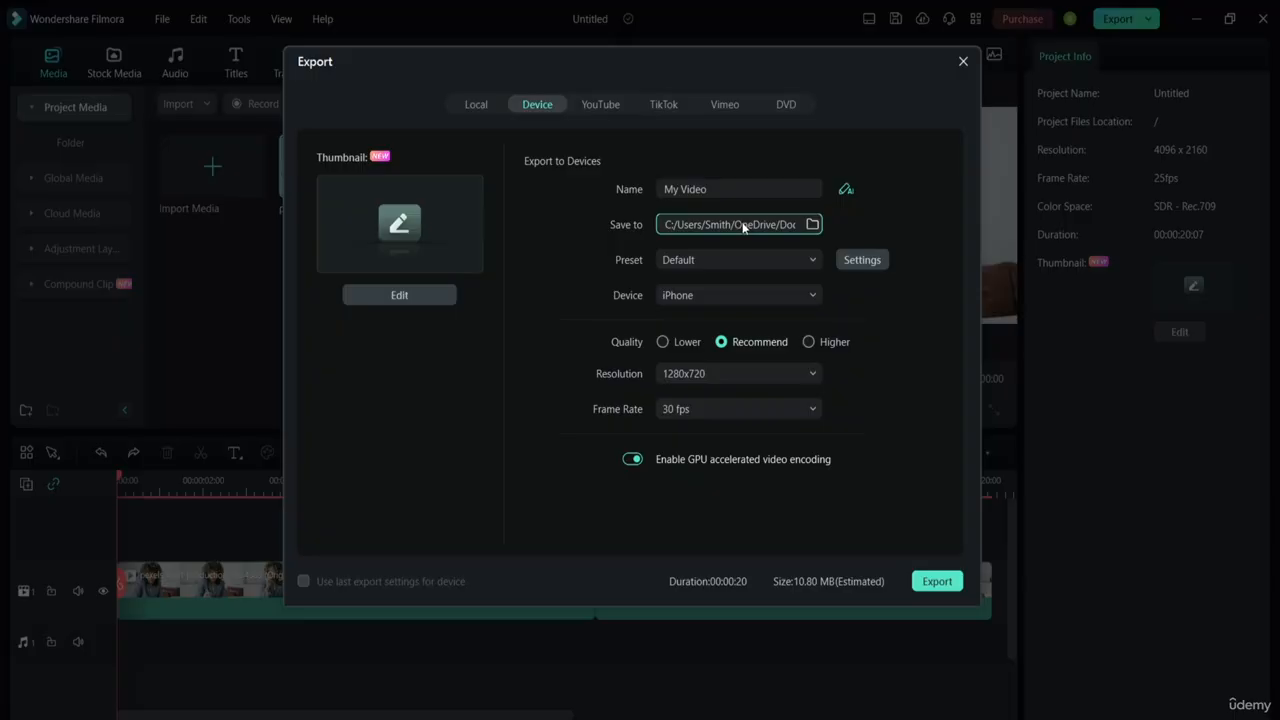
click(963, 61)
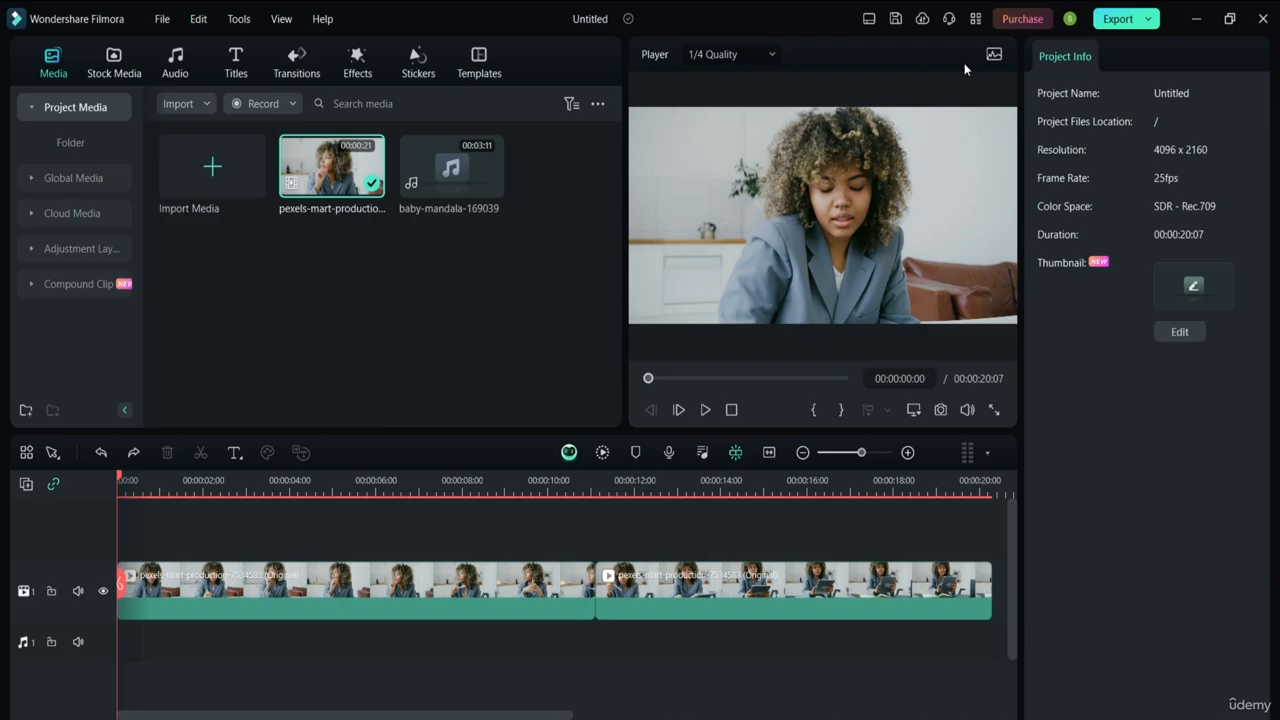